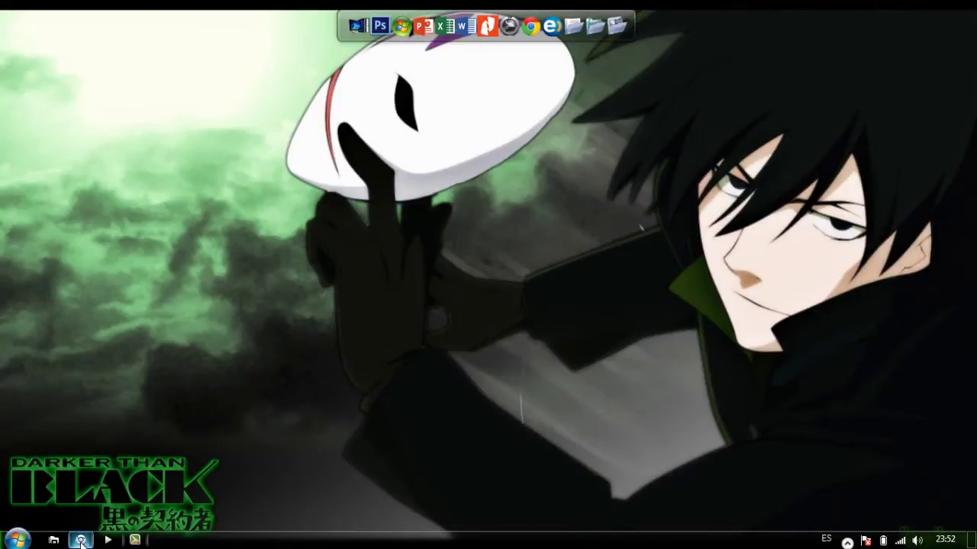
# Play parts of the YouTube video "temas para window 7 asuna" in the browser, jumping back to about 1:19 and then 0:48
pyautogui.moveTo(81, 542)
pyautogui.click(97, 479)
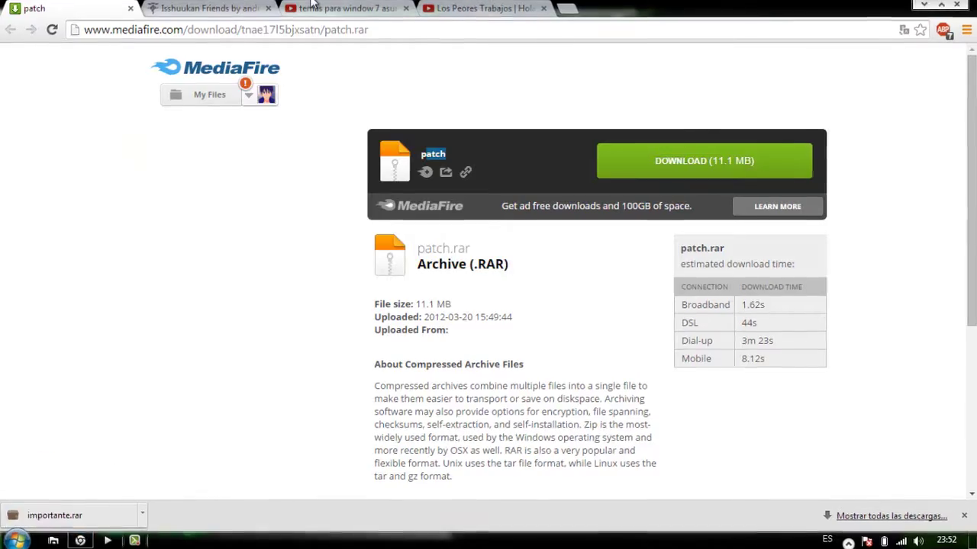
pyautogui.click(332, 8)
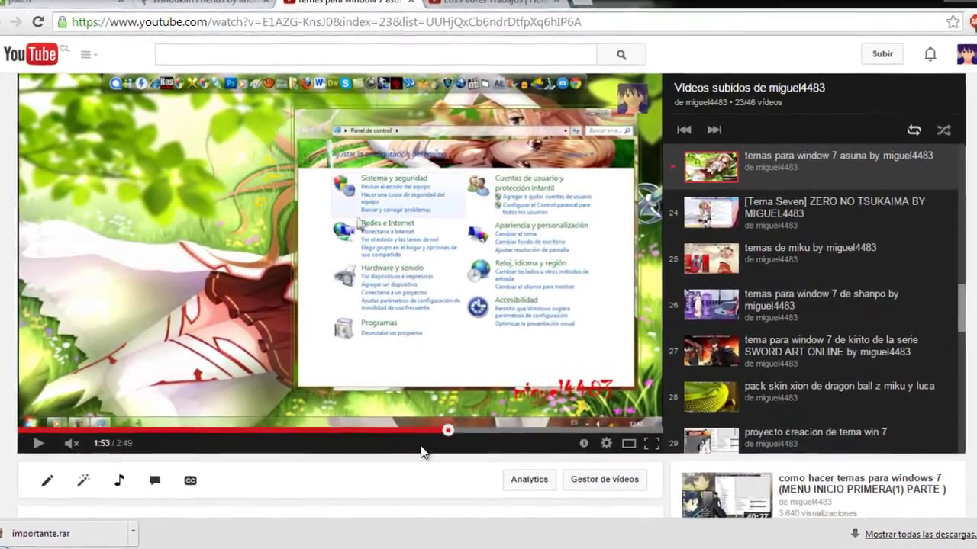
pyautogui.click(323, 436)
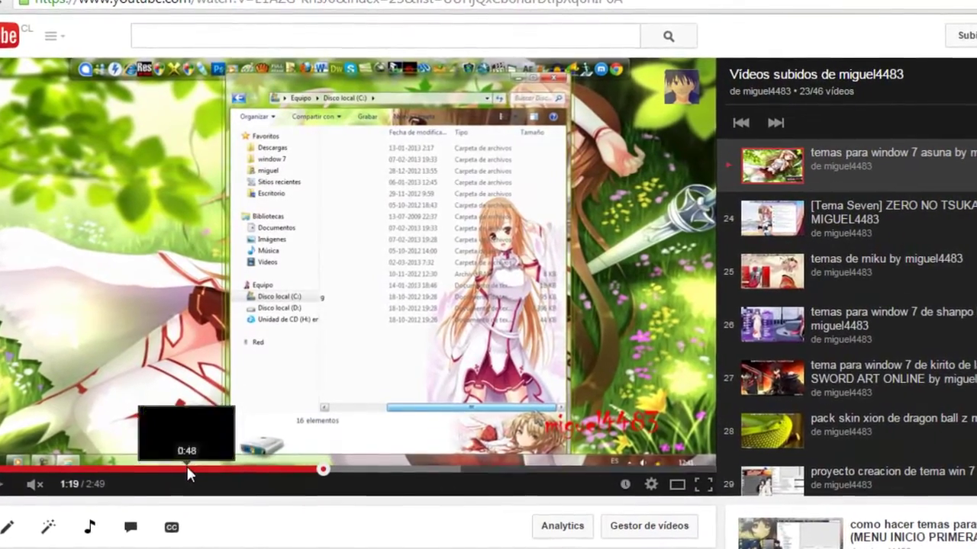
pyautogui.click(186, 462)
pyautogui.click(246, 283)
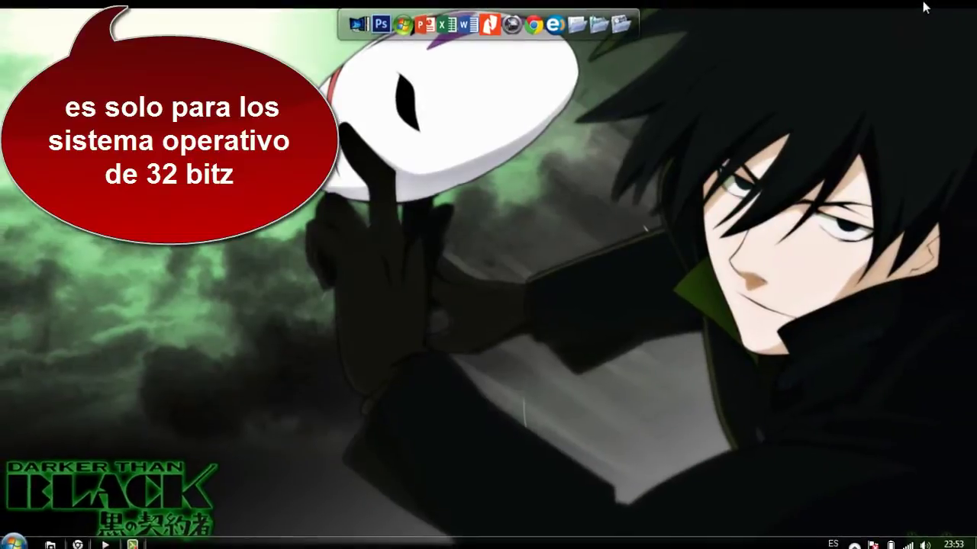
# Open the system properties of Equipo to check whether Windows is a 32-bit system
pyautogui.click(17, 541)
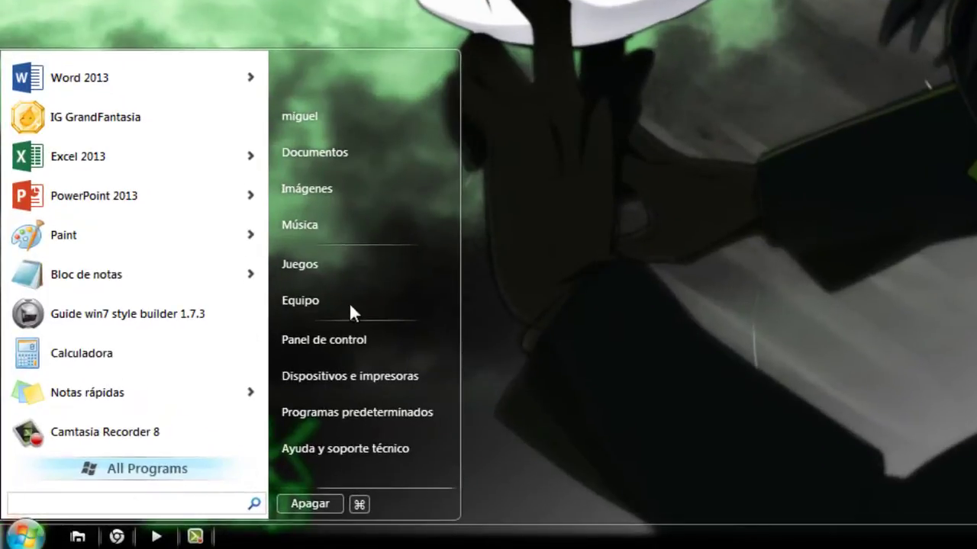
pyautogui.click(349, 302)
pyautogui.press('super')
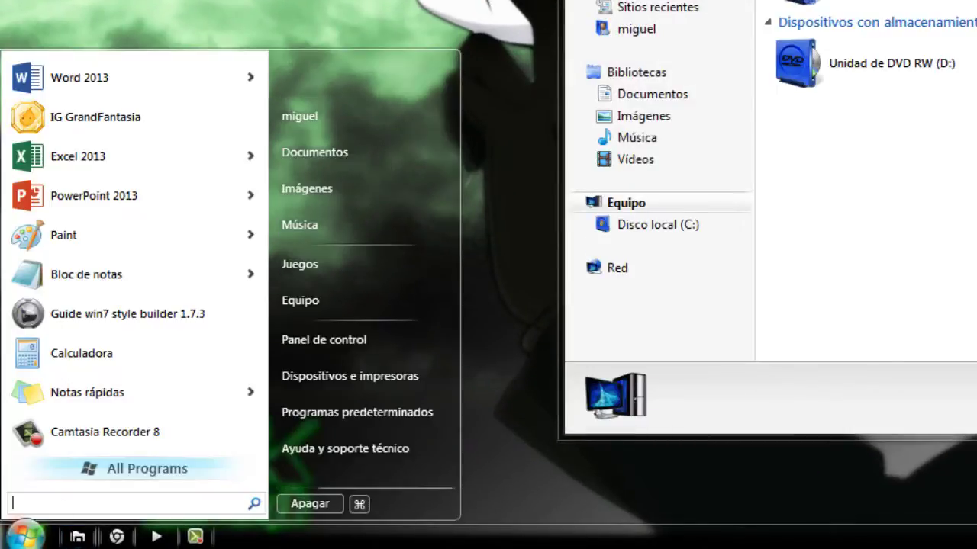
pyautogui.rightClick(325, 302)
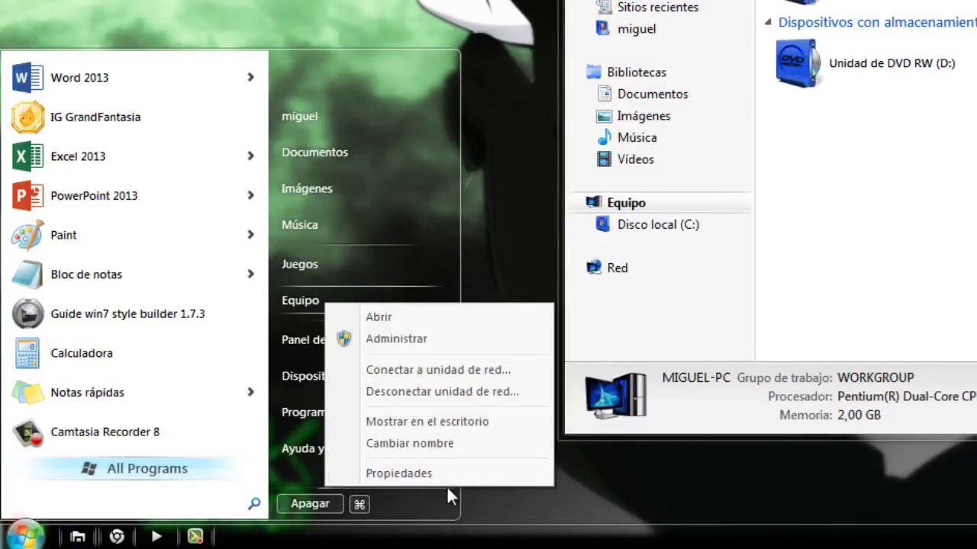
pyautogui.click(456, 473)
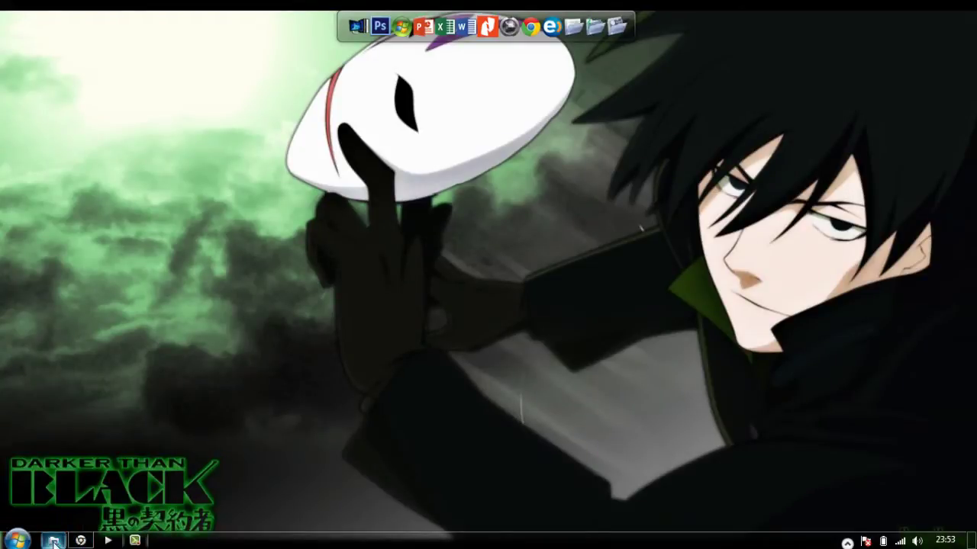
# Find the folder "Nueva carpeta (2)" on the desktop in Windows Explorer and open it
pyautogui.click(53, 541)
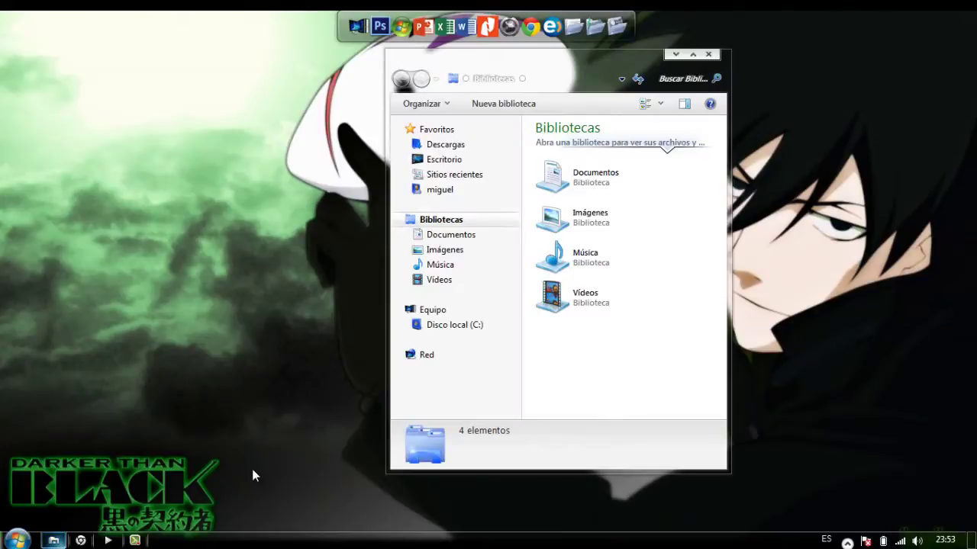
pyautogui.click(481, 159)
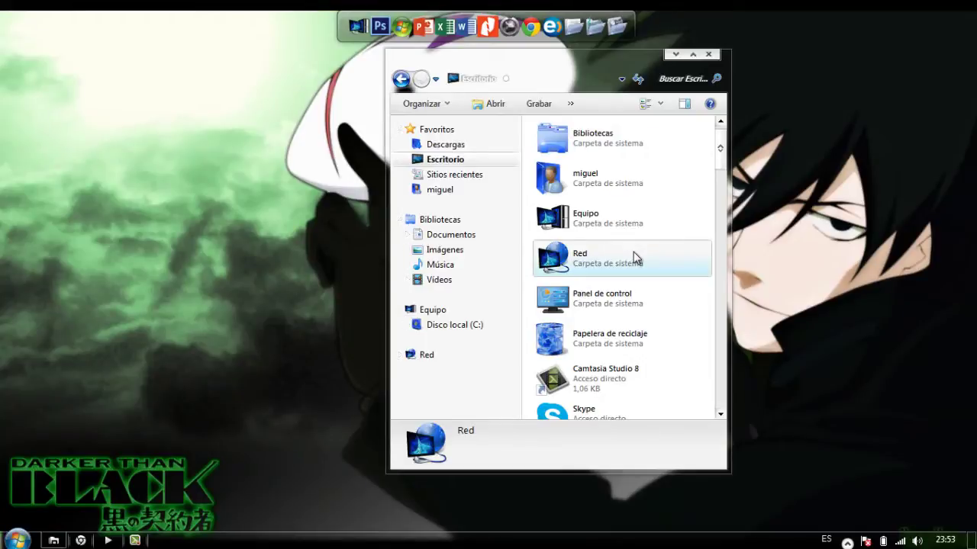
pyautogui.scroll(-5, 634, 258)
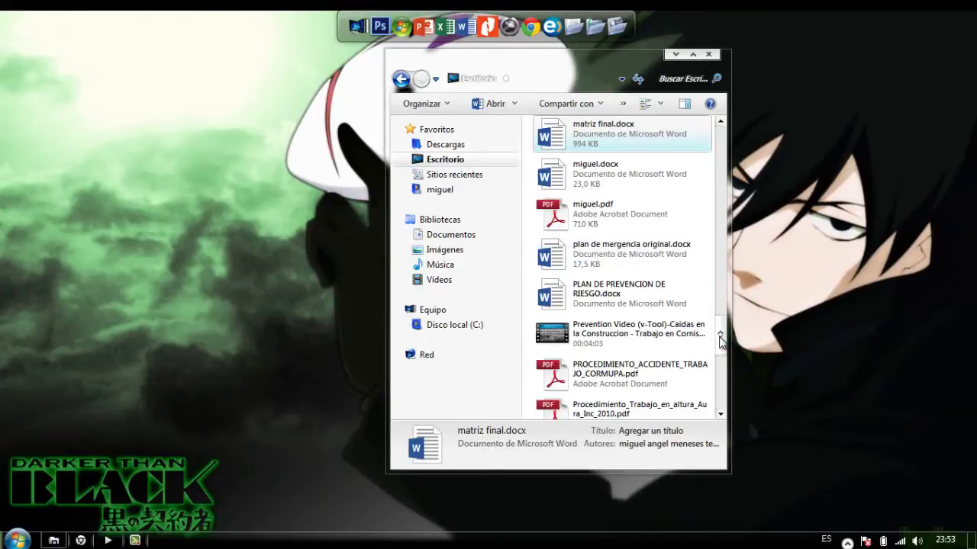
pyautogui.moveTo(719, 341); pyautogui.dragTo(720, 171)
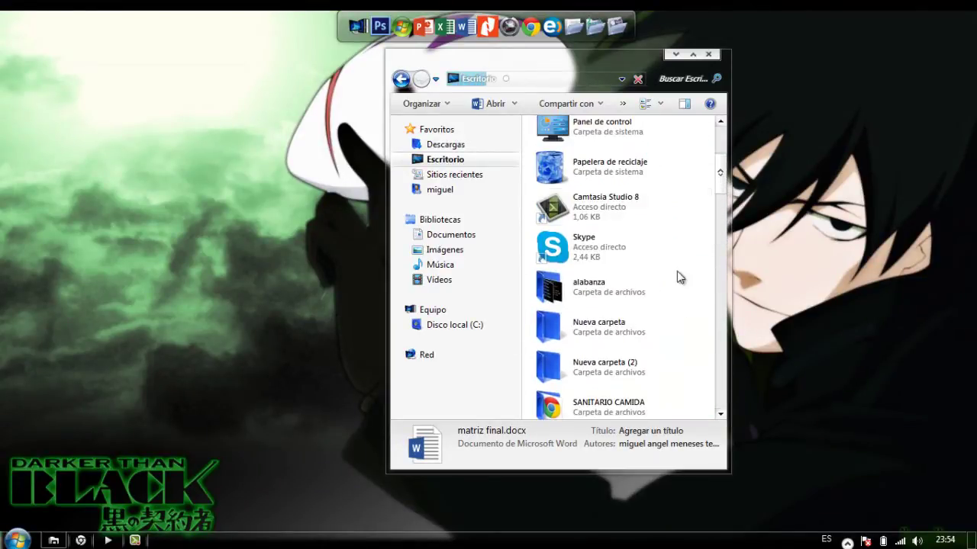
pyautogui.doubleClick(634, 364)
# Extract patch.rar into the current folder
pyautogui.doubleClick(594, 147)
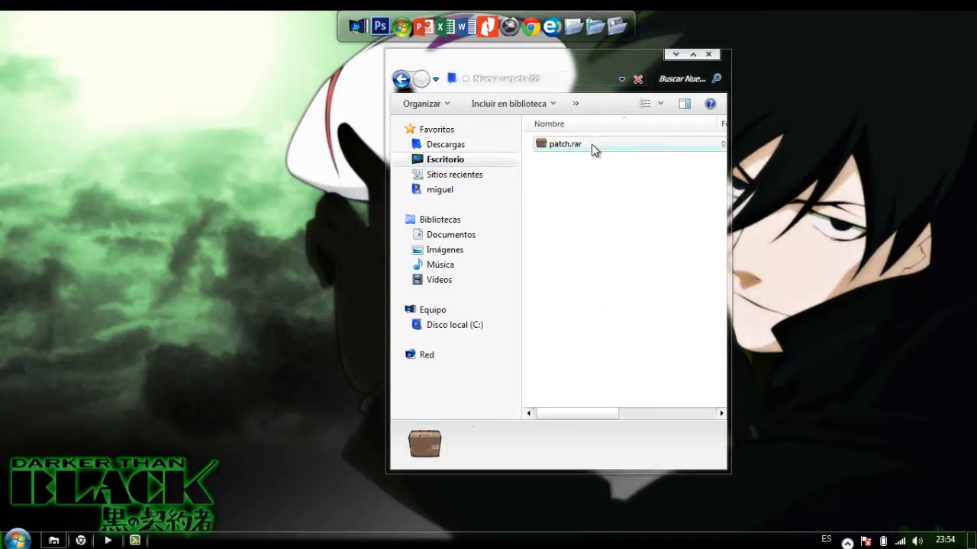
pyautogui.rightClick(593, 147)
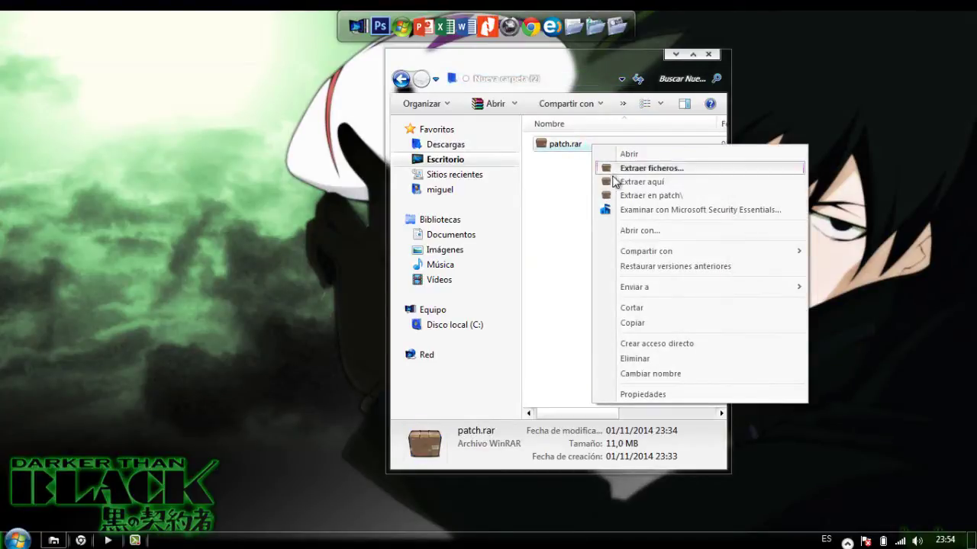
pyautogui.click(624, 183)
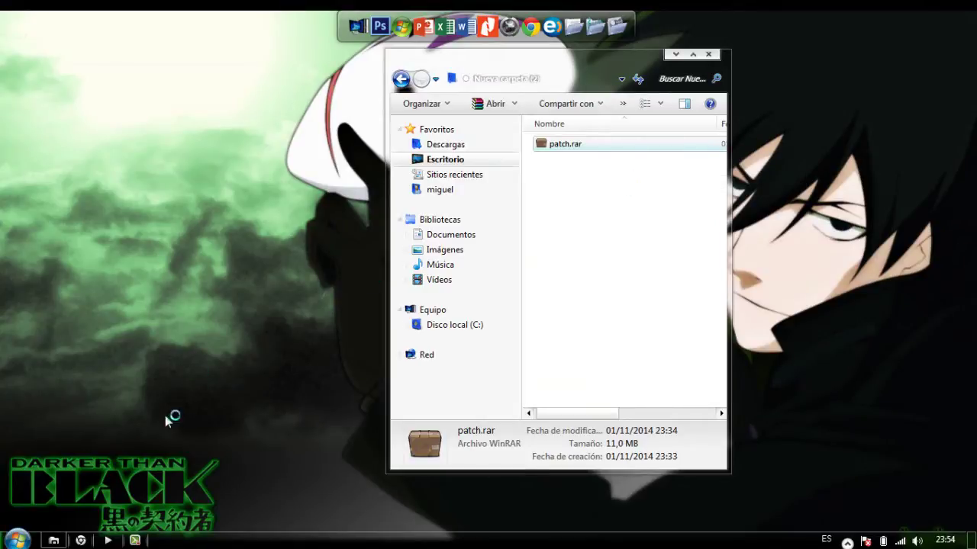
# Bring up the browser with the YouTube video, restore it to a smaller window and close it
pyautogui.click(81, 541)
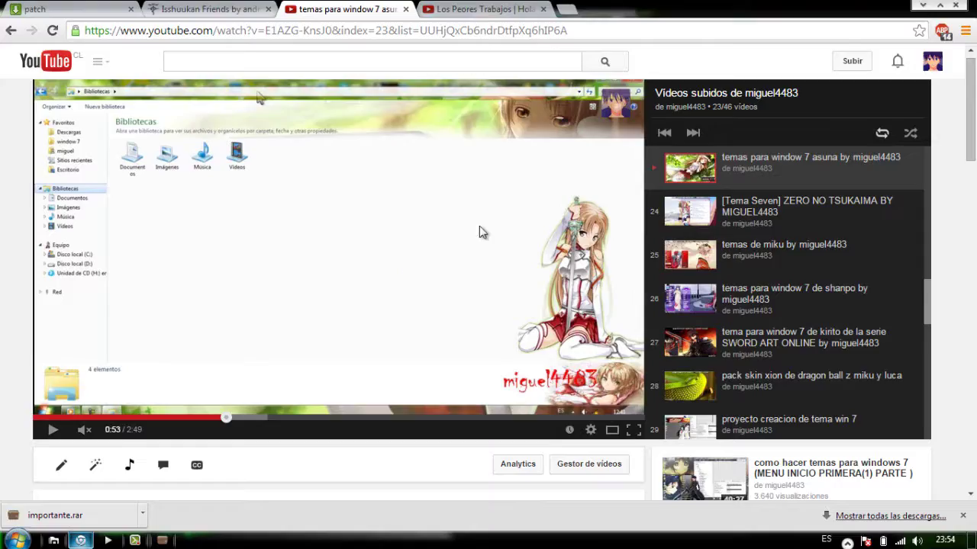
pyautogui.click(939, 4)
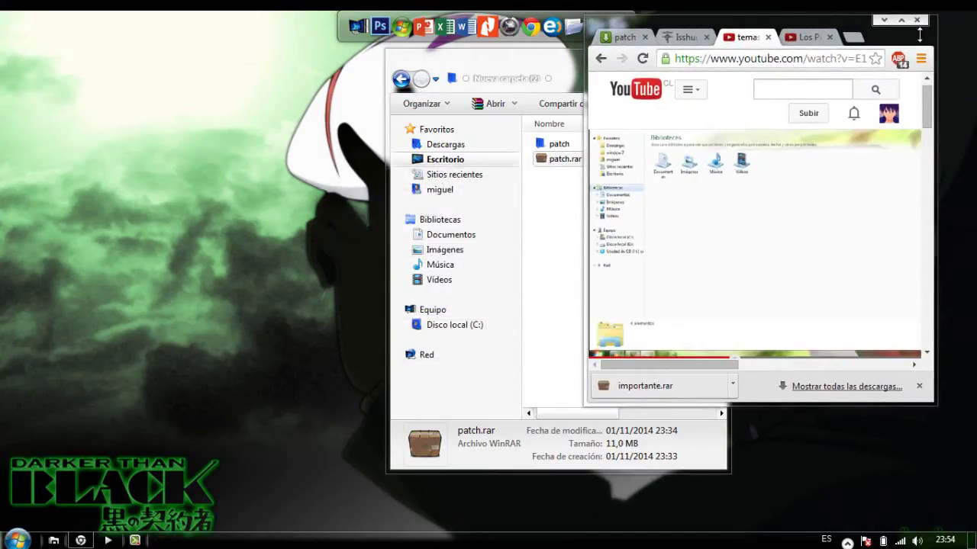
pyautogui.click(920, 21)
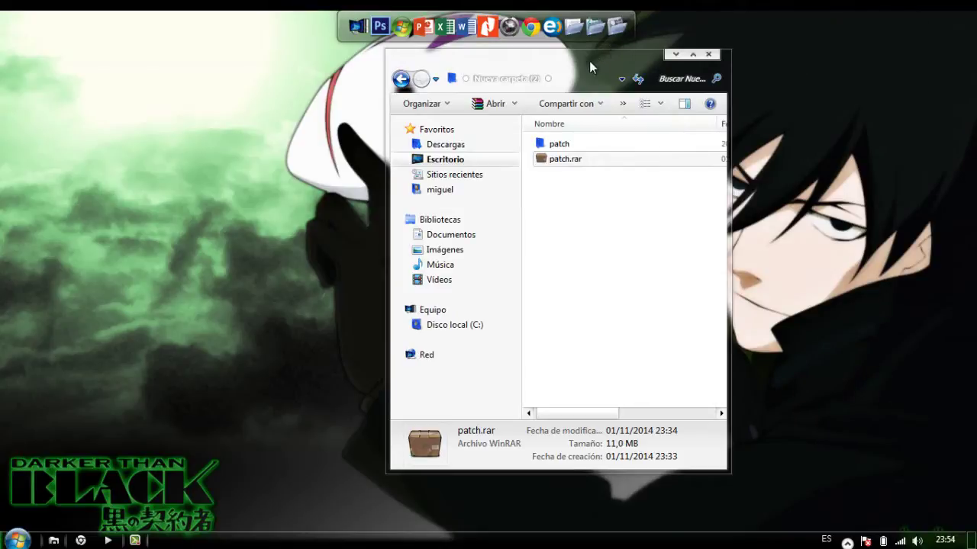
# Maximize the folder window, open the extracted patch folder and go through its themecpl, shell32 and ExplorerFrame patch subfolders
pyautogui.moveTo(589, 61); pyautogui.dragTo(259, 1)
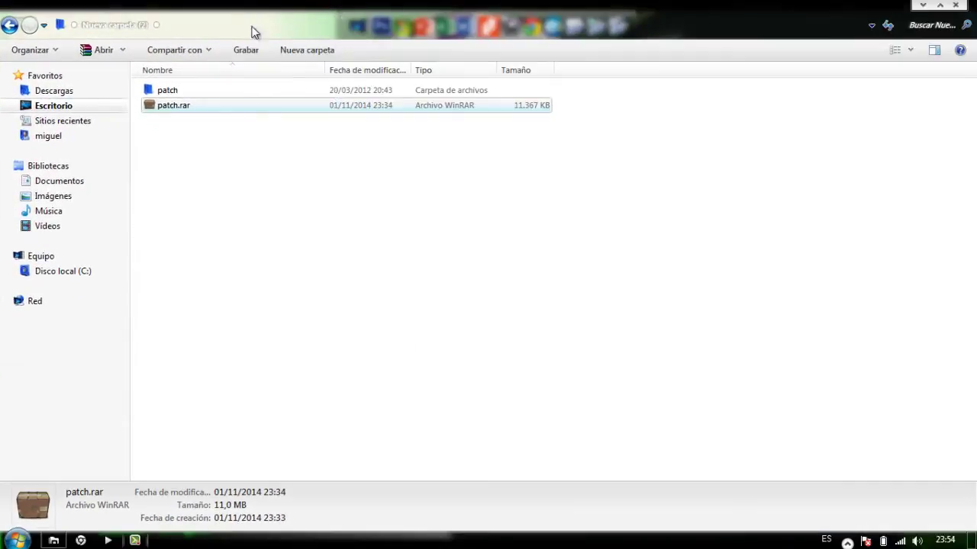
pyautogui.doubleClick(239, 92)
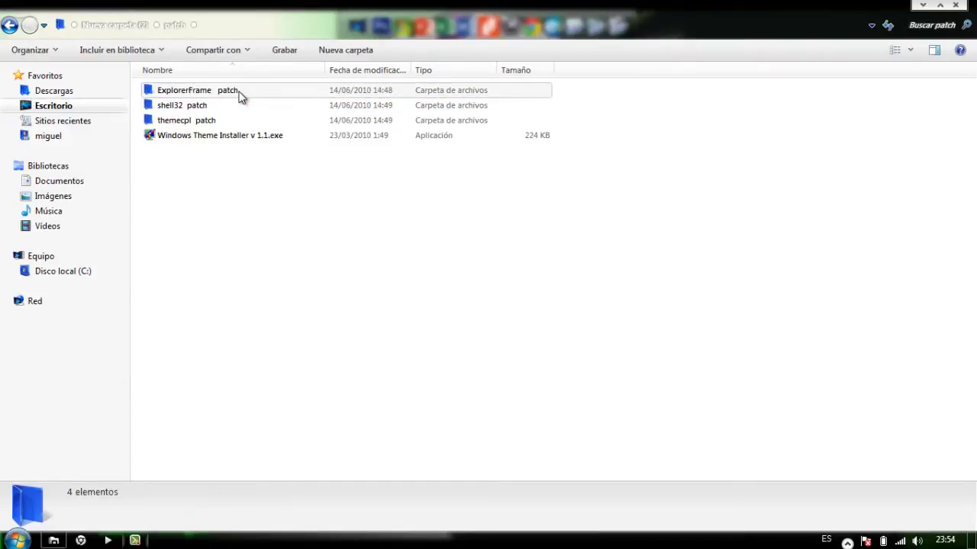
pyautogui.click(214, 121)
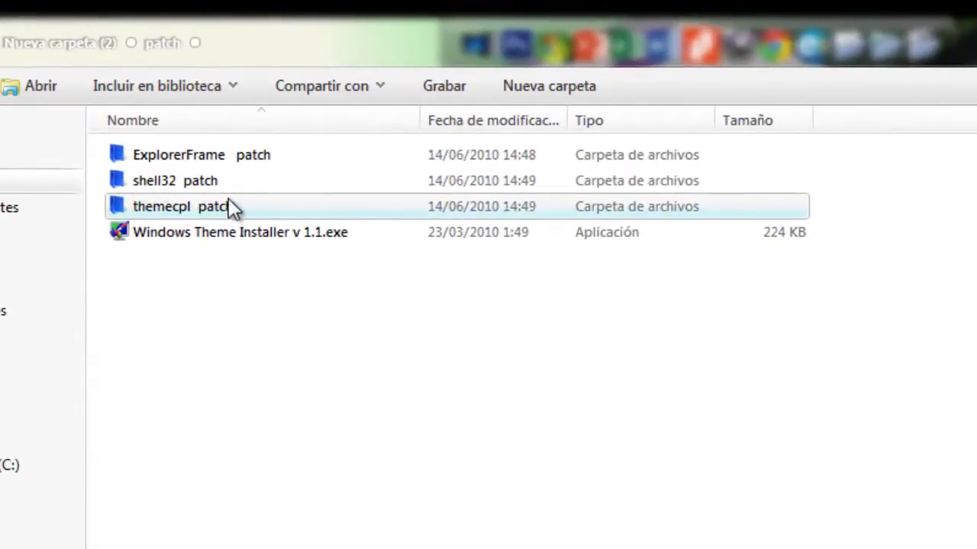
pyautogui.click(237, 184)
pyautogui.click(254, 156)
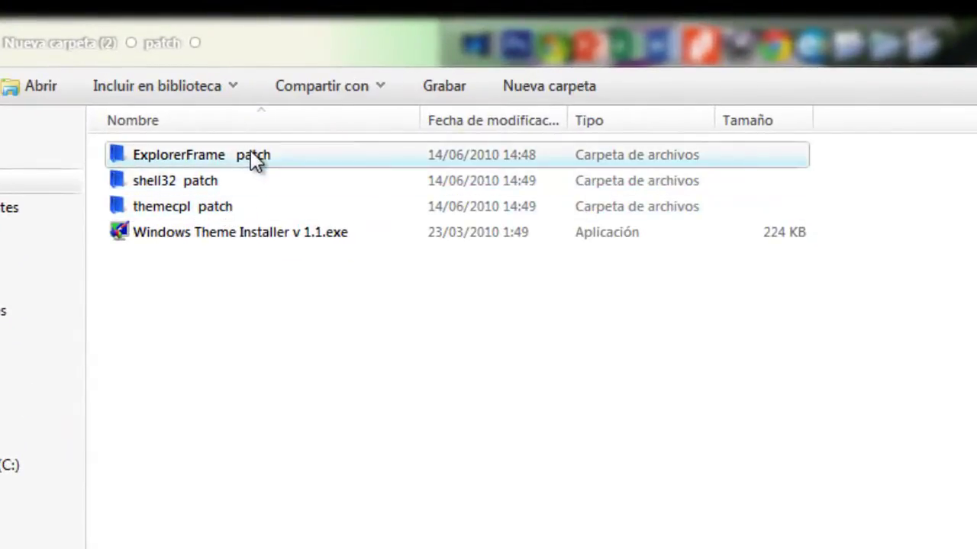
# Restore the patch folder to a smaller window and open C:\Windows in a second Explorer window beside it
pyautogui.moveTo(513, 2); pyautogui.dragTo(249, 78)
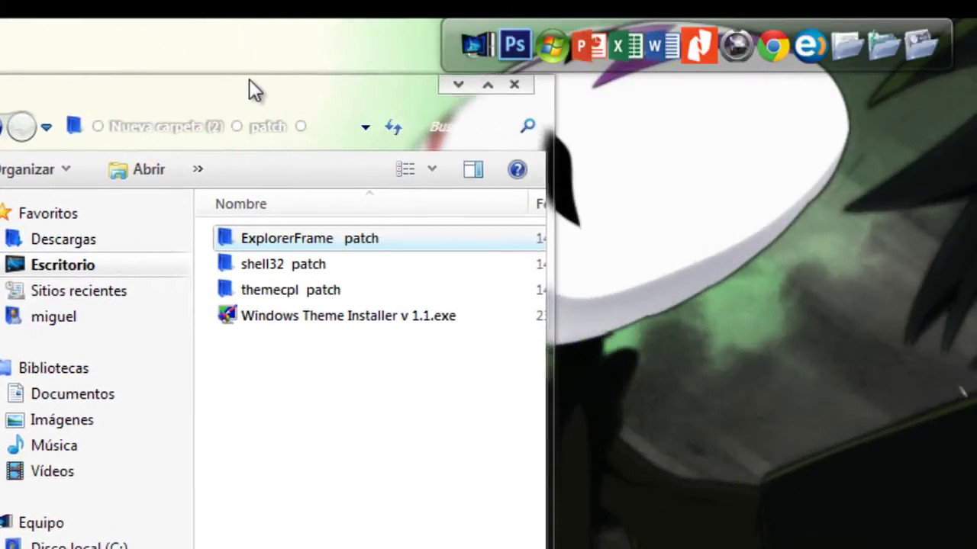
pyautogui.press('super')
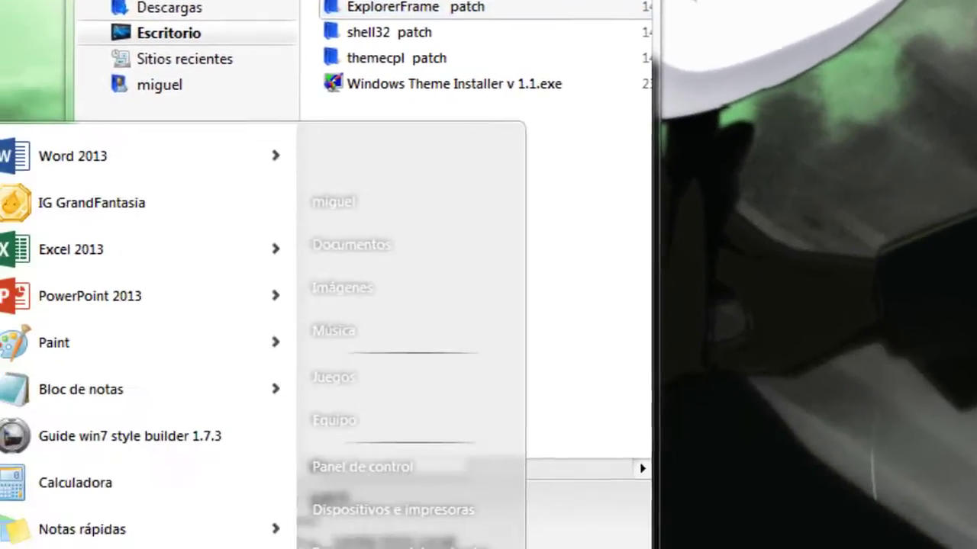
pyautogui.click(512, 343)
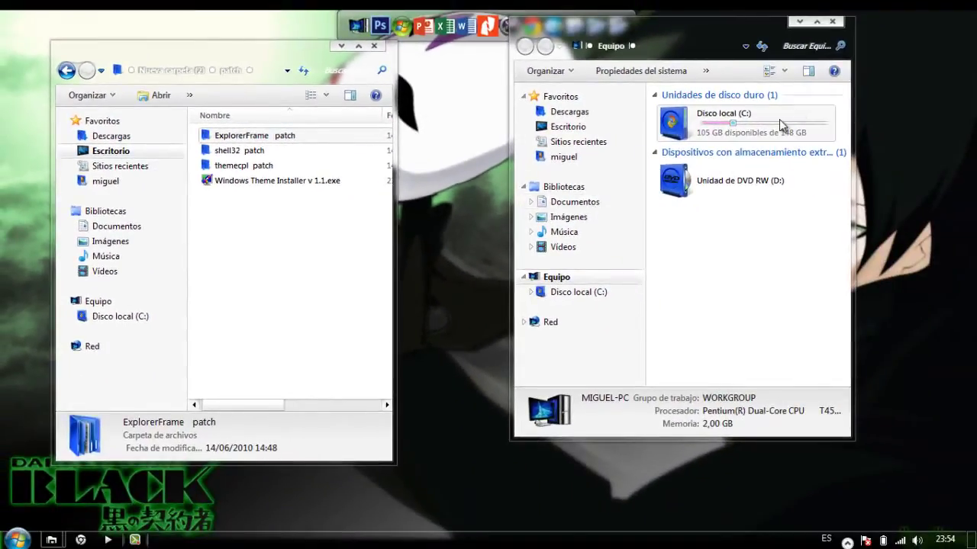
pyautogui.doubleClick(779, 119)
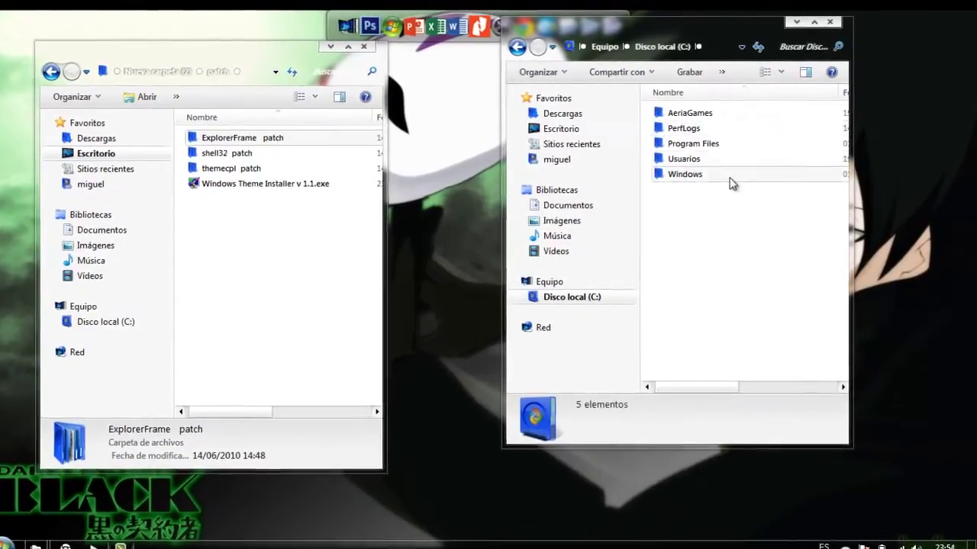
pyautogui.doubleClick(727, 178)
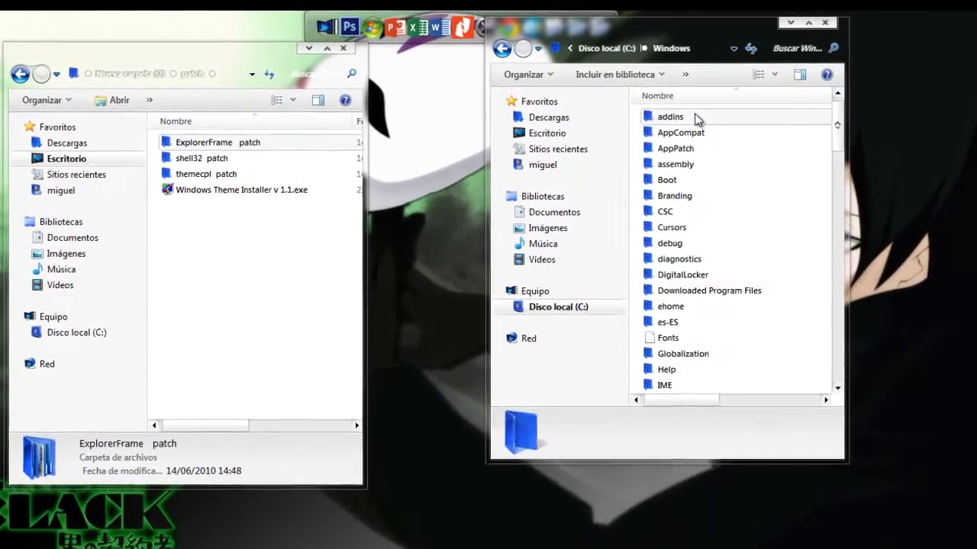
# Locate and open the System32 folder inside C:\Windows
pyautogui.click(694, 119)
pyautogui.scroll(-15, 693, 120)
pyautogui.click(691, 120)
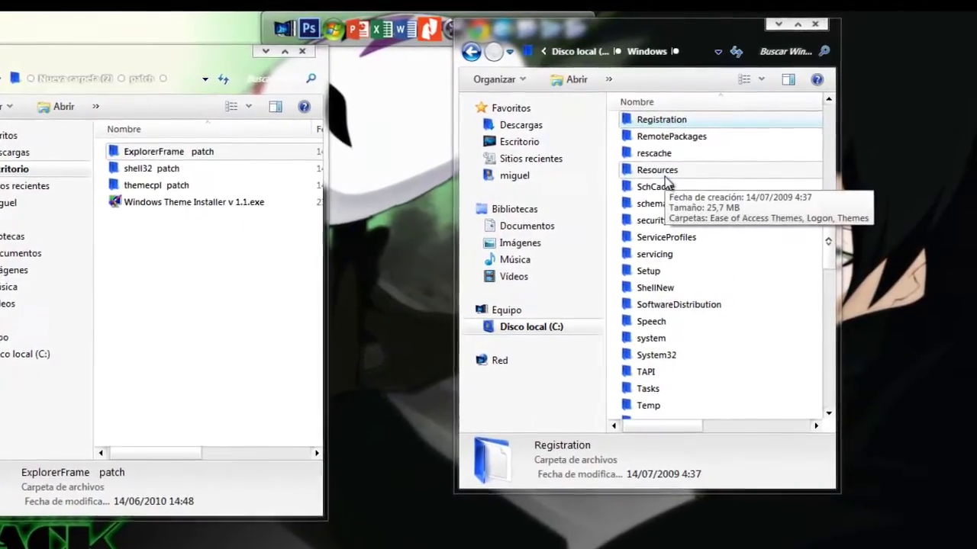
pyautogui.click(664, 177)
pyautogui.click(661, 186)
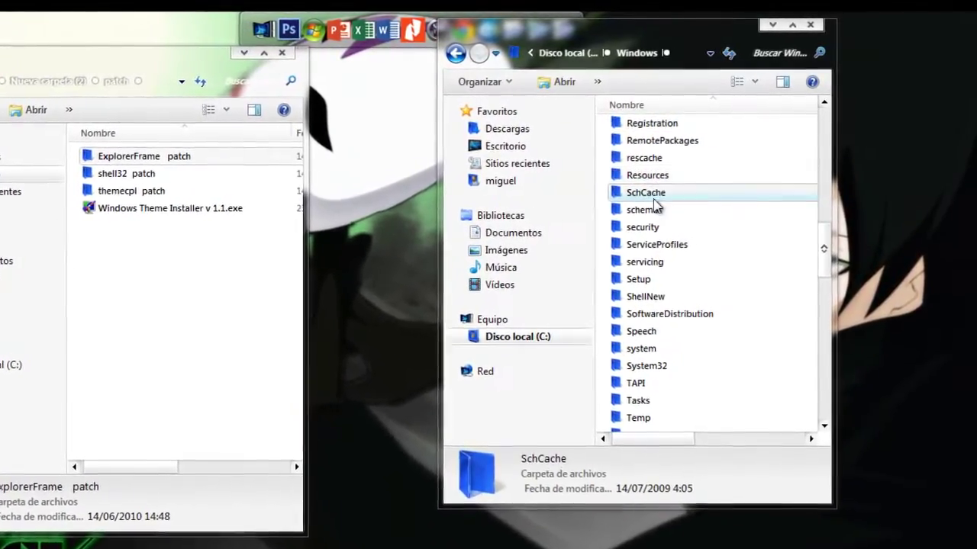
pyautogui.doubleClick(647, 362)
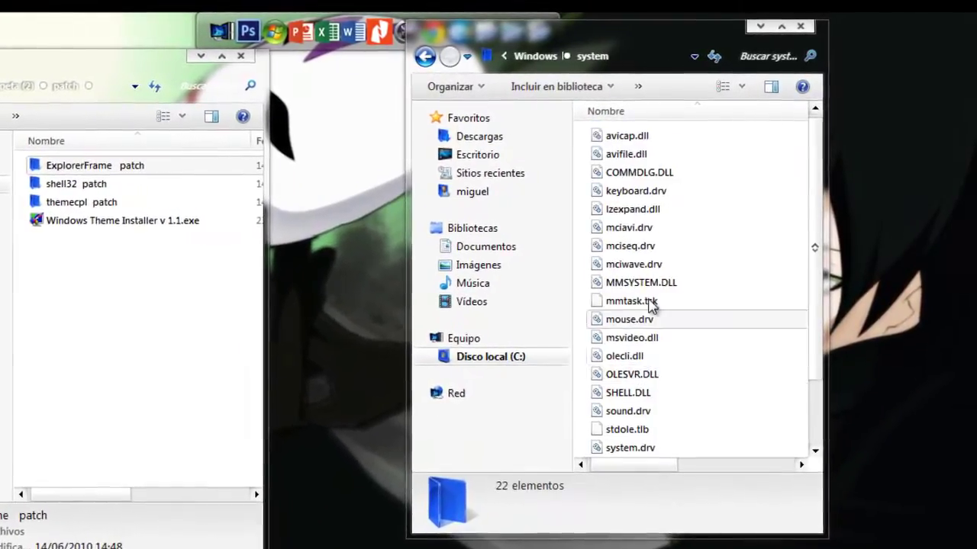
pyautogui.click(409, 59)
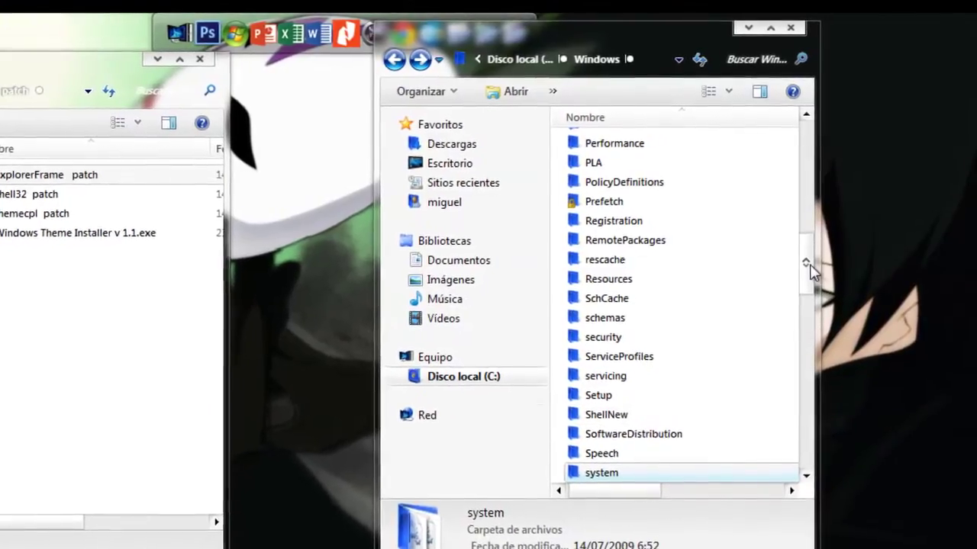
pyautogui.moveTo(811, 271); pyautogui.dragTo(807, 290)
pyautogui.click(608, 418)
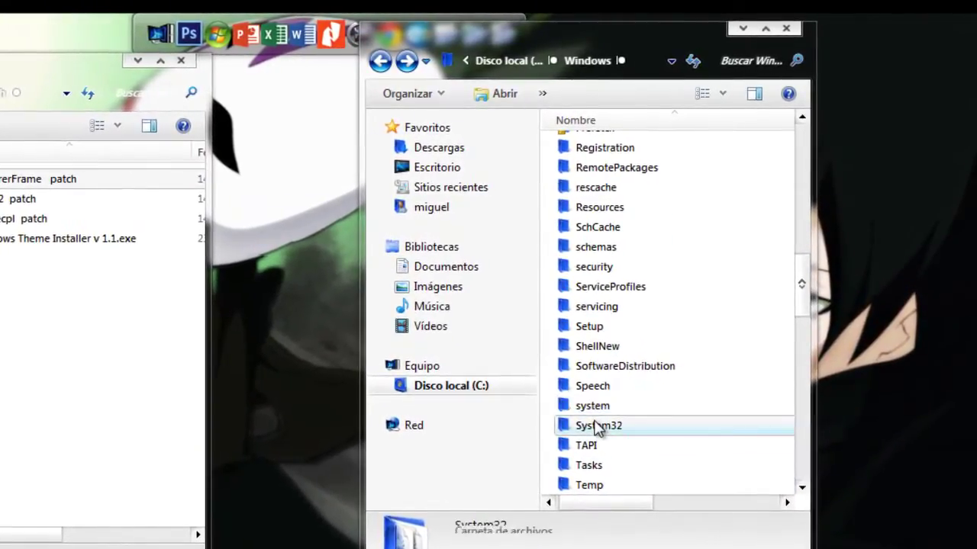
pyautogui.doubleClick(597, 426)
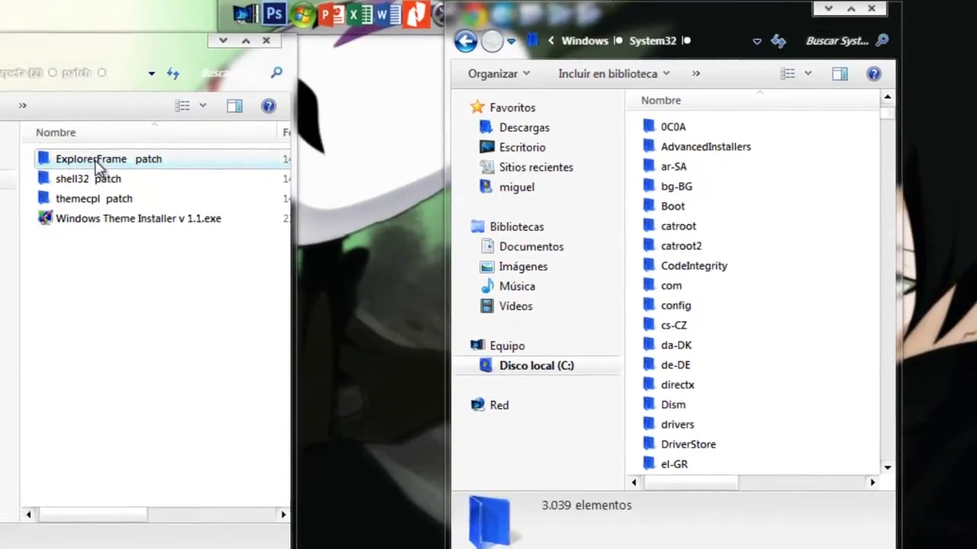
# Look inside the ExplorerFrame patch folder and return to the patch folder
pyautogui.doubleClick(11, 183)
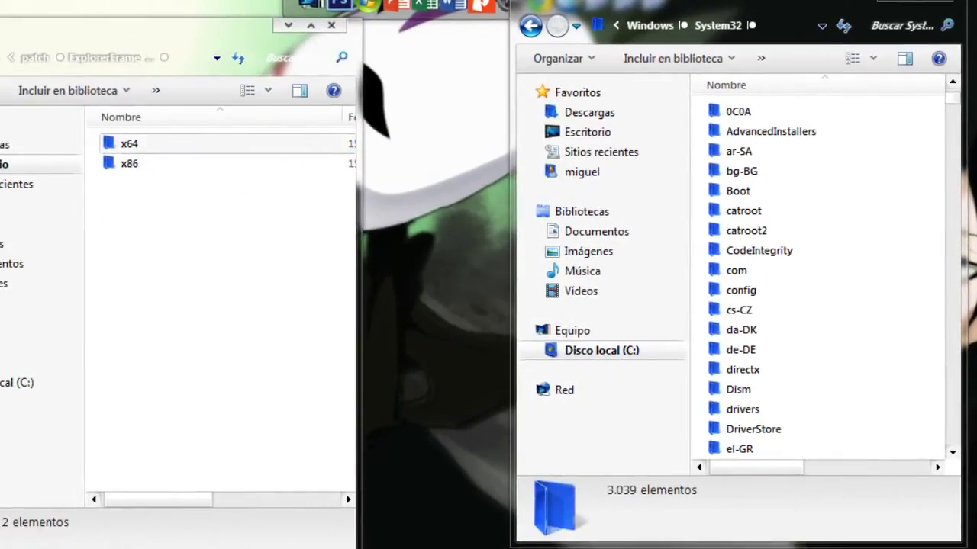
pyautogui.press('BackSpace')
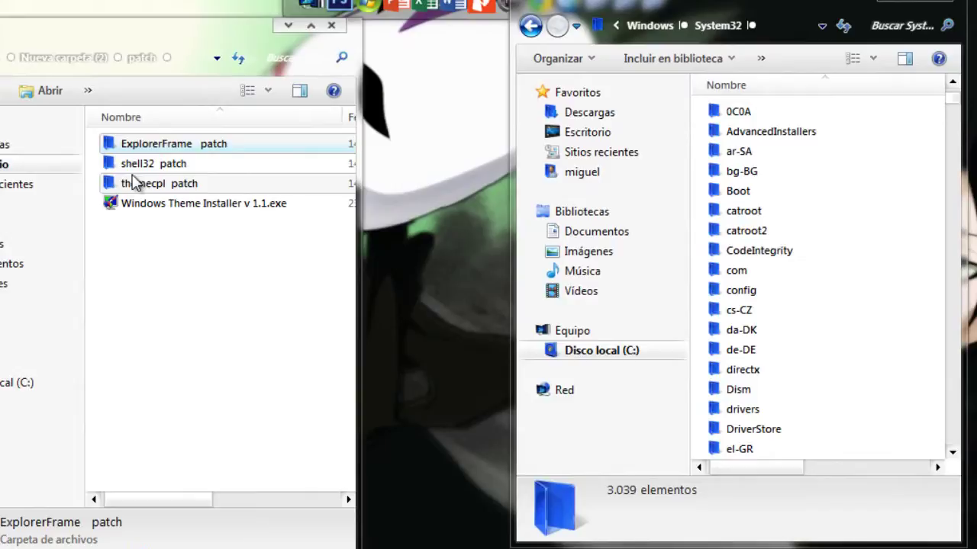
# Open the x86 folder inside the ExplorerFrame patch folder
pyautogui.doubleClick(202, 149)
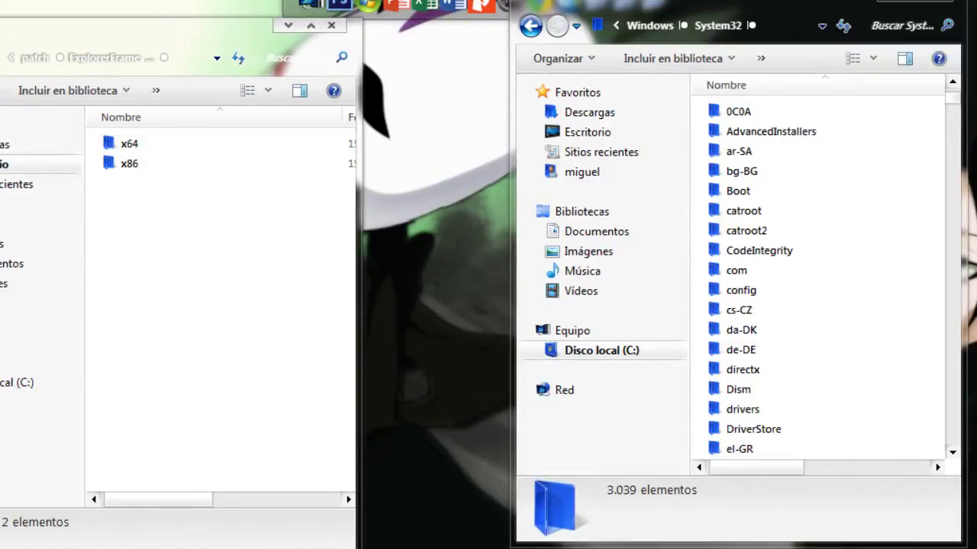
pyautogui.press('BackSpace')
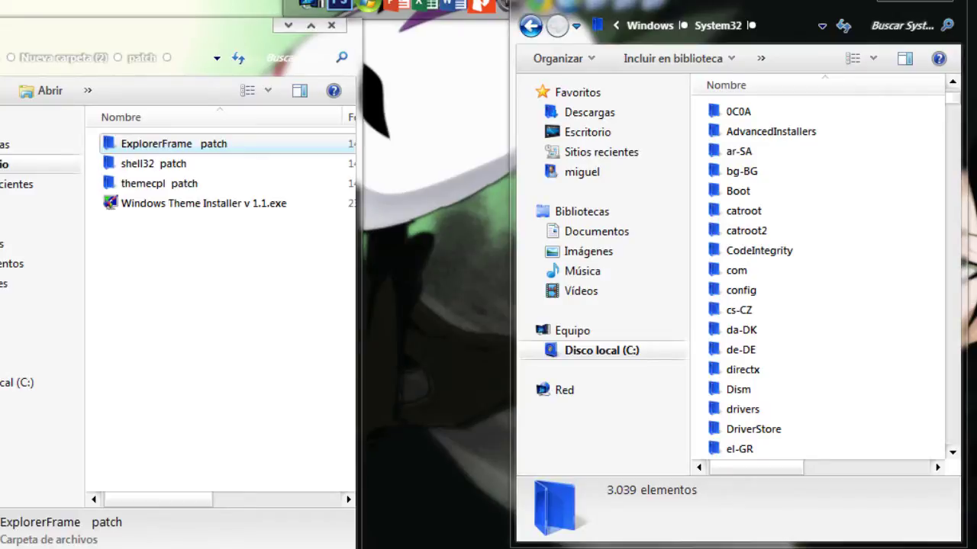
pyautogui.doubleClick(228, 148)
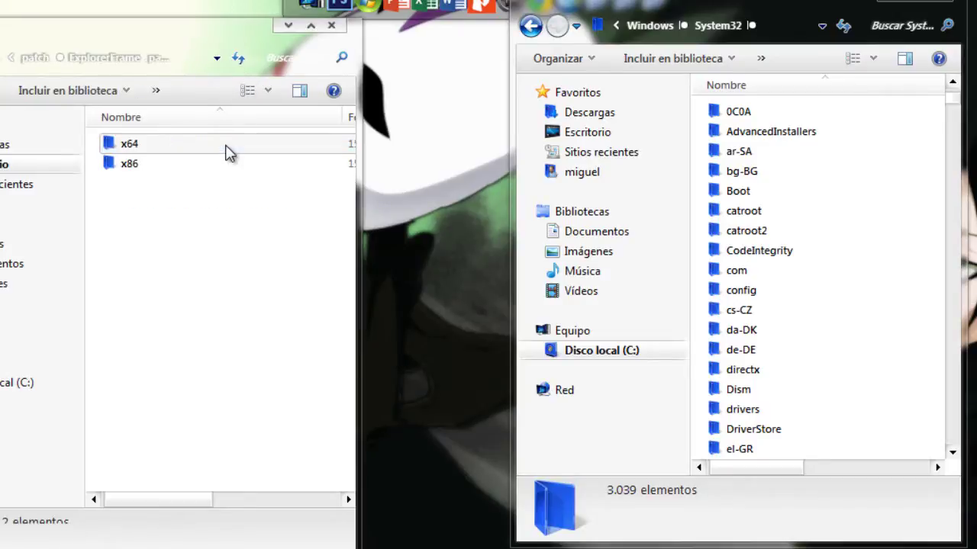
pyautogui.doubleClick(150, 163)
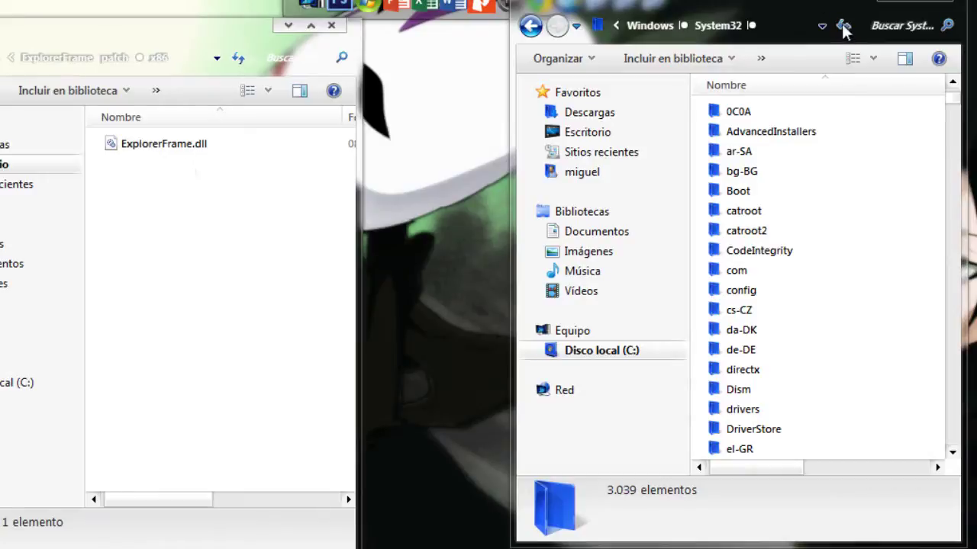
# Search the System32 folder for "EXPLORE" and select ExplorerFrame.dll located directly in C:\Windows\System32
pyautogui.click(893, 27)
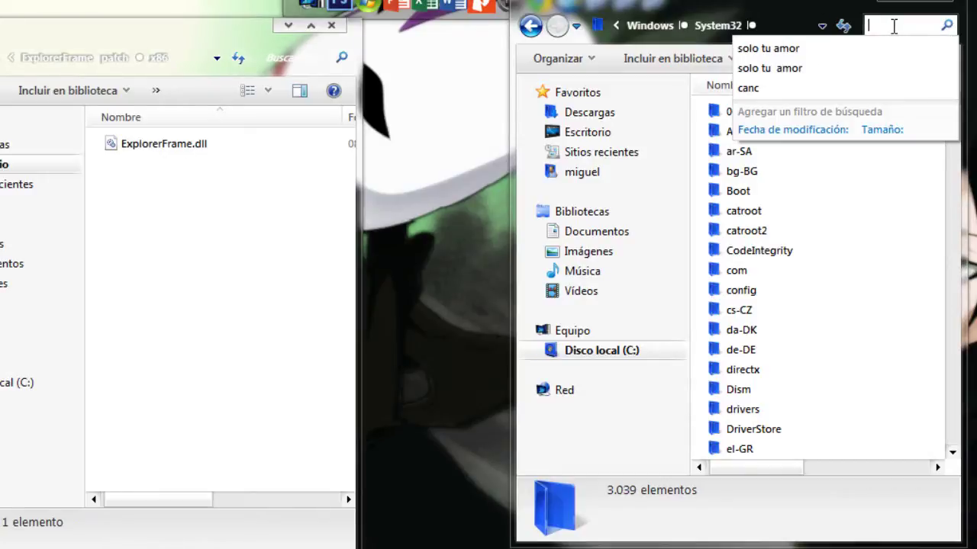
pyautogui.write('EX')
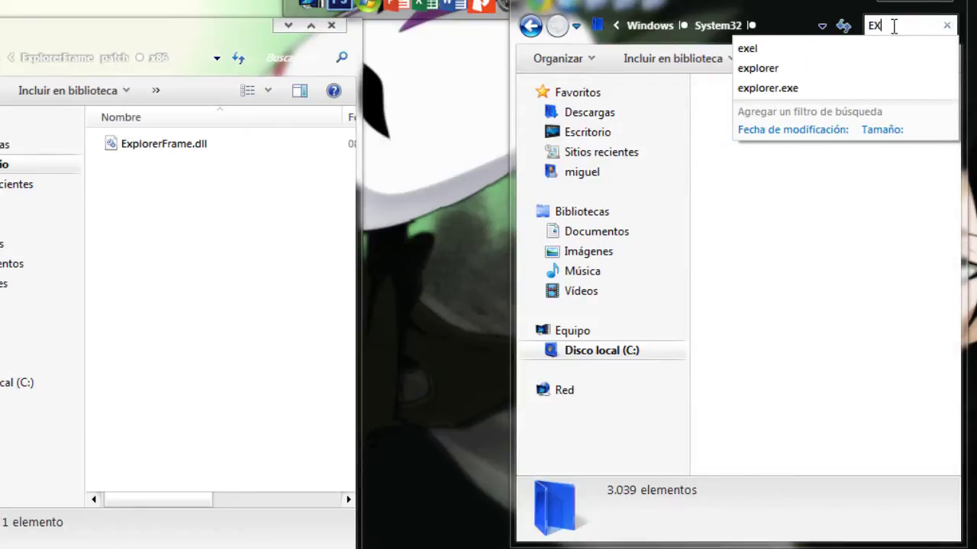
pyautogui.write('PLOR')
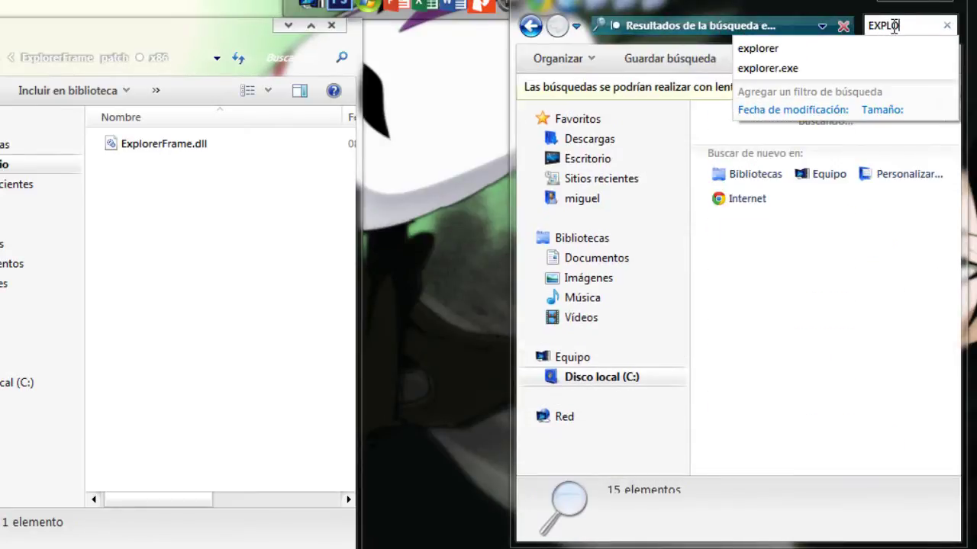
pyautogui.write('E')
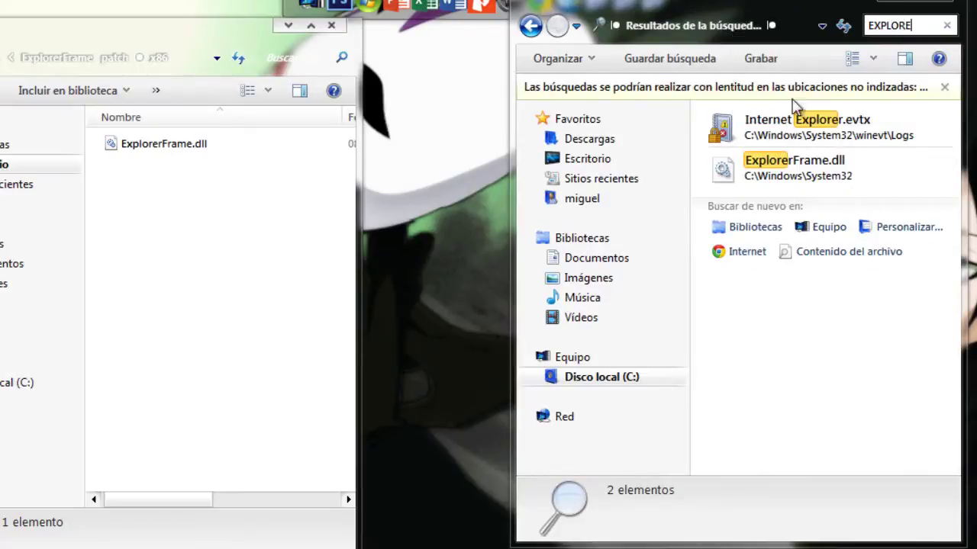
pyautogui.click(830, 222)
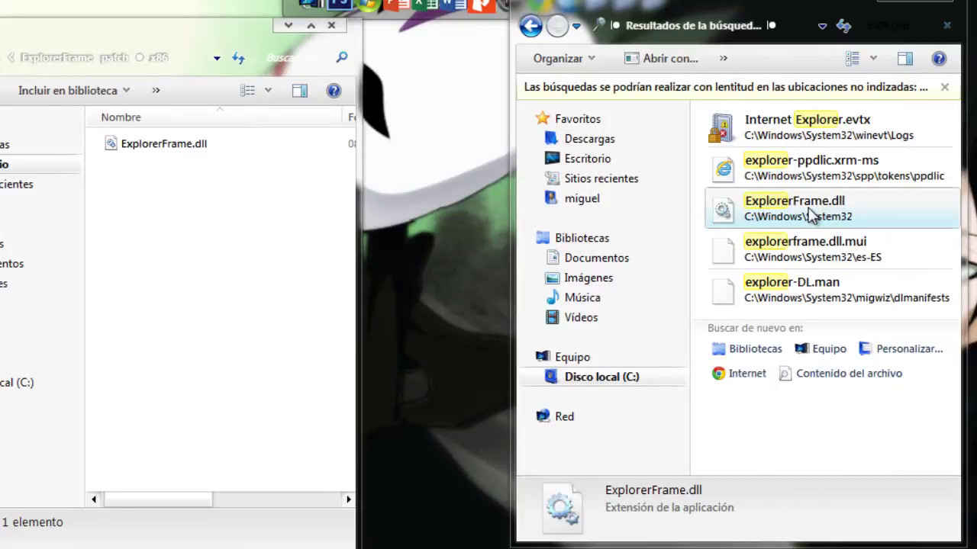
pyautogui.rightClick(812, 216)
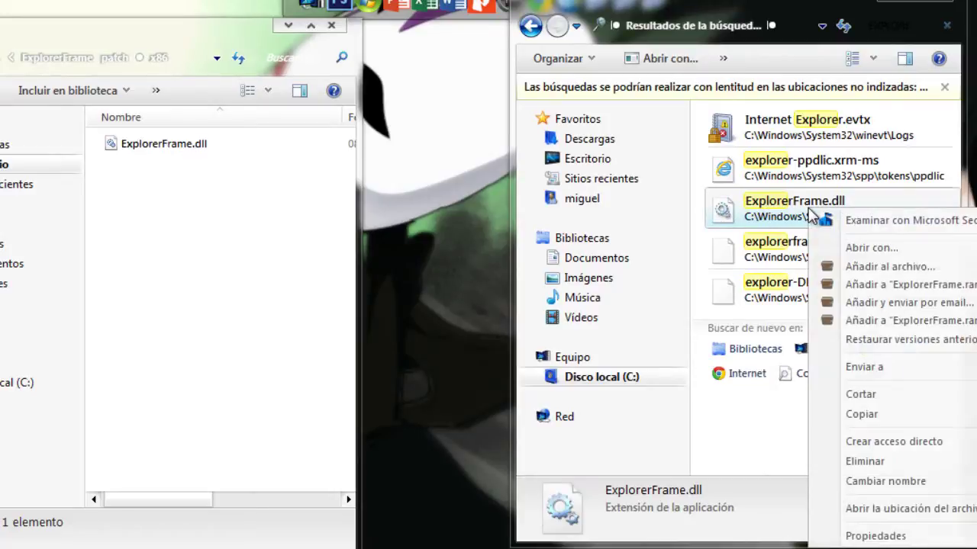
pyautogui.click(875, 535)
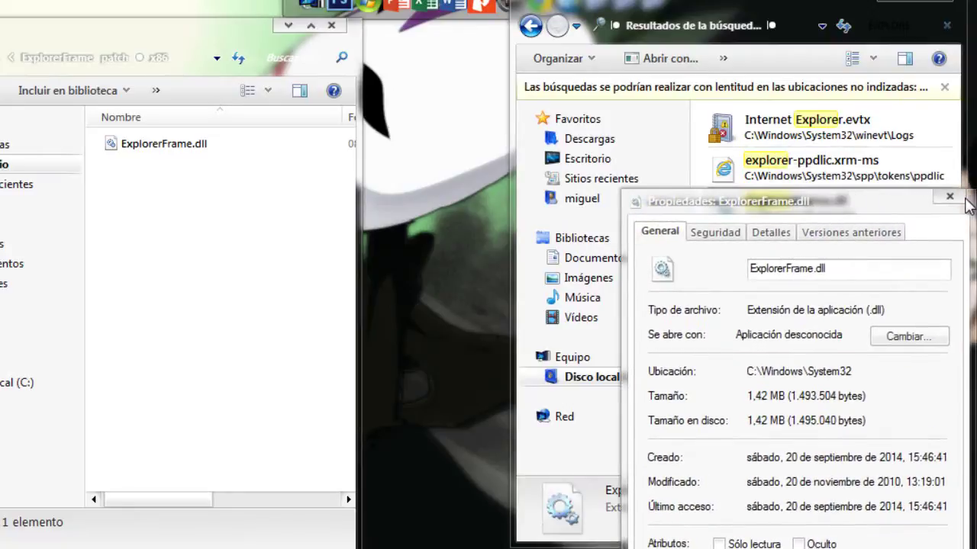
pyautogui.click(950, 197)
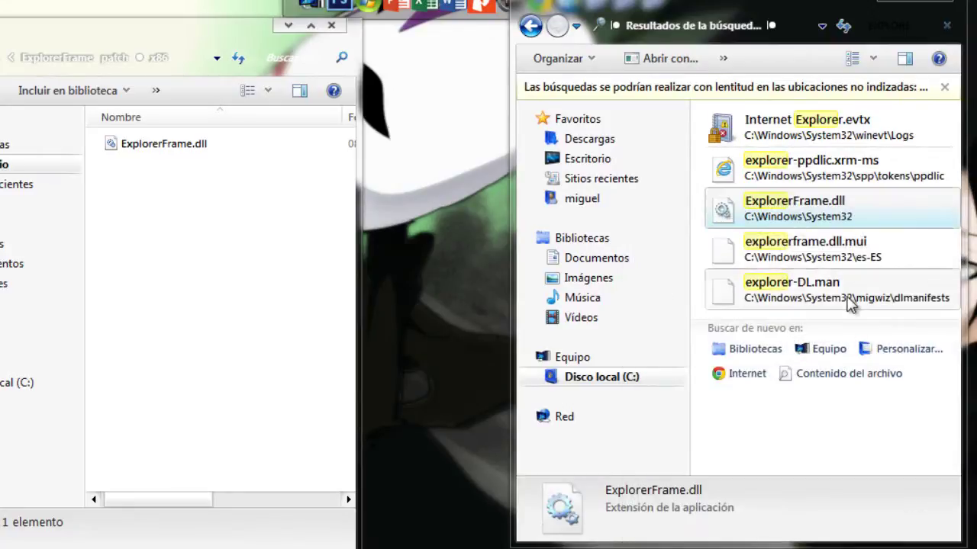
# Review the Administradores and TrustedInstaller permissions in the security properties of System32's ExplorerFrame.dll and open its advanced security settings
pyautogui.rightClick(846, 209)
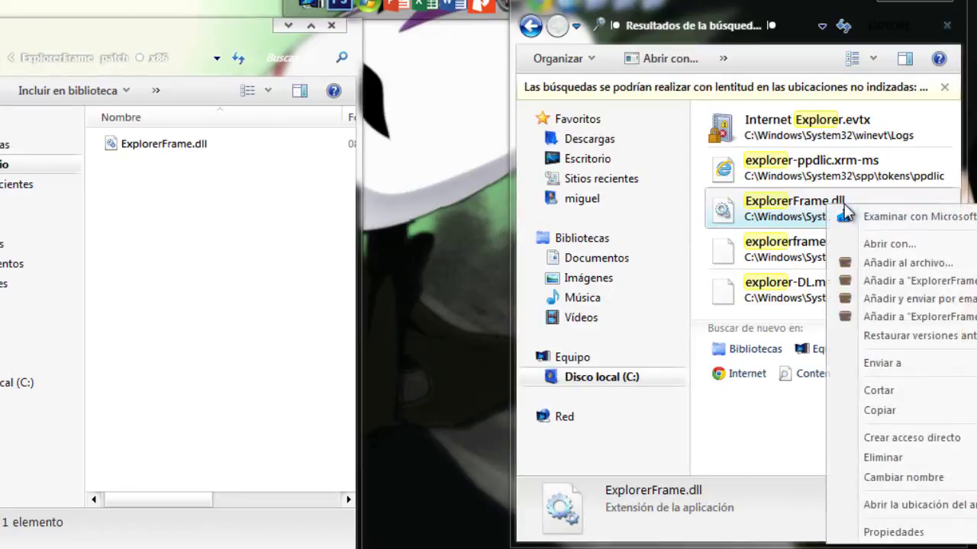
pyautogui.click(911, 534)
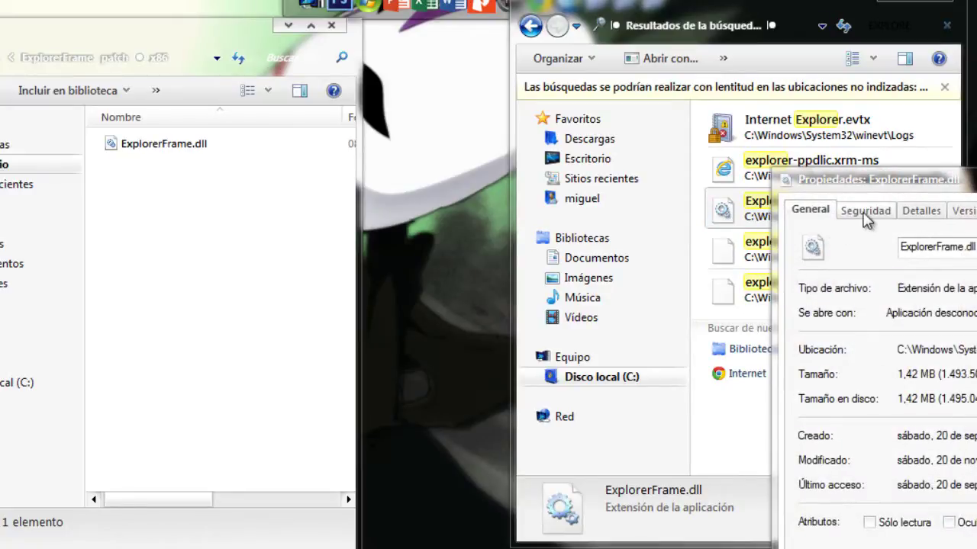
pyautogui.click(865, 212)
pyautogui.moveTo(967, 180); pyautogui.dragTo(538, 47)
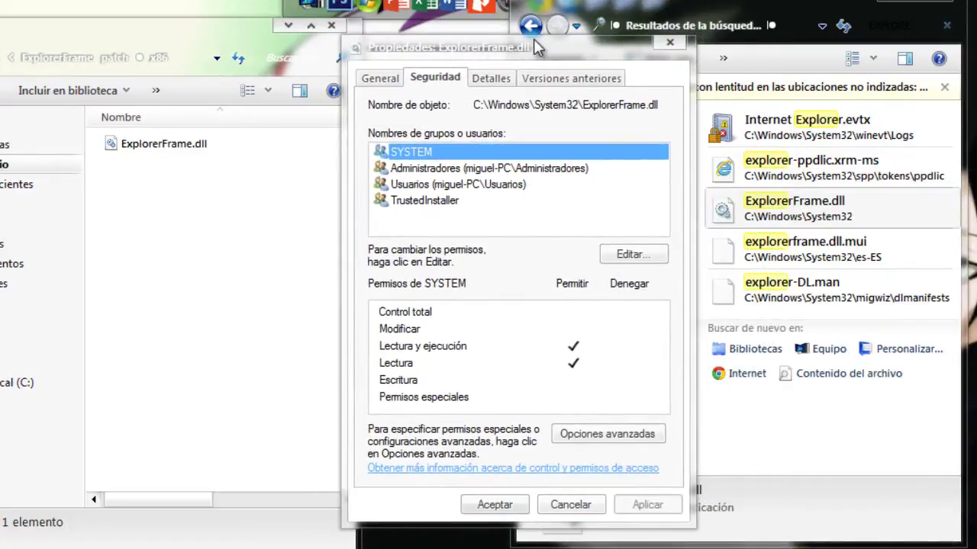
pyautogui.click(499, 171)
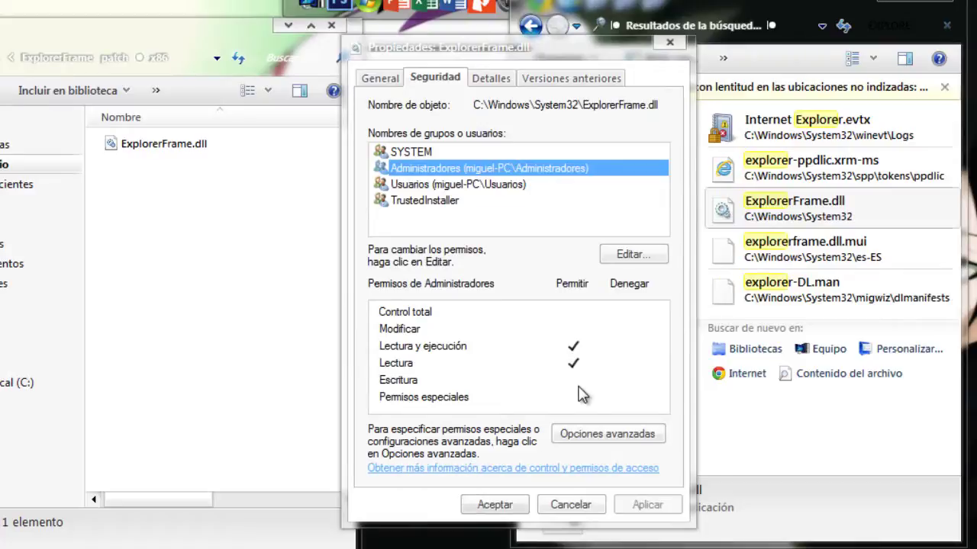
pyautogui.click(424, 200)
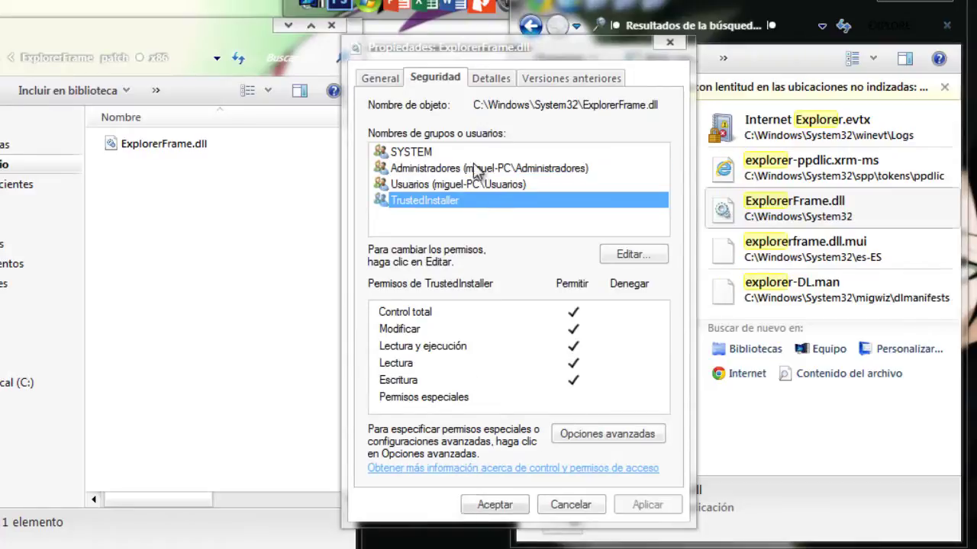
pyautogui.click(478, 168)
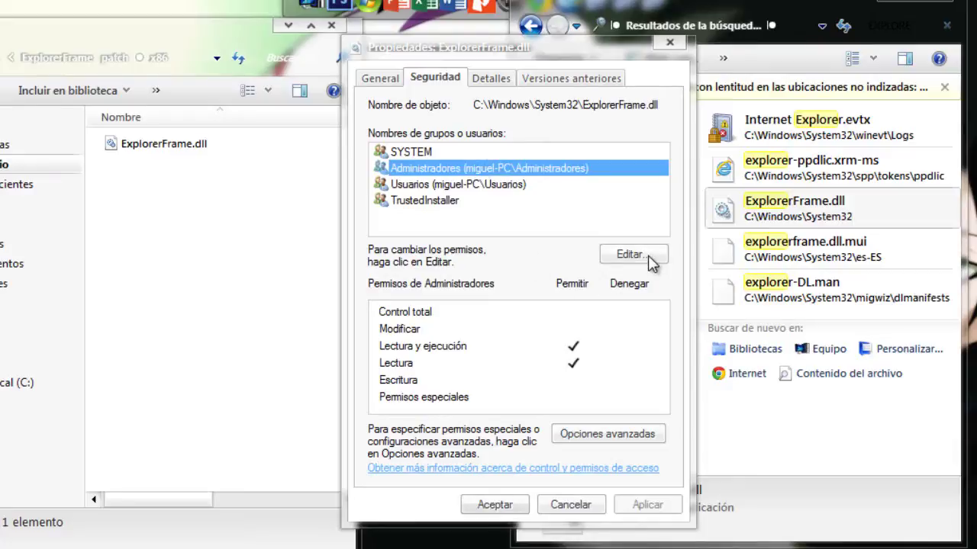
pyautogui.click(607, 435)
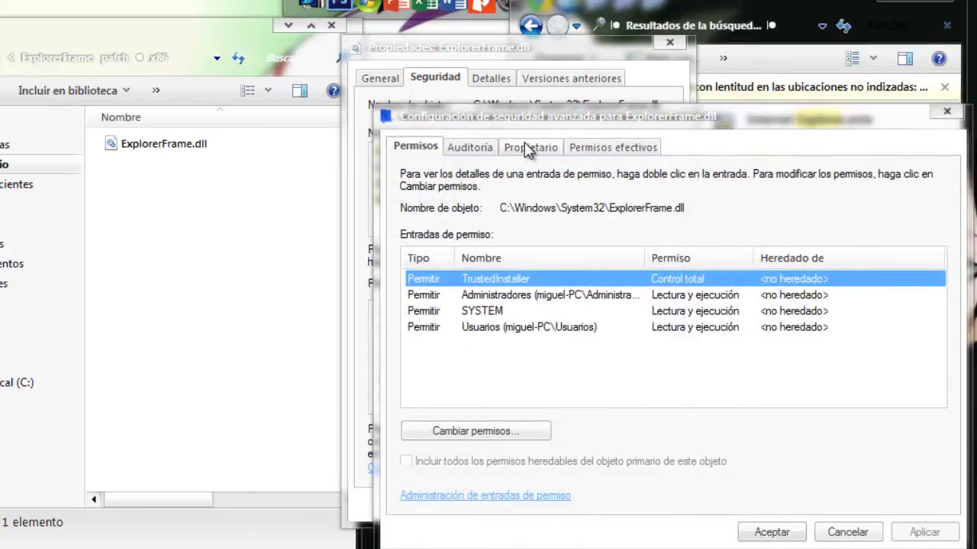
pyautogui.click(498, 296)
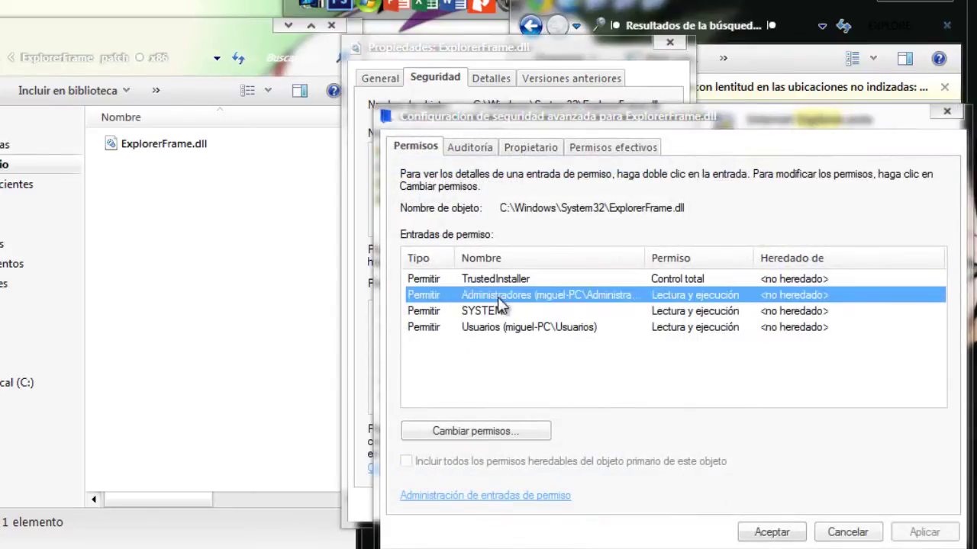
pyautogui.click(479, 435)
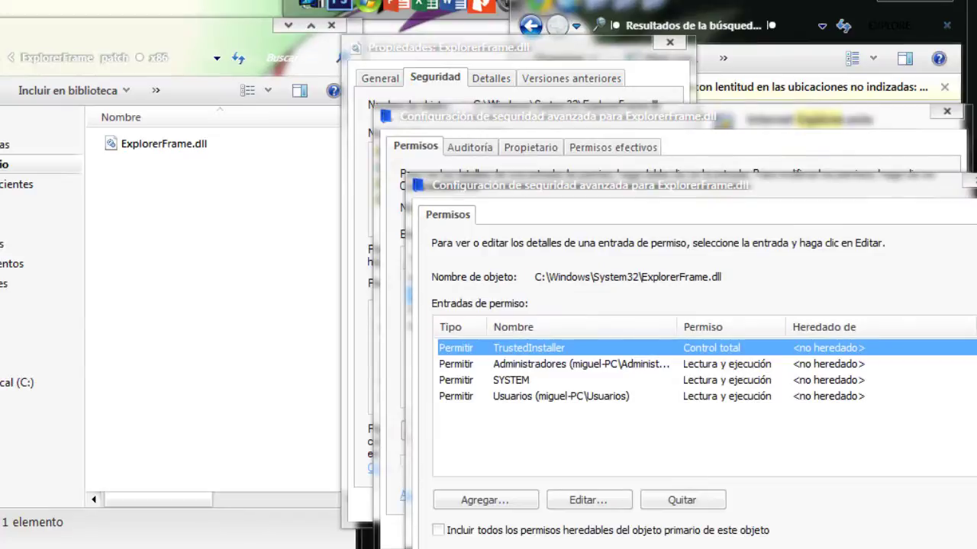
pyautogui.press('Escape')
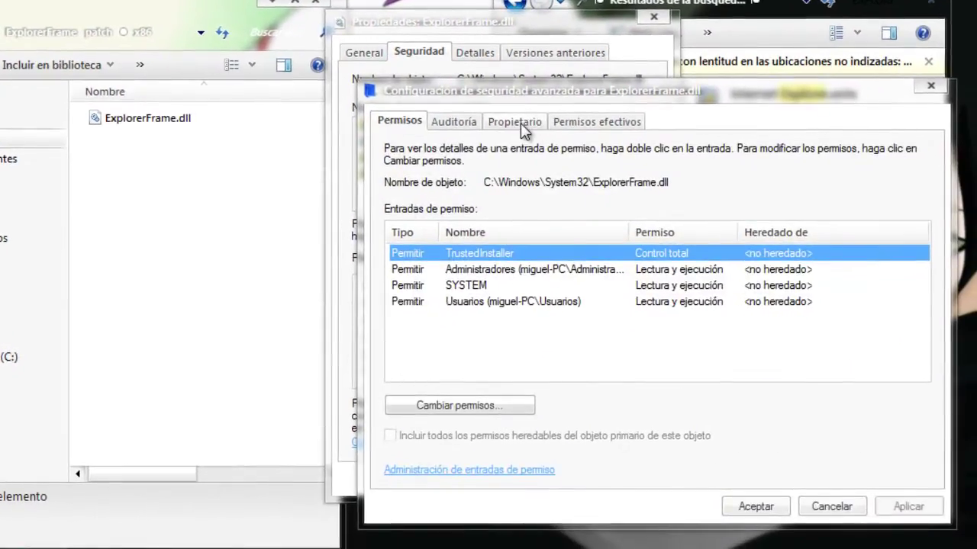
# Change the owner of ExplorerFrame.dll from TrustedInstaller to the personal user account, apply it and close the advanced security settings
pyautogui.click(530, 147)
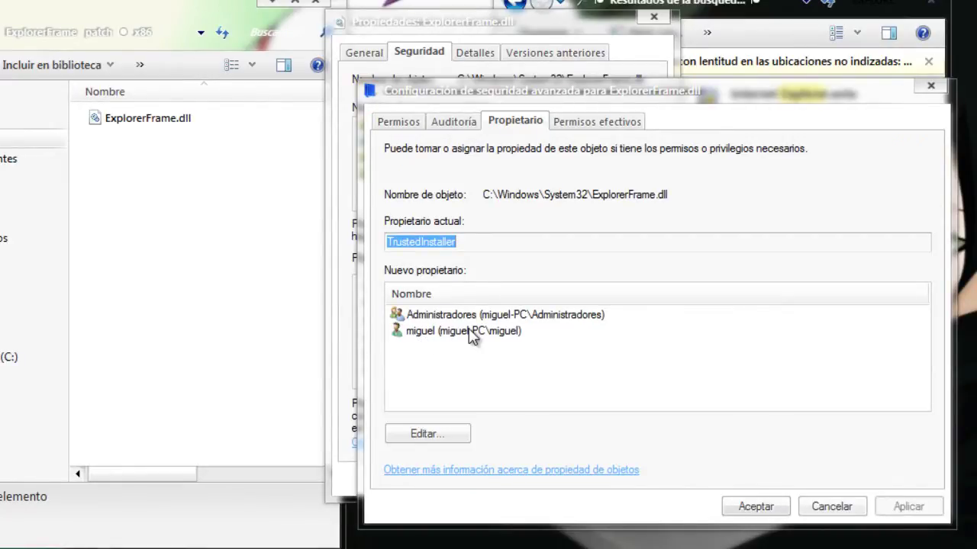
pyautogui.click(432, 443)
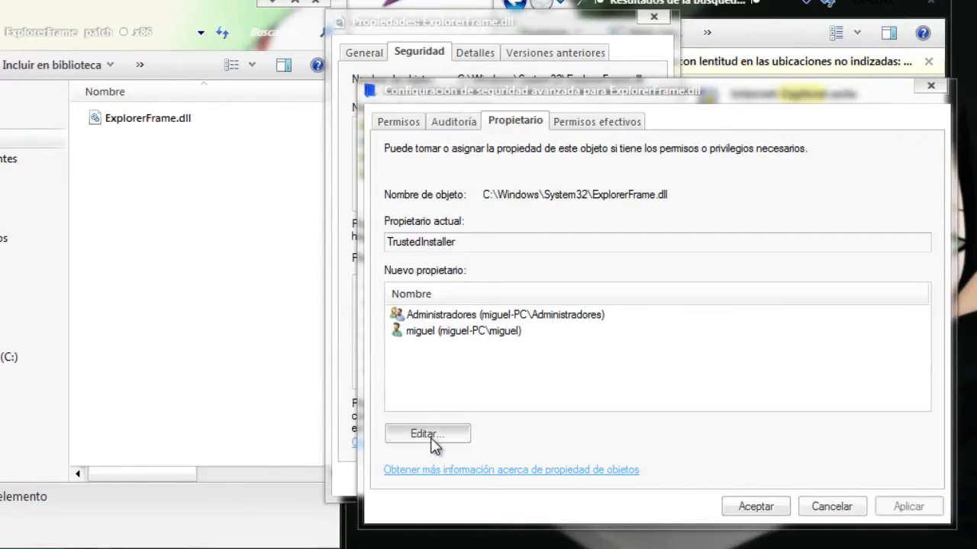
pyautogui.click(477, 401)
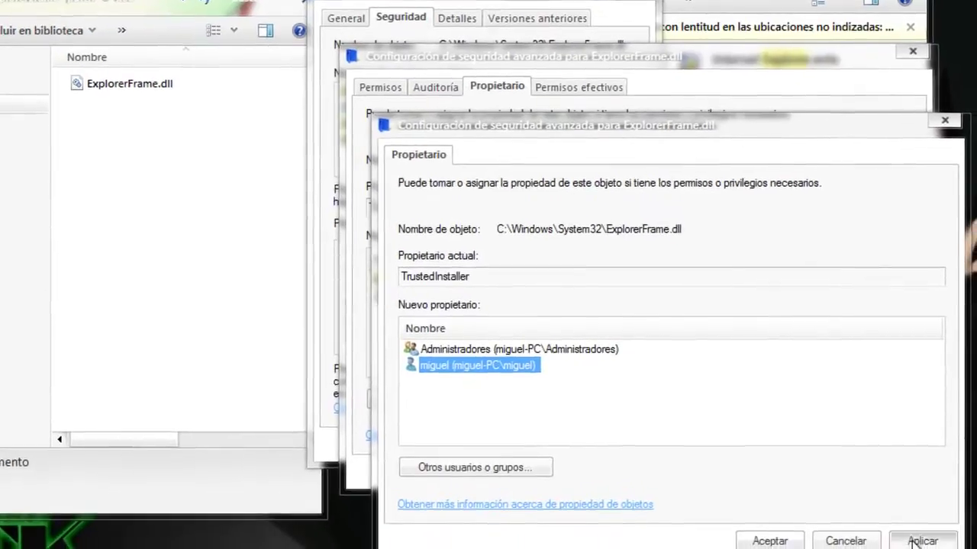
pyautogui.click(916, 542)
pyautogui.click(596, 331)
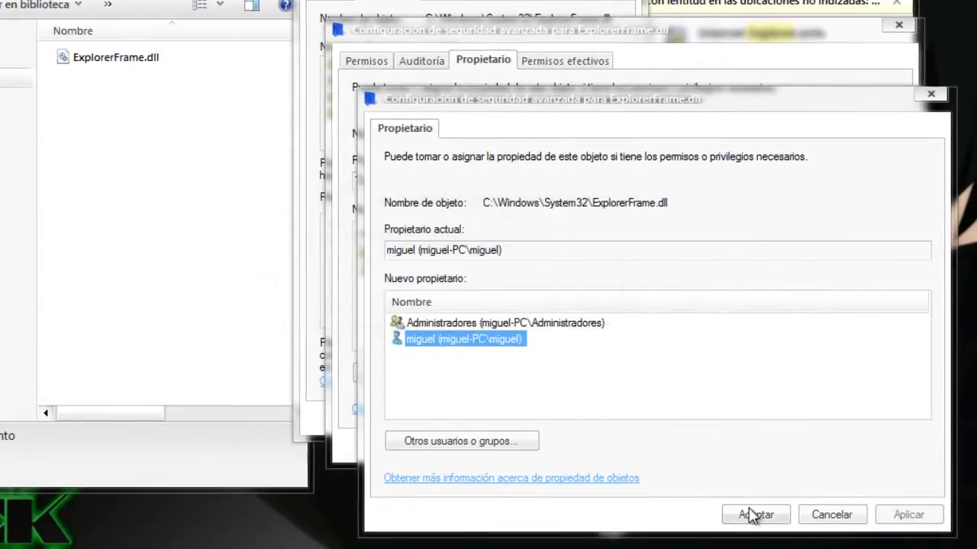
pyautogui.click(752, 515)
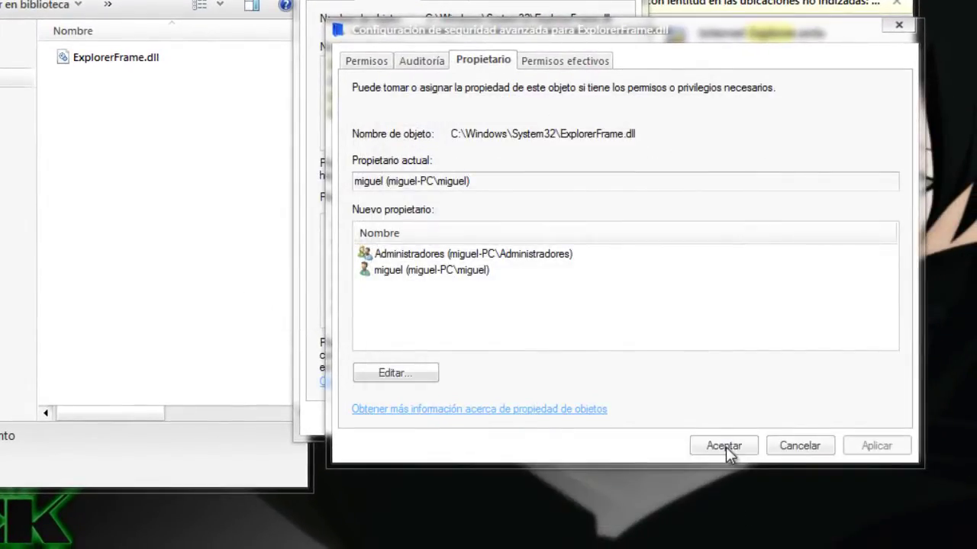
pyautogui.click(723, 446)
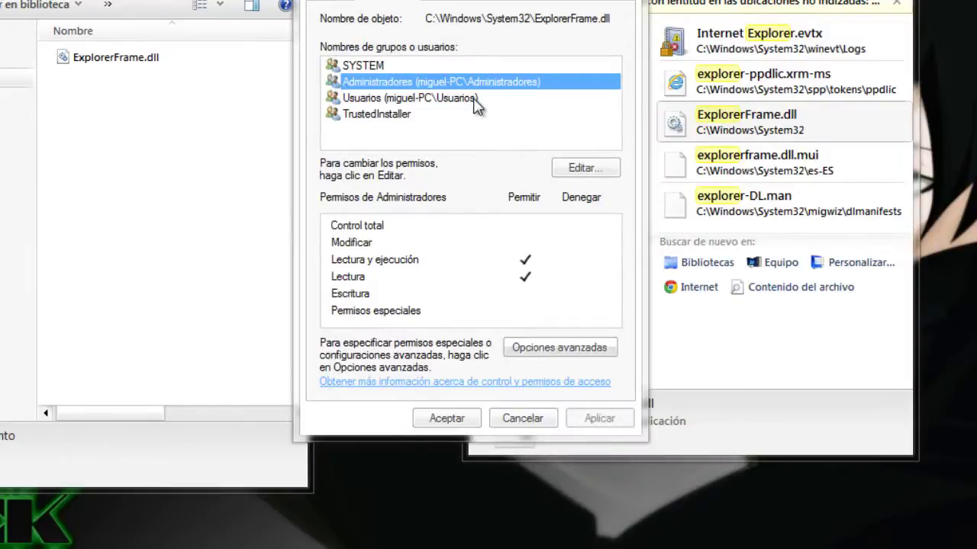
# Allow full control (Control total) over System32's ExplorerFrame.dll for SYSTEM and Usuarios, checking the permissions of each listed group
pyautogui.click(411, 67)
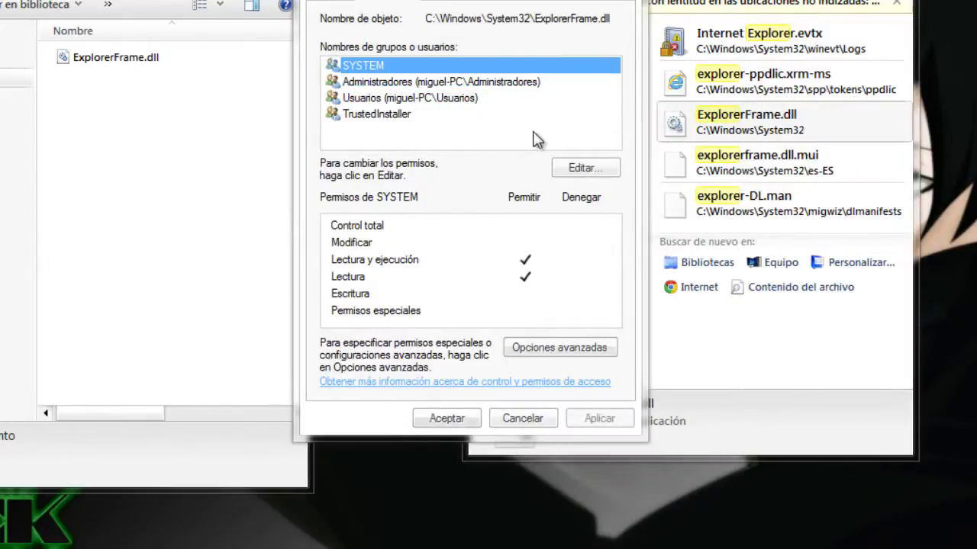
pyautogui.click(599, 162)
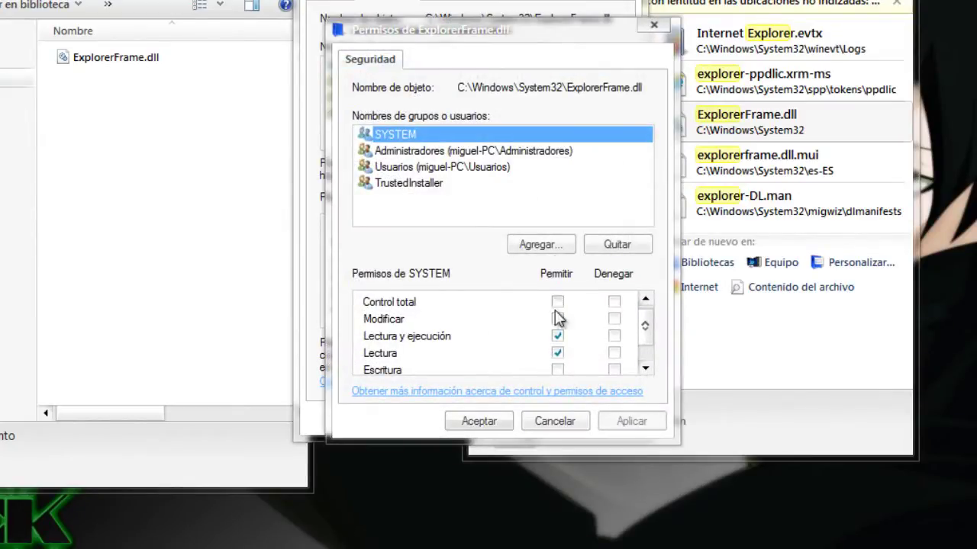
pyautogui.click(558, 302)
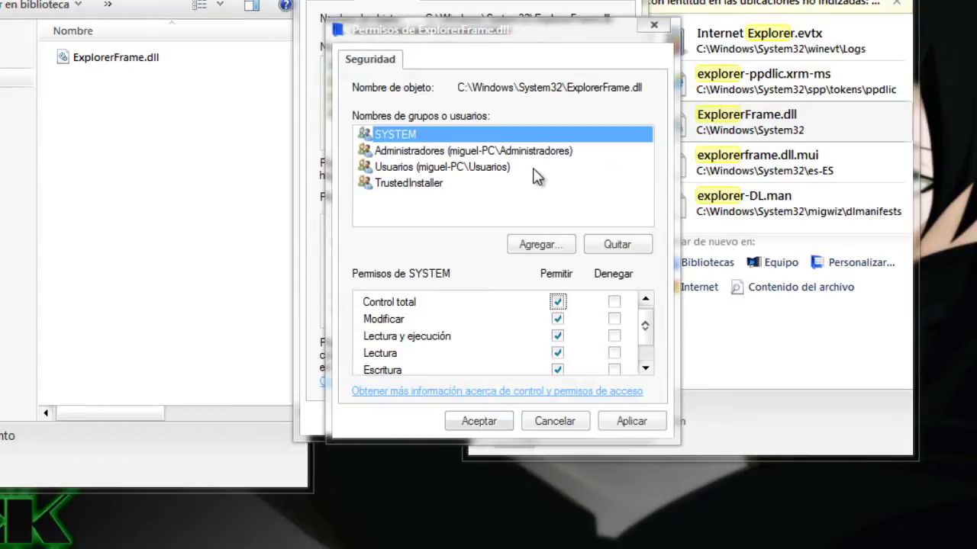
pyautogui.click(533, 169)
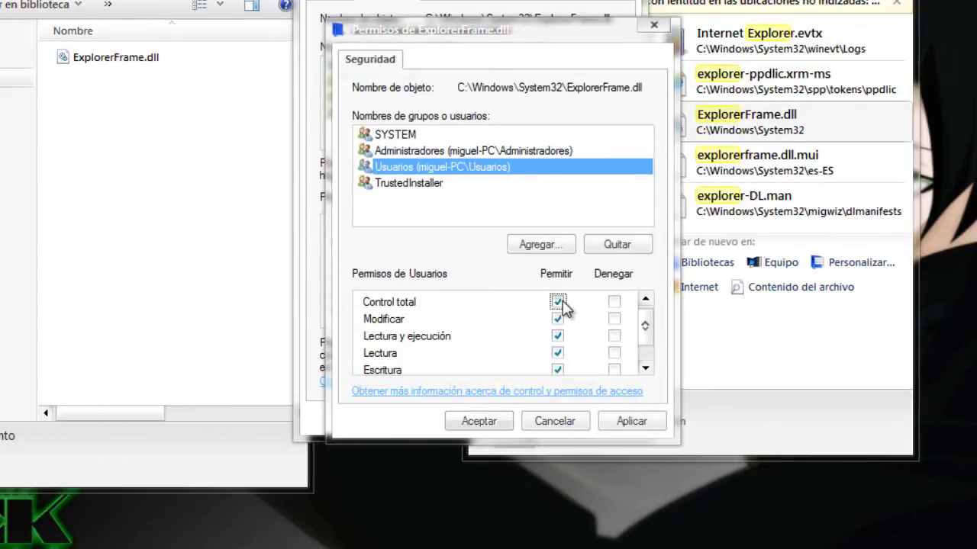
pyautogui.click(523, 187)
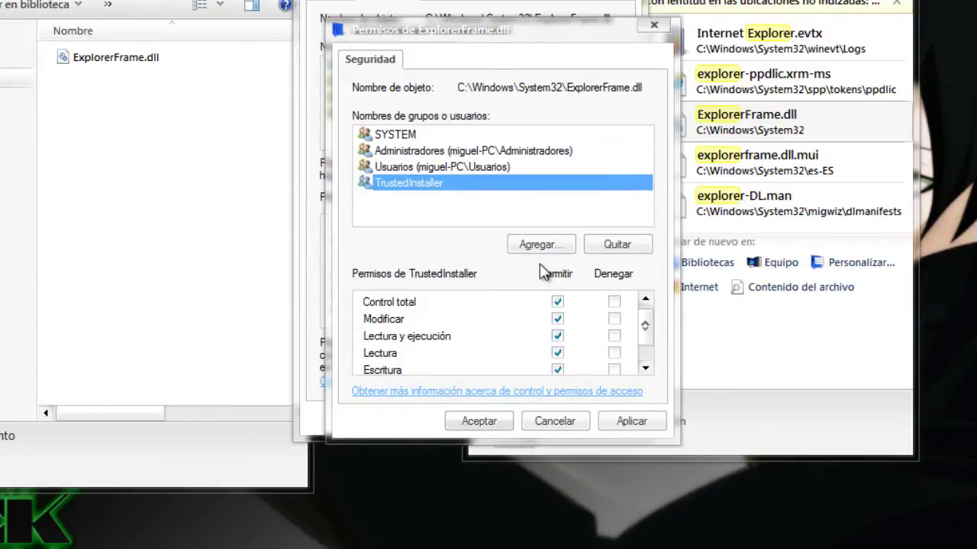
pyautogui.click(488, 169)
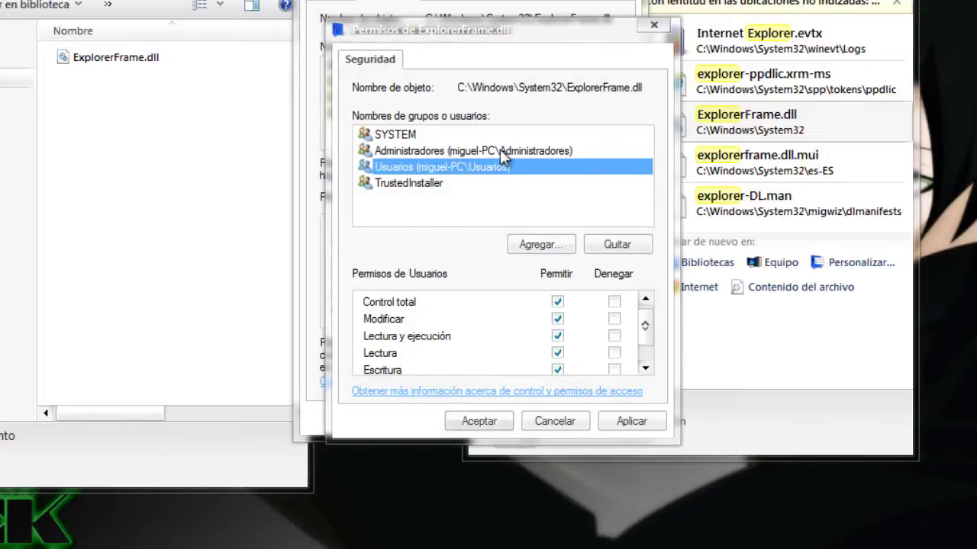
pyautogui.click(500, 150)
pyautogui.click(489, 132)
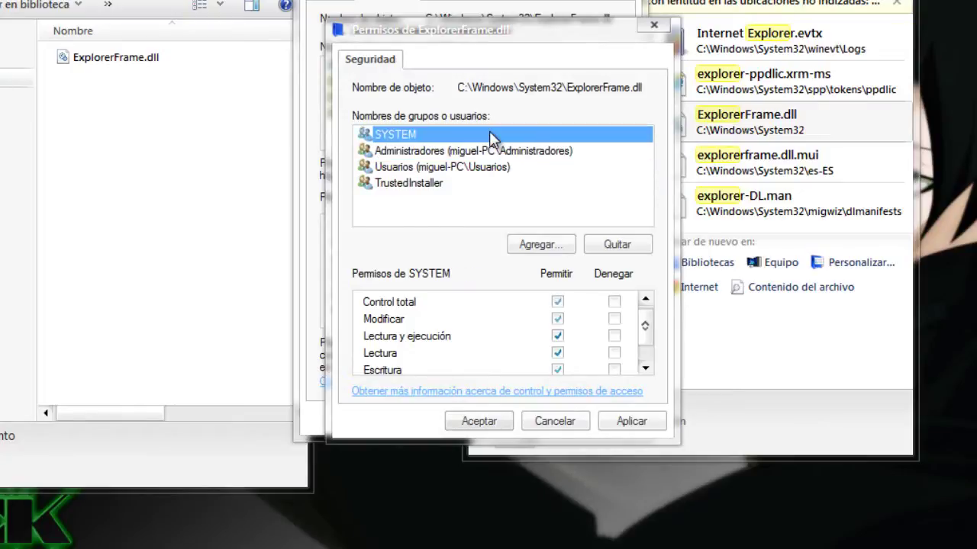
# Apply the new ExplorerFrame.dll permissions, accept the Windows security warning and close the permissions and properties dialogs
pyautogui.click(618, 422)
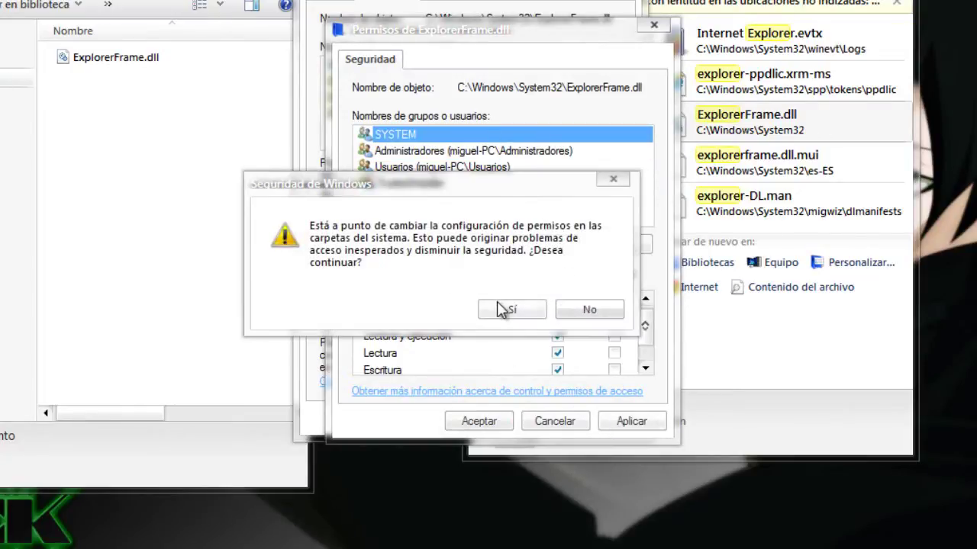
pyautogui.click(505, 309)
pyautogui.click(473, 424)
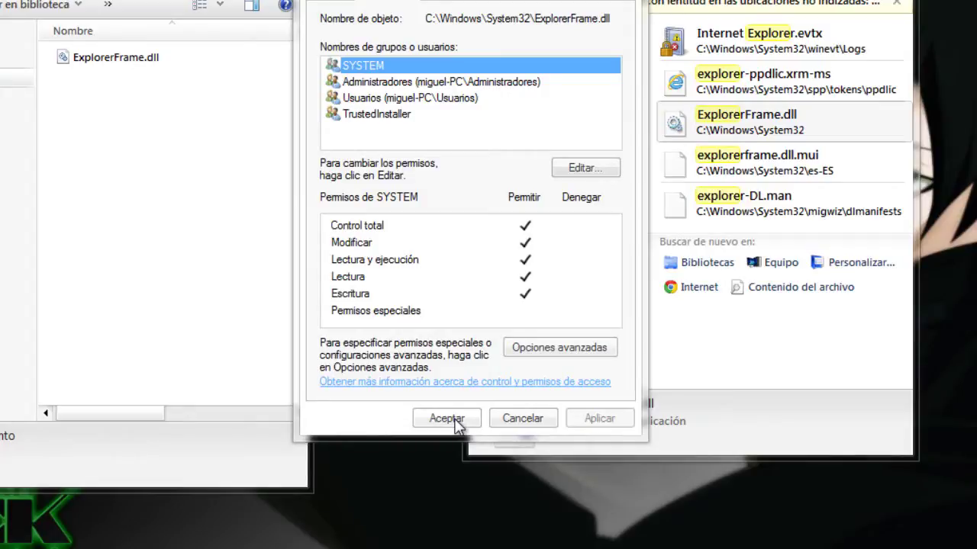
pyautogui.click(448, 419)
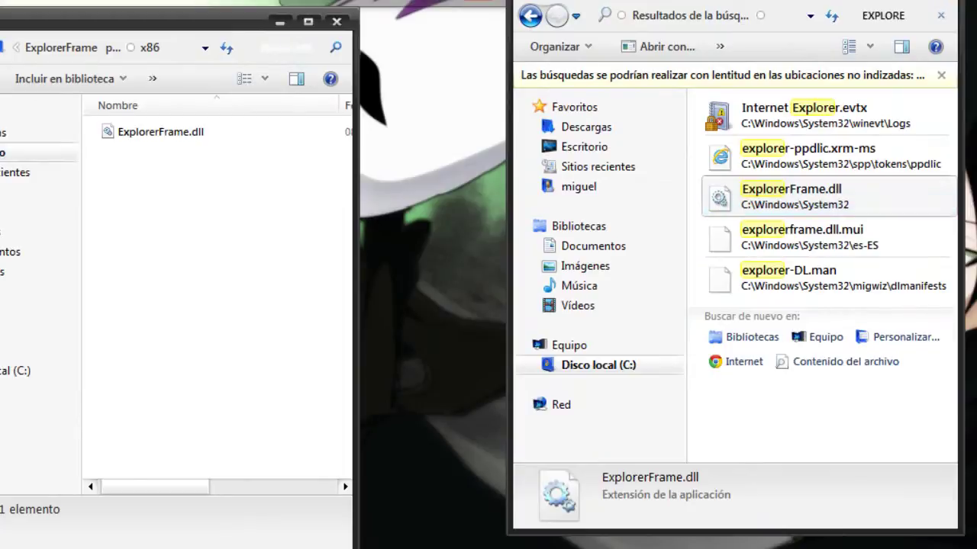
# Leave the search results and go from Escritorio through Equipo and Disco local (C:) to the Windows\System32 folder
pyautogui.click(530, 17)
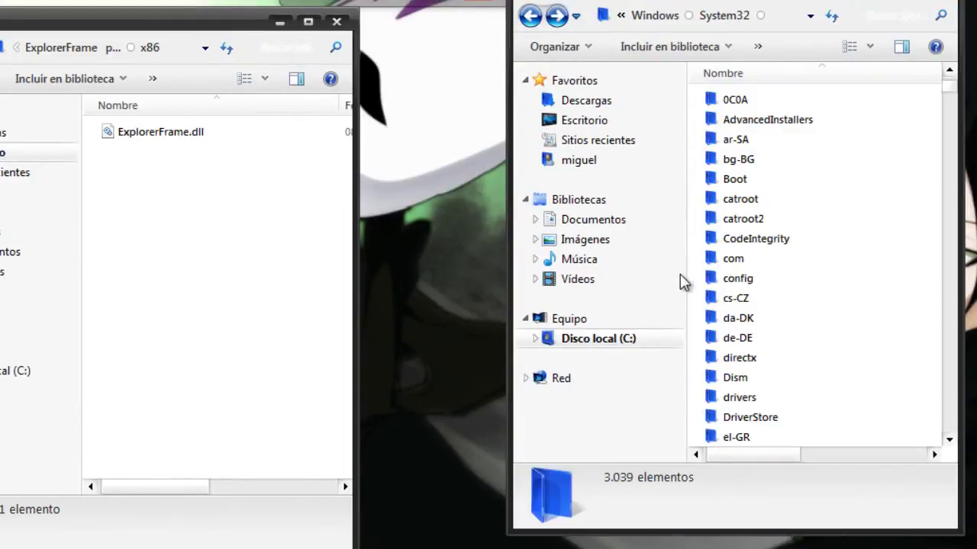
pyautogui.click(574, 122)
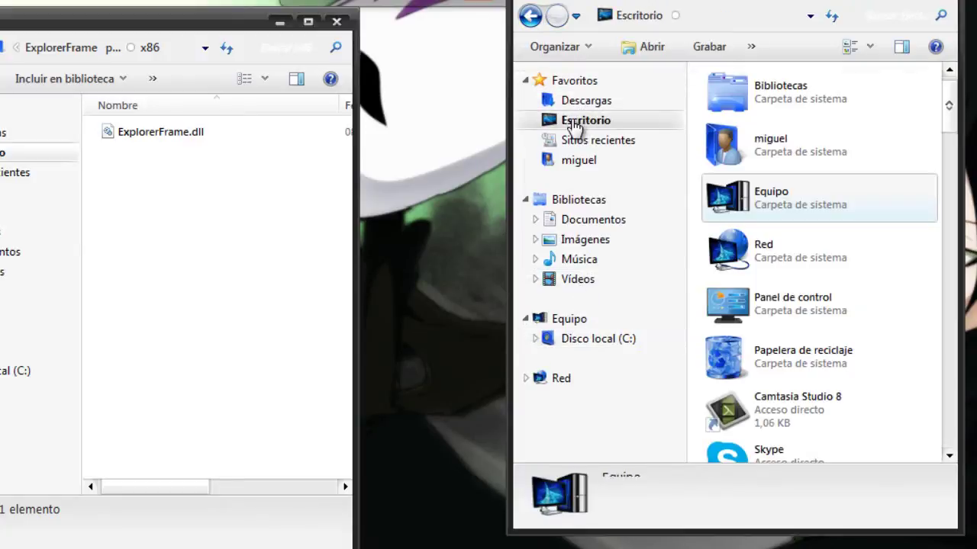
pyautogui.doubleClick(807, 205)
pyautogui.doubleClick(826, 125)
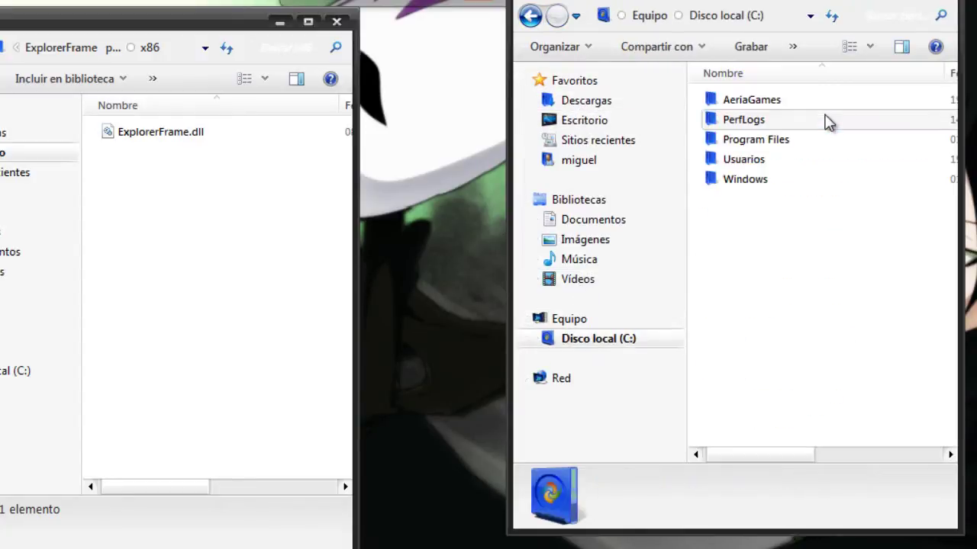
pyautogui.click(760, 182)
pyautogui.doubleClick(760, 179)
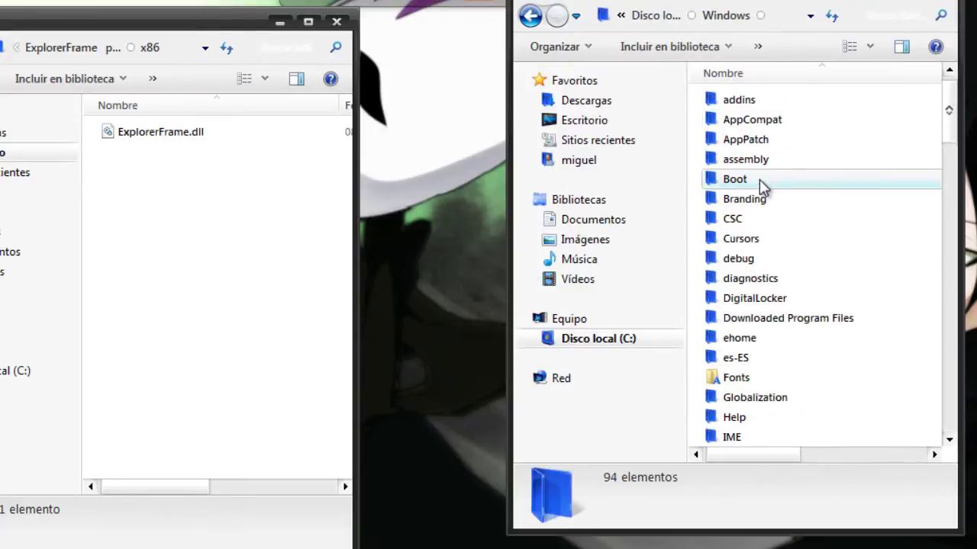
pyautogui.press('s')
pyautogui.doubleClick(753, 294)
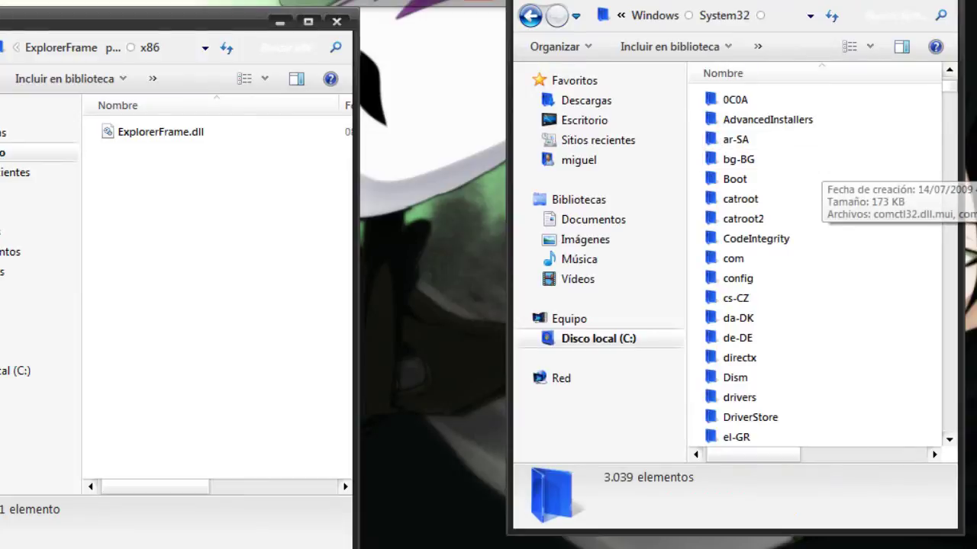
# Move the patched ExplorerFrame.dll from the x86 folder into System32, replacing the existing file
pyautogui.scroll(-8, 958, 212)
pyautogui.moveTo(958, 212); pyautogui.dragTo(950, 303)
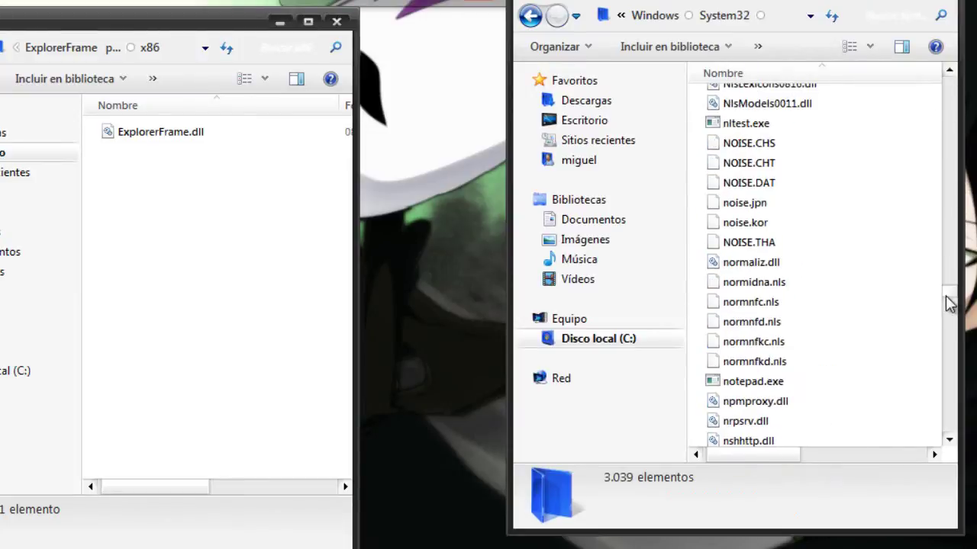
pyautogui.click(191, 132)
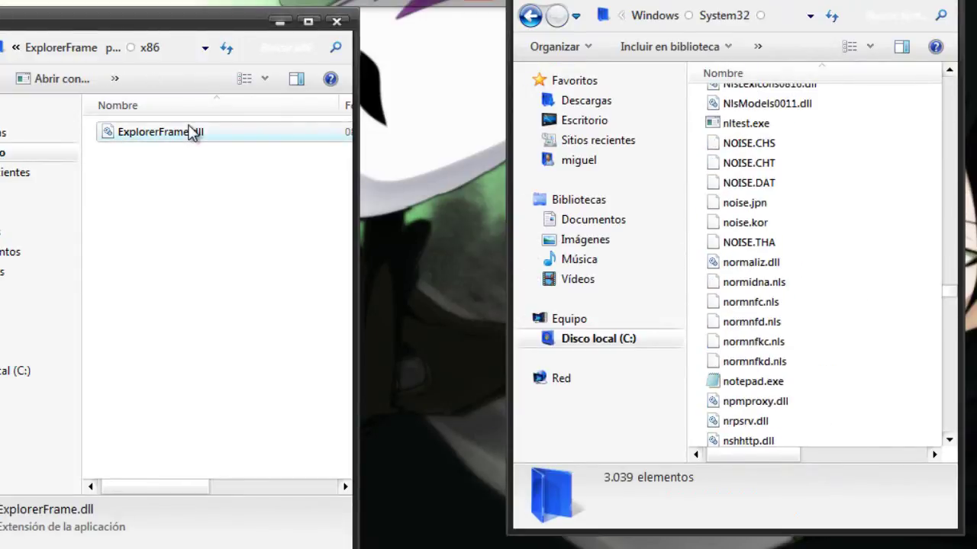
pyautogui.moveTo(185, 134); pyautogui.dragTo(835, 520)
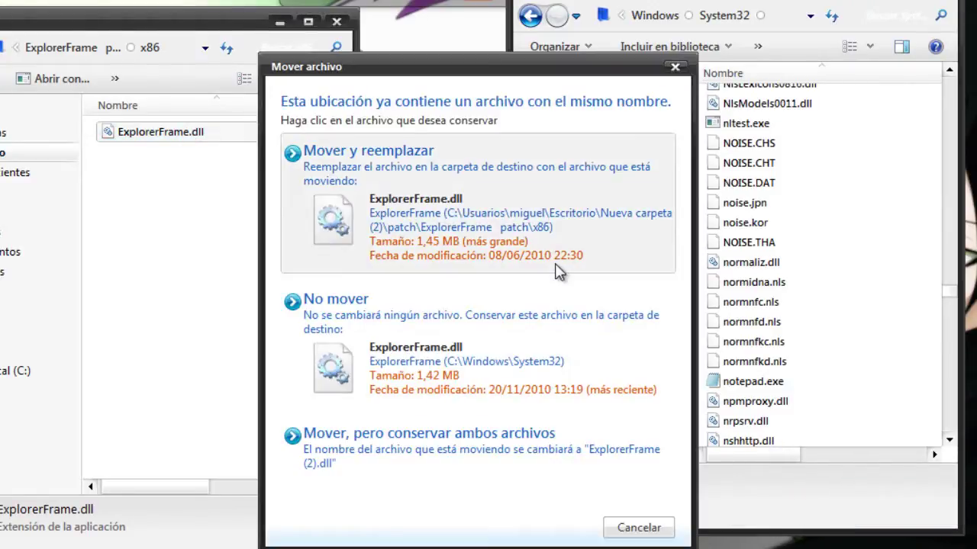
pyautogui.click(530, 244)
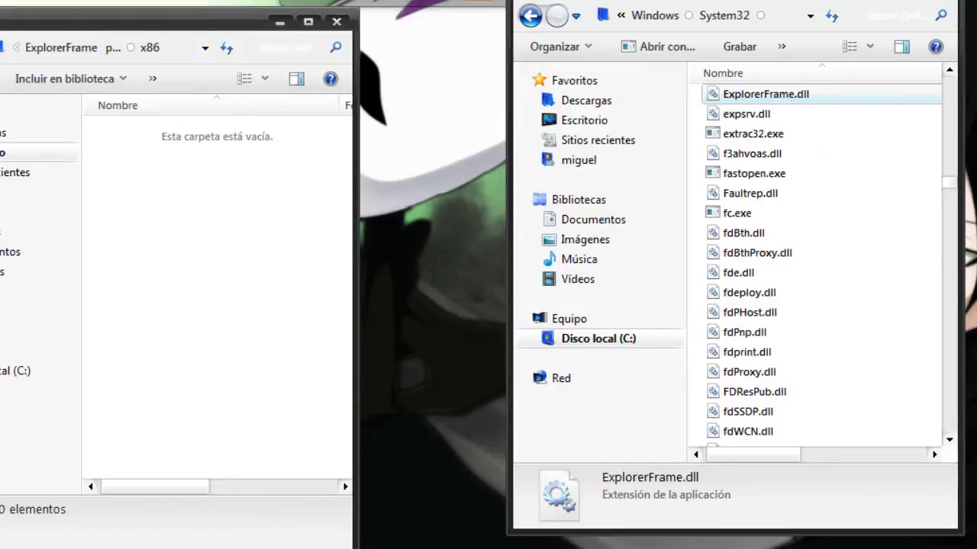
# Return to the patch folder and open the x86 folder inside the shell32 patch folder
pyautogui.press('BackSpace')
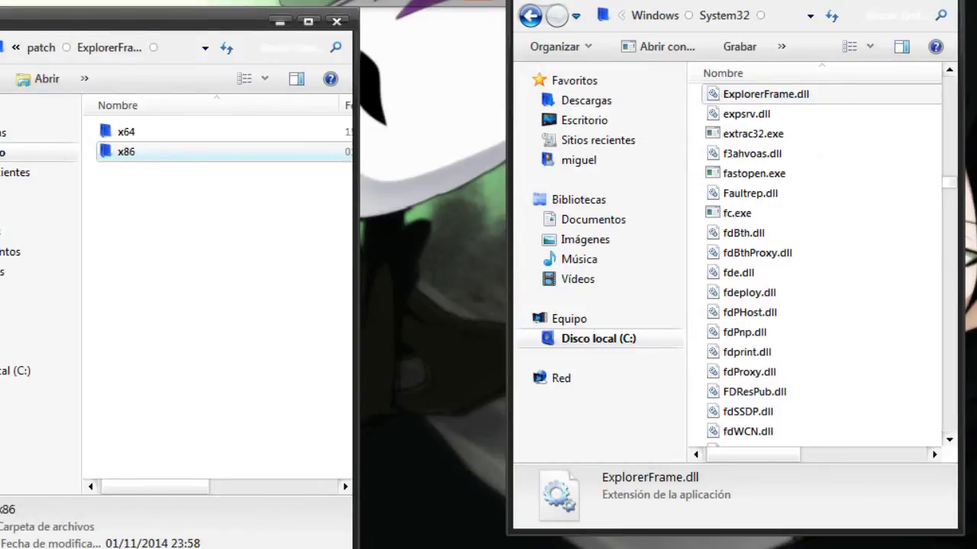
pyautogui.press('BackSpace')
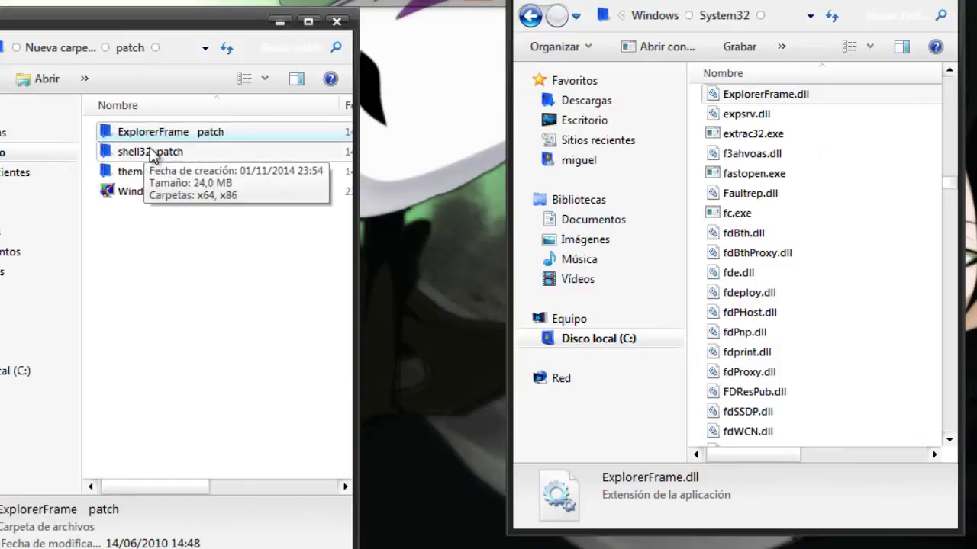
pyautogui.click(151, 153)
pyautogui.doubleClick(153, 153)
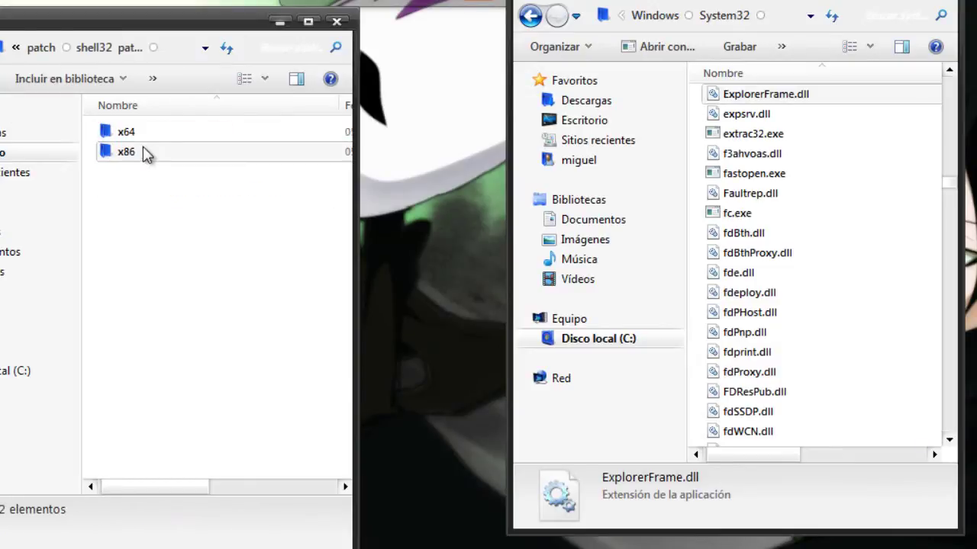
pyautogui.doubleClick(135, 155)
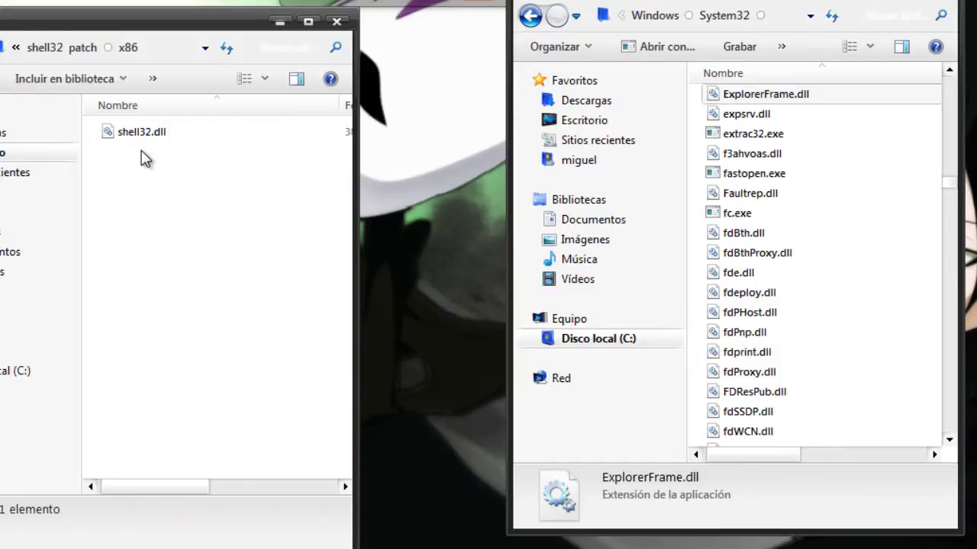
pyautogui.click(156, 137)
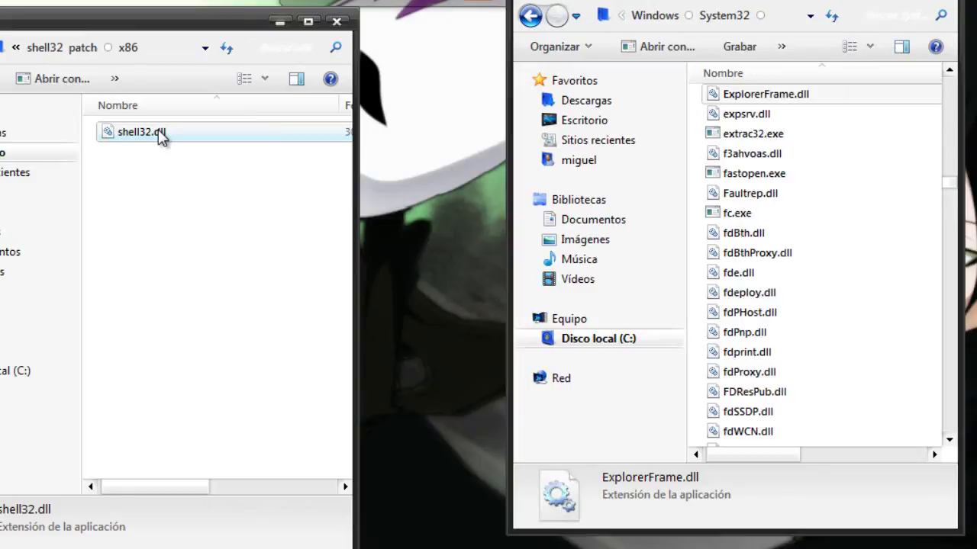
pyautogui.moveTo(160, 136); pyautogui.dragTo(863, 212)
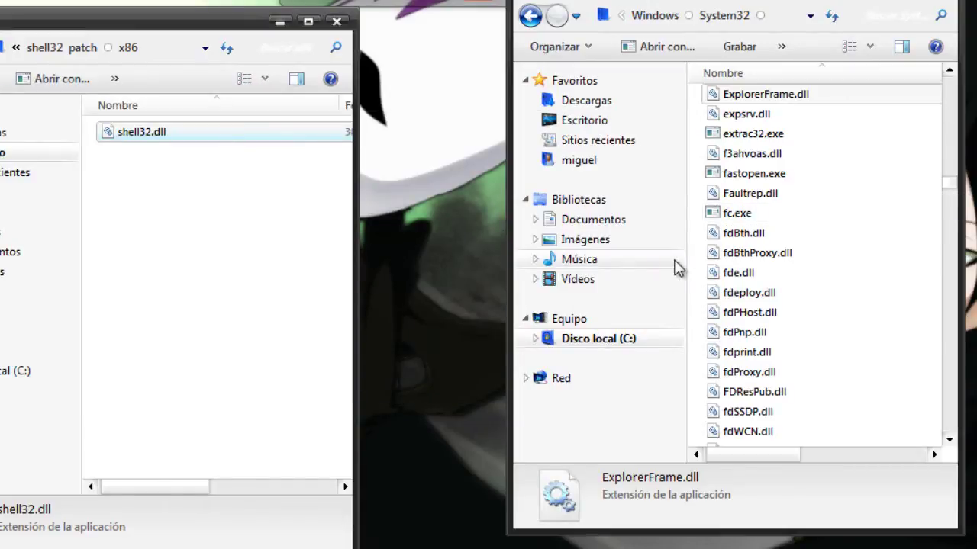
pyautogui.click(759, 254)
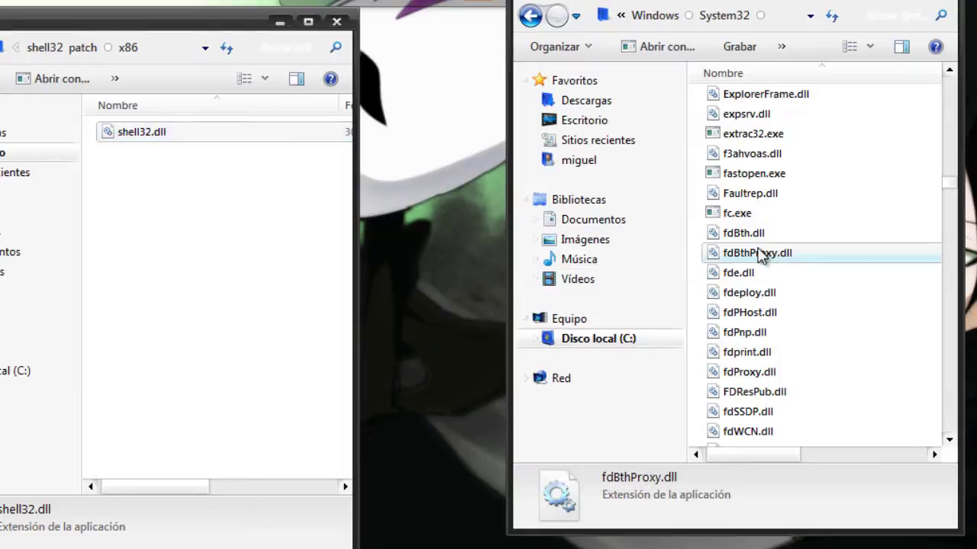
# Search the System32 folder for "shell32" and open the properties of shell32.dll located directly in C:\Windows\System32
pyautogui.click(910, 15)
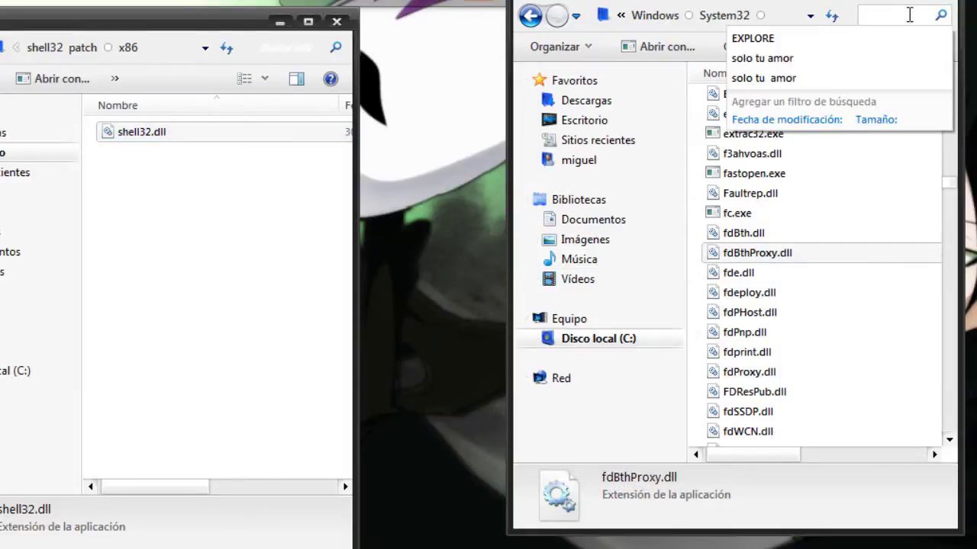
pyautogui.write('SHE')
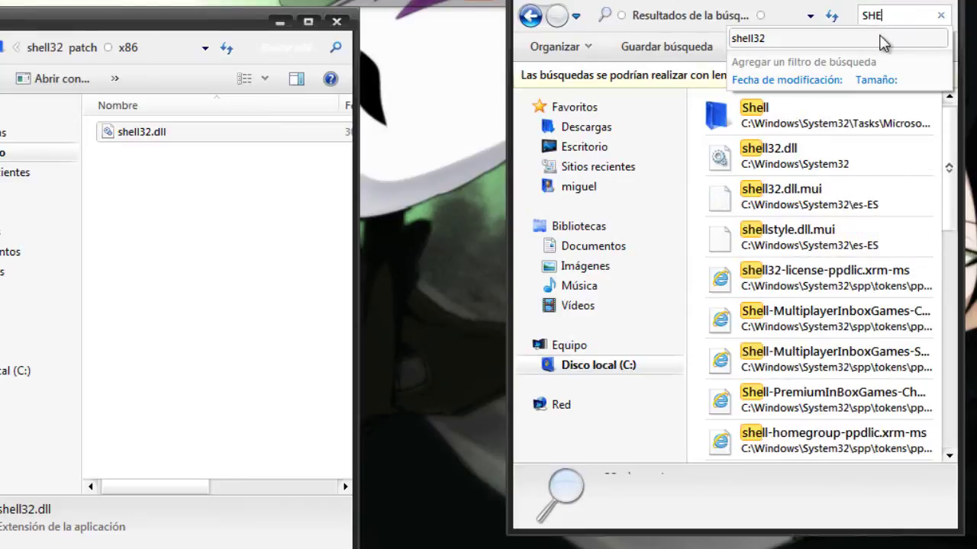
pyautogui.click(881, 40)
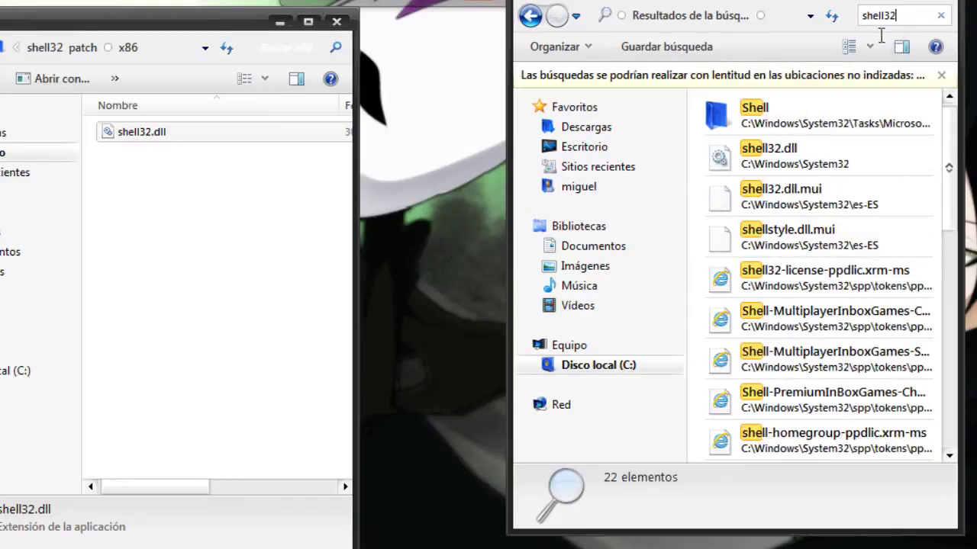
pyautogui.click(807, 122)
pyautogui.rightClick(807, 122)
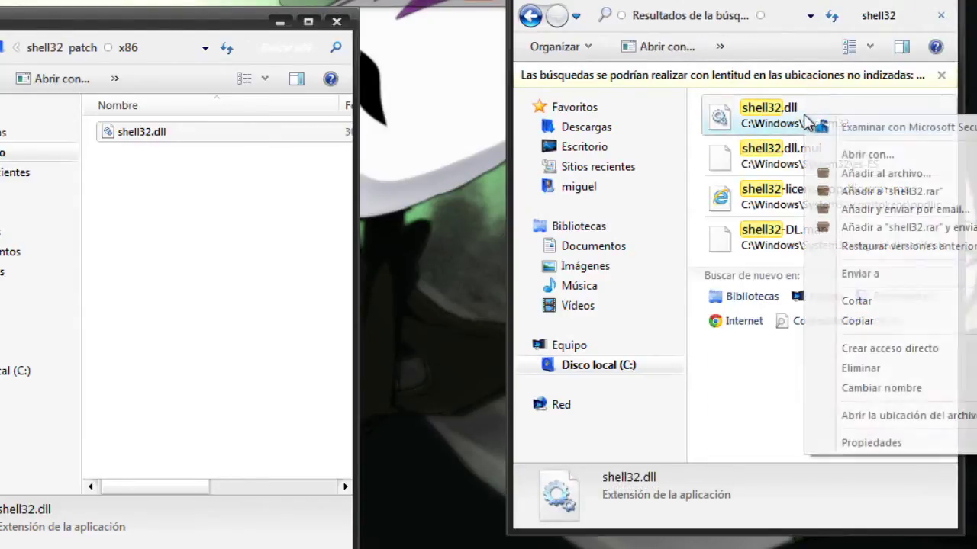
pyautogui.click(867, 445)
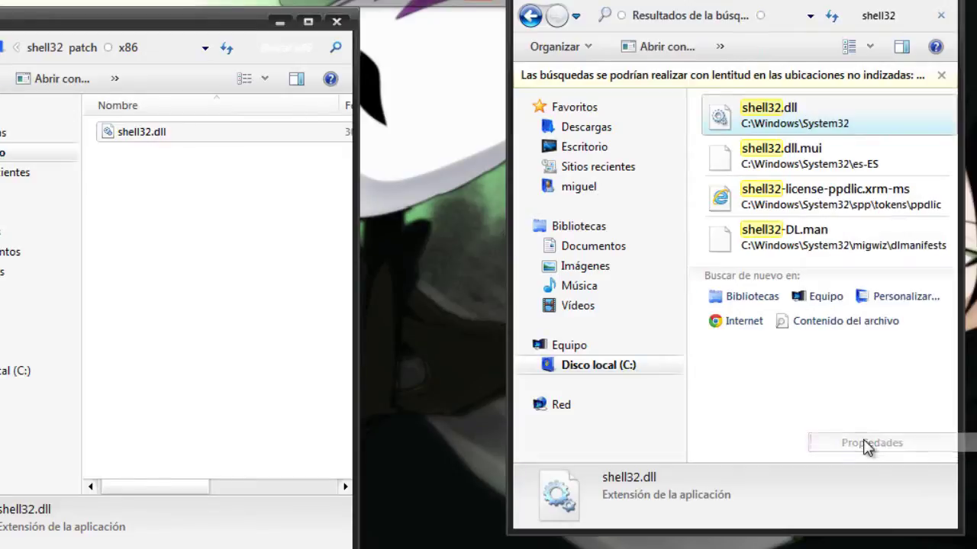
# View the Administradores permissions in the security properties of System32's shell32.dll and open its advanced security settings
pyautogui.click(920, 162)
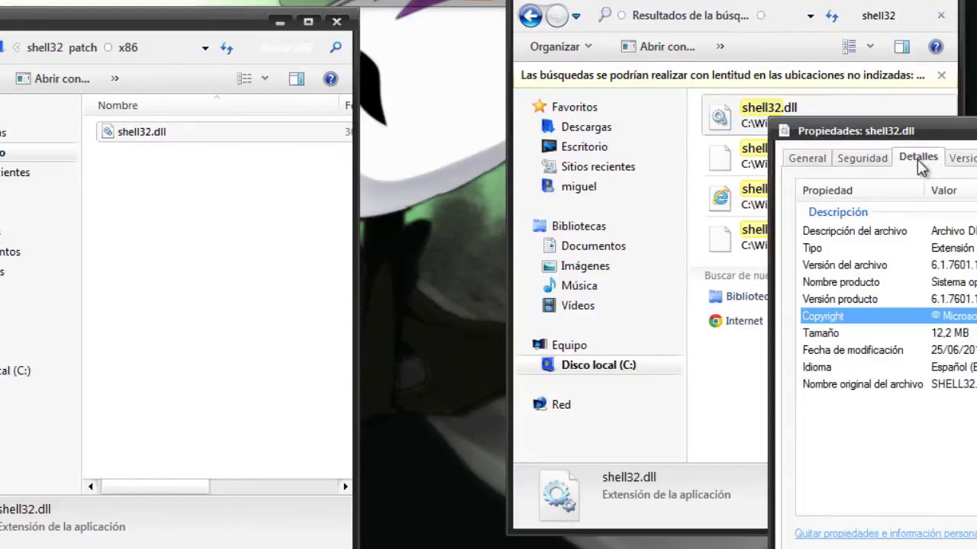
pyautogui.click(860, 158)
pyautogui.moveTo(953, 134); pyautogui.dragTo(551, 104)
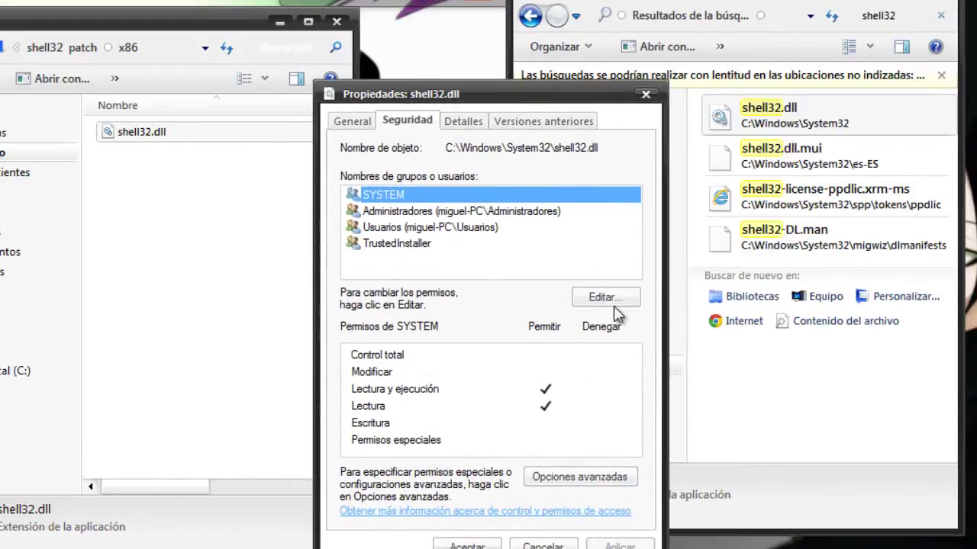
pyautogui.click(538, 216)
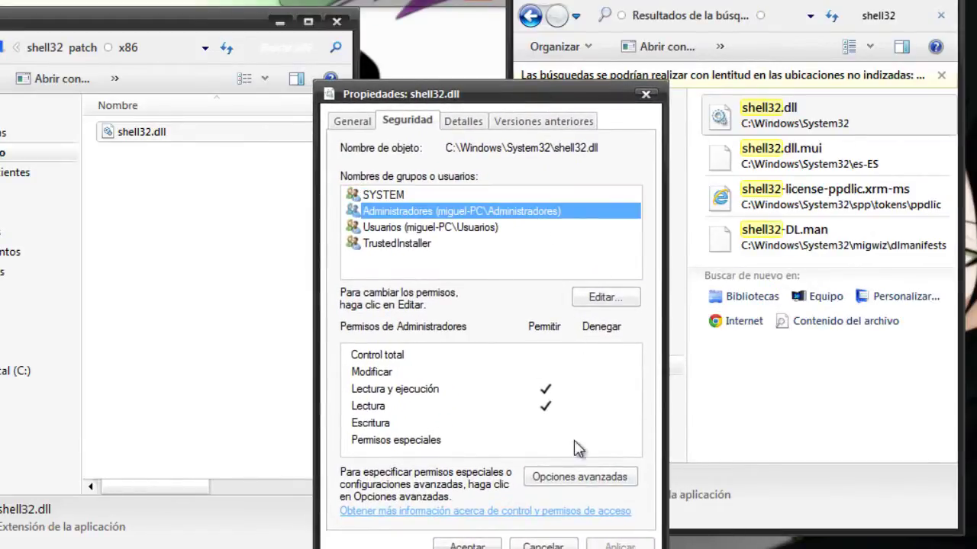
pyautogui.click(580, 480)
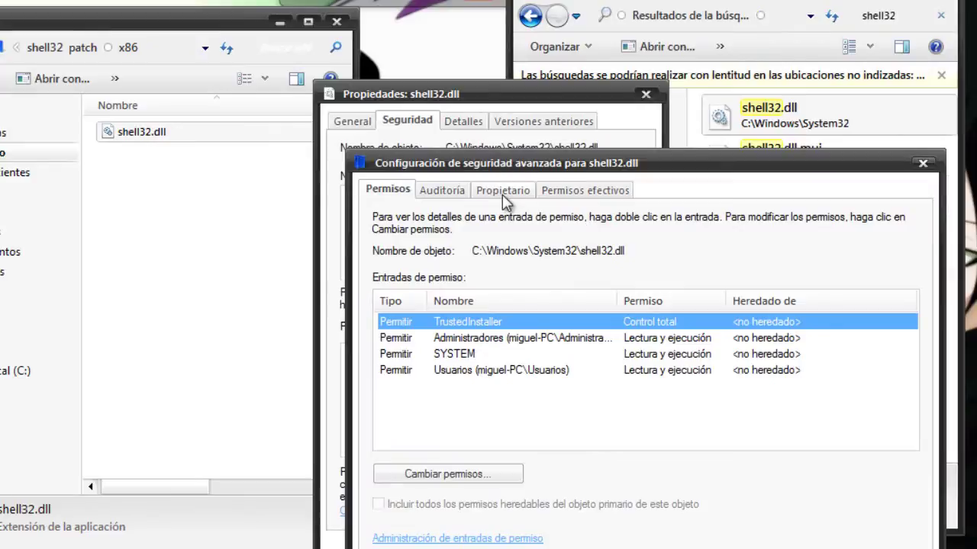
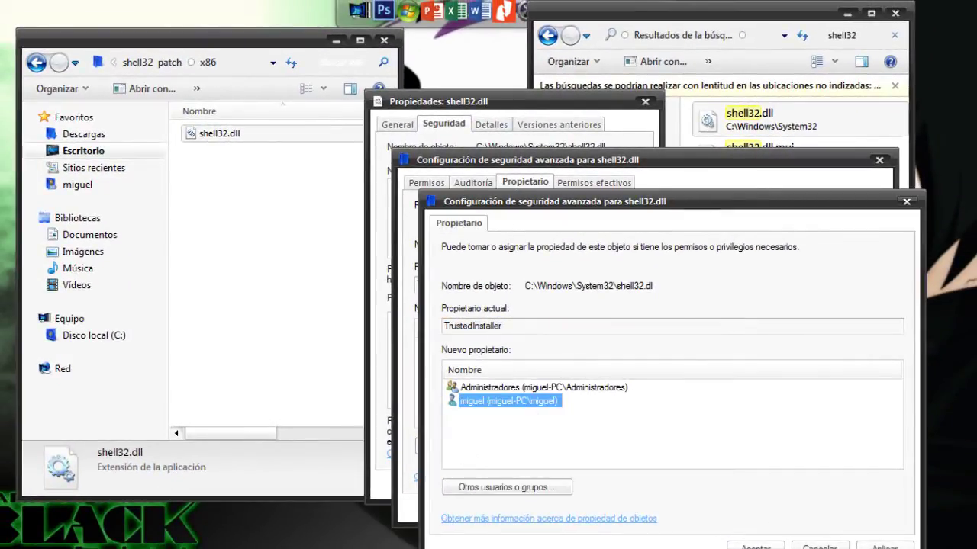
# Assign ownership of System32's shell32.dll to the current user account and accept the advanced security settings
pyautogui.click(645, 345)
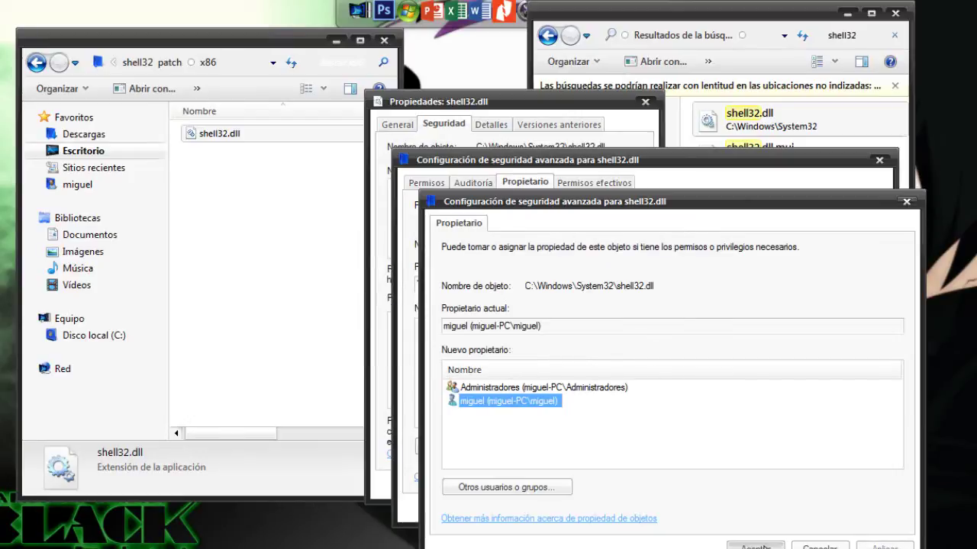
pyautogui.click(762, 547)
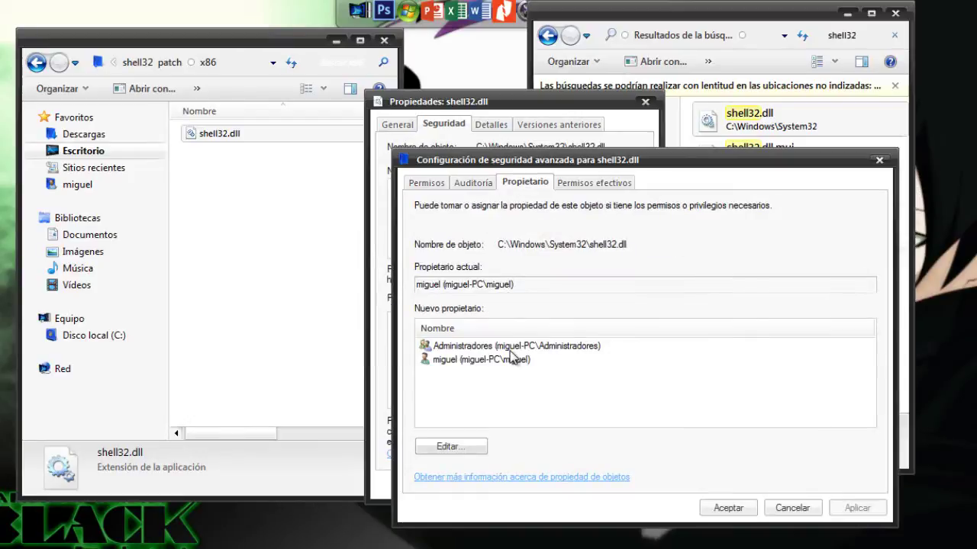
pyautogui.click(740, 511)
# Grant Control total on System32's shell32.dll to SYSTEM, Administradores and Usuarios, and accept the change to system folder permissions
pyautogui.click(500, 188)
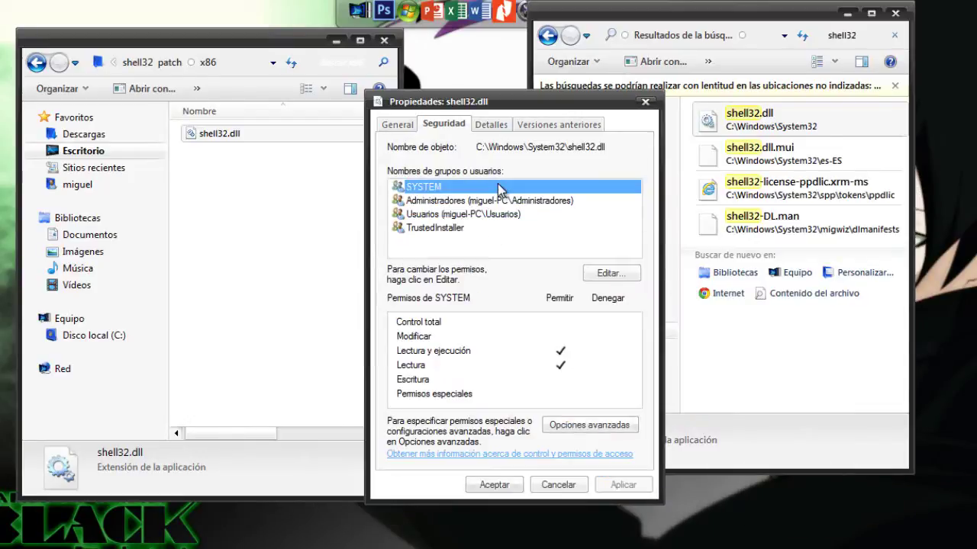
pyautogui.click(608, 274)
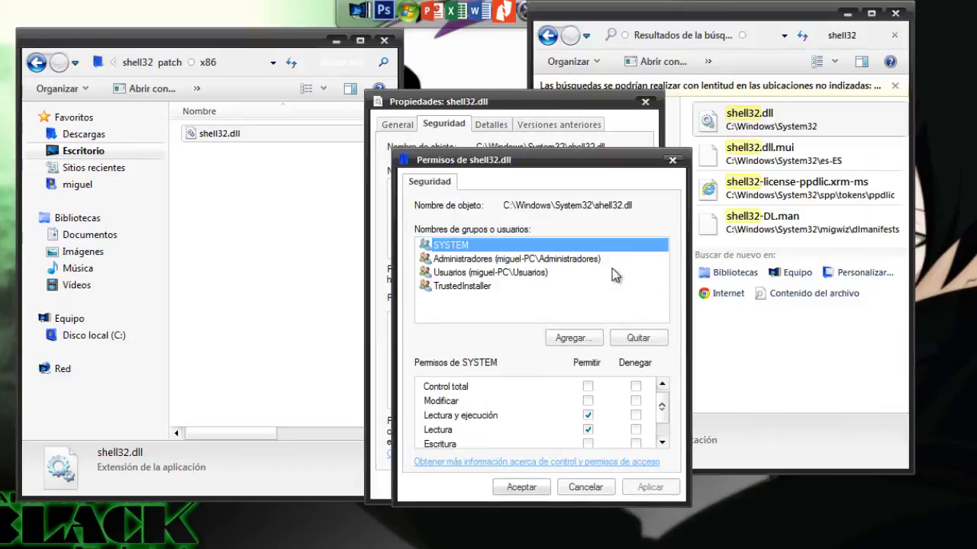
pyautogui.click(587, 388)
pyautogui.click(553, 261)
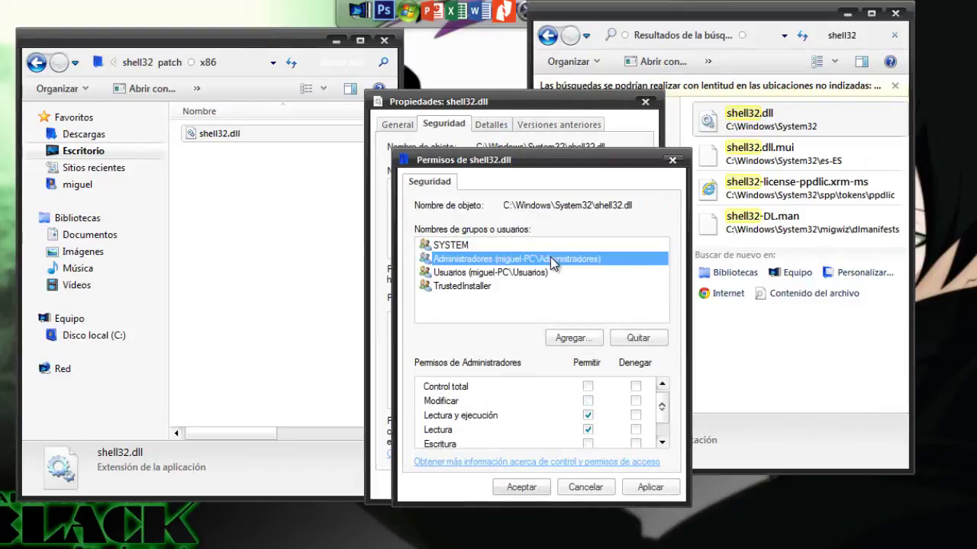
pyautogui.click(511, 273)
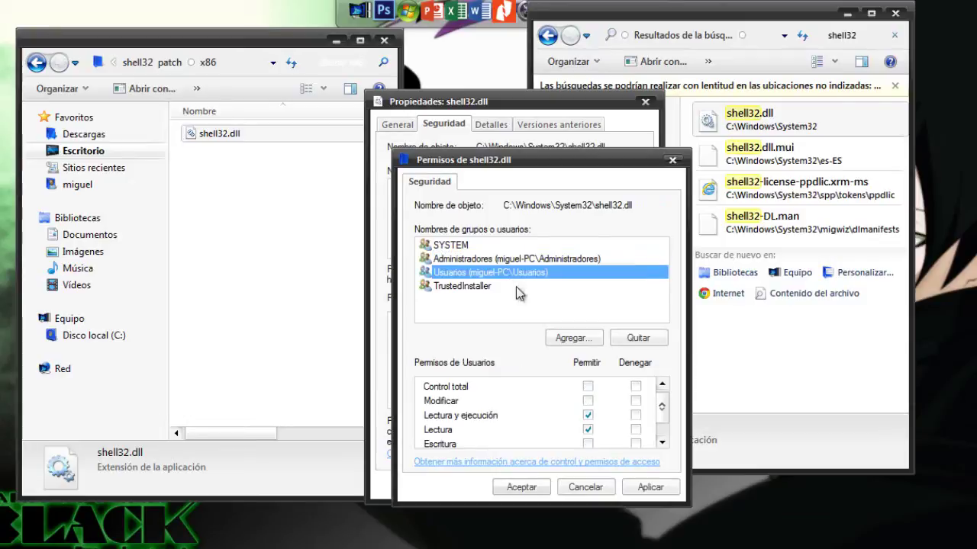
pyautogui.click(587, 387)
pyautogui.click(508, 288)
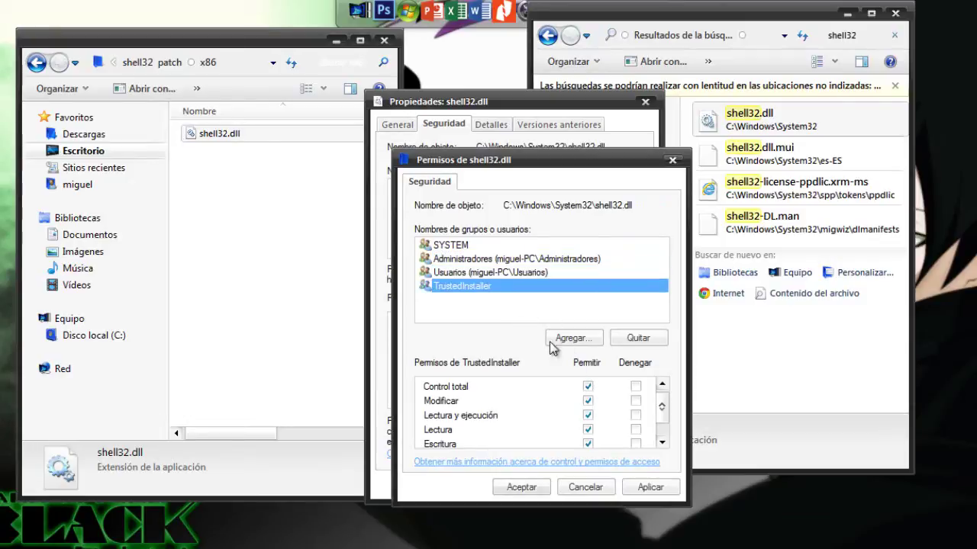
pyautogui.click(647, 487)
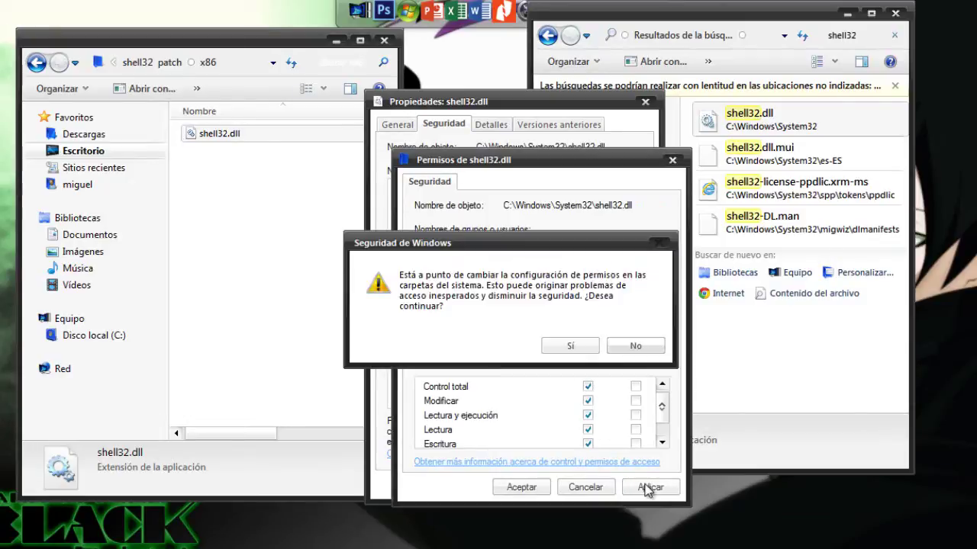
pyautogui.click(573, 348)
pyautogui.click(519, 487)
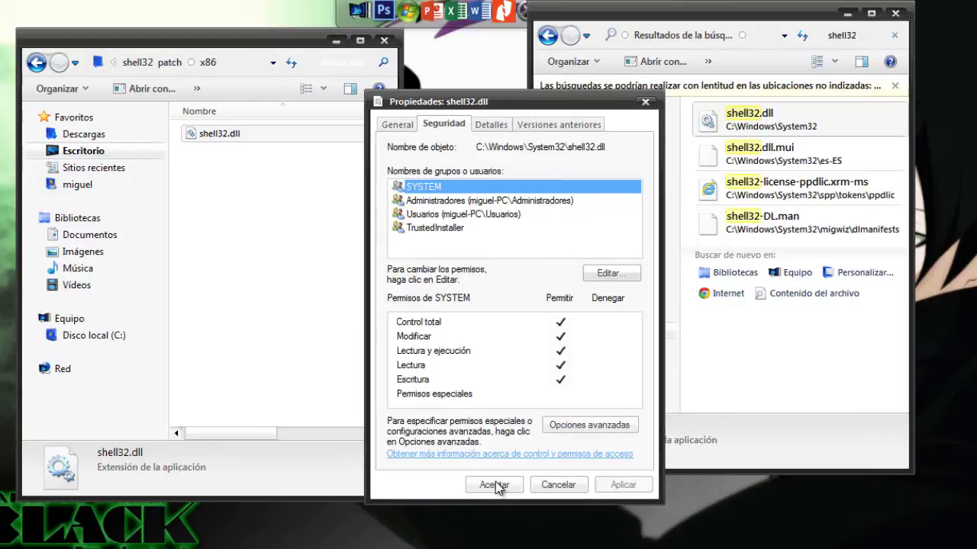
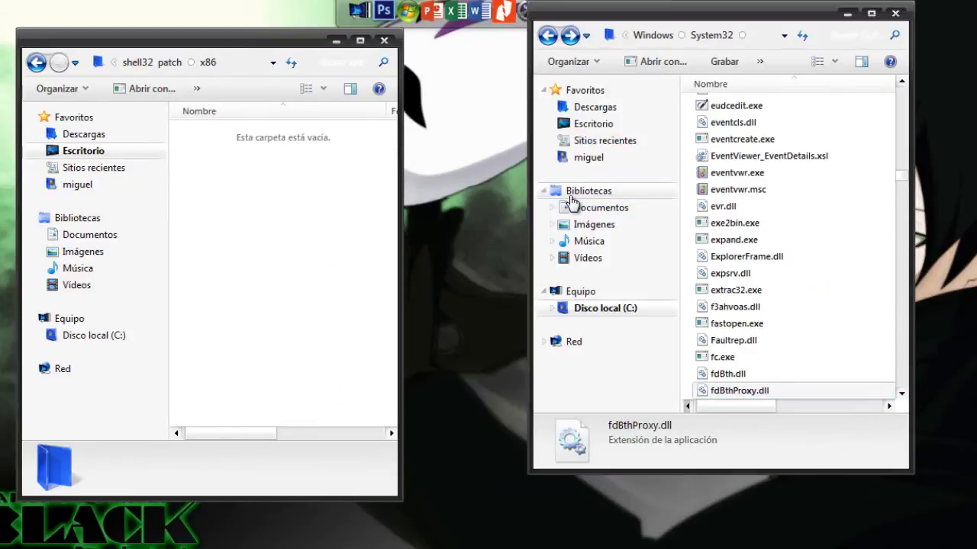
# Return from the shell32 x86 folder to the main patch folder
pyautogui.click(35, 63)
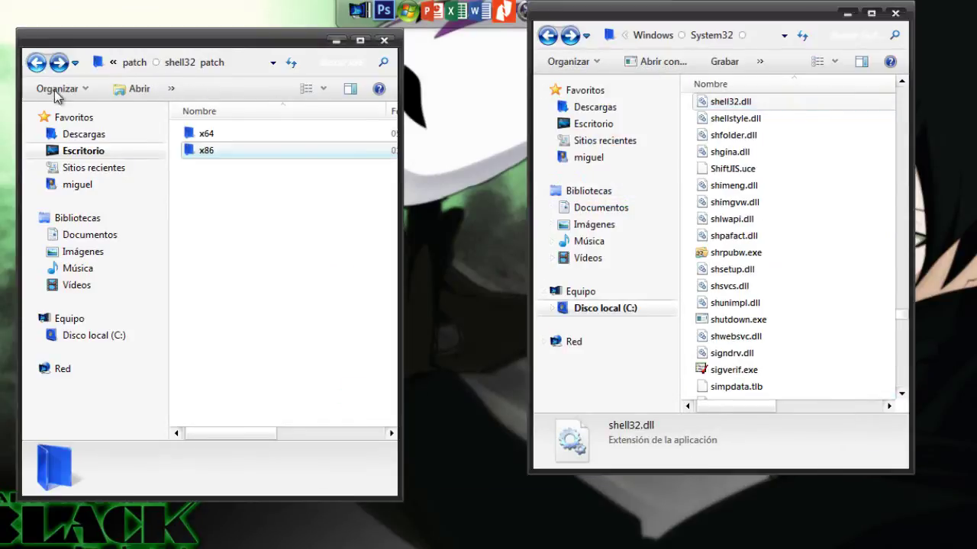
pyautogui.click(37, 63)
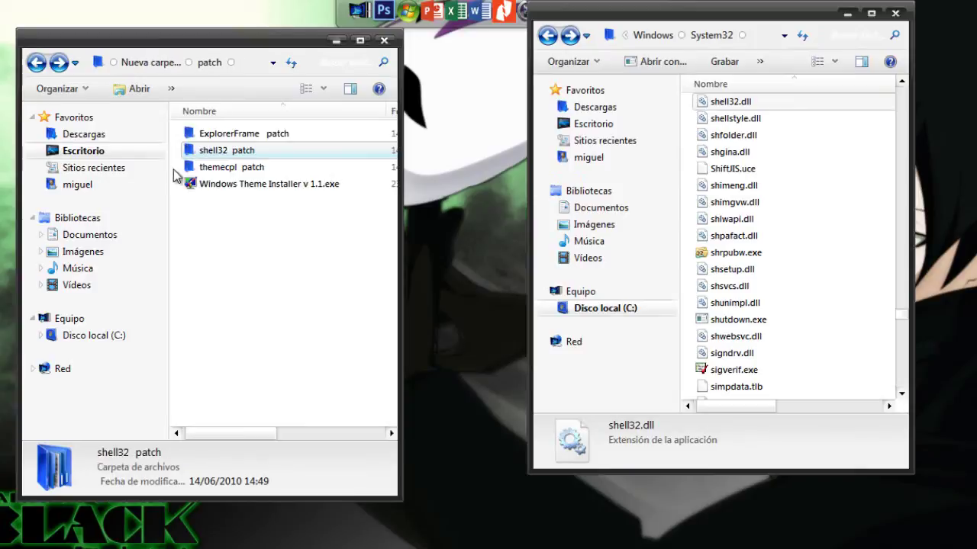
pyautogui.doubleClick(217, 165)
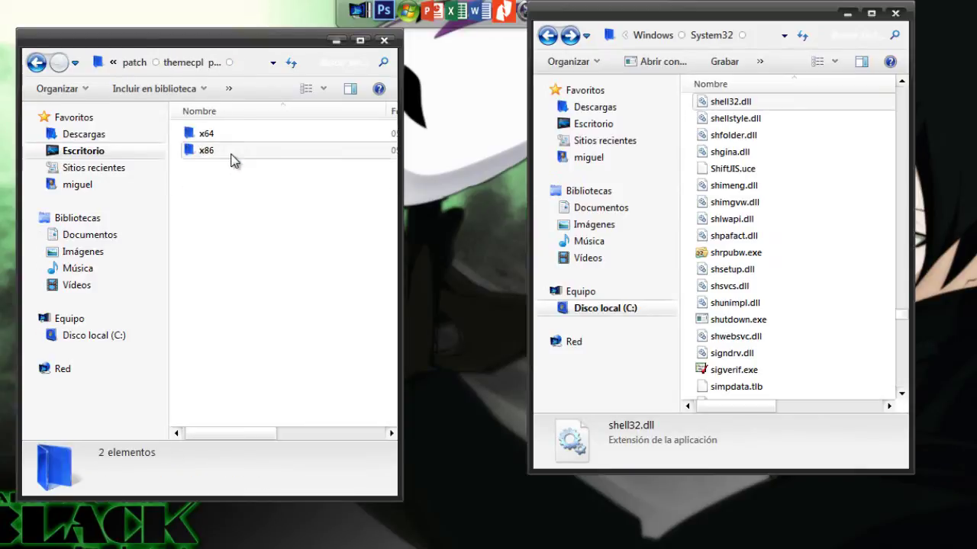
pyautogui.doubleClick(229, 151)
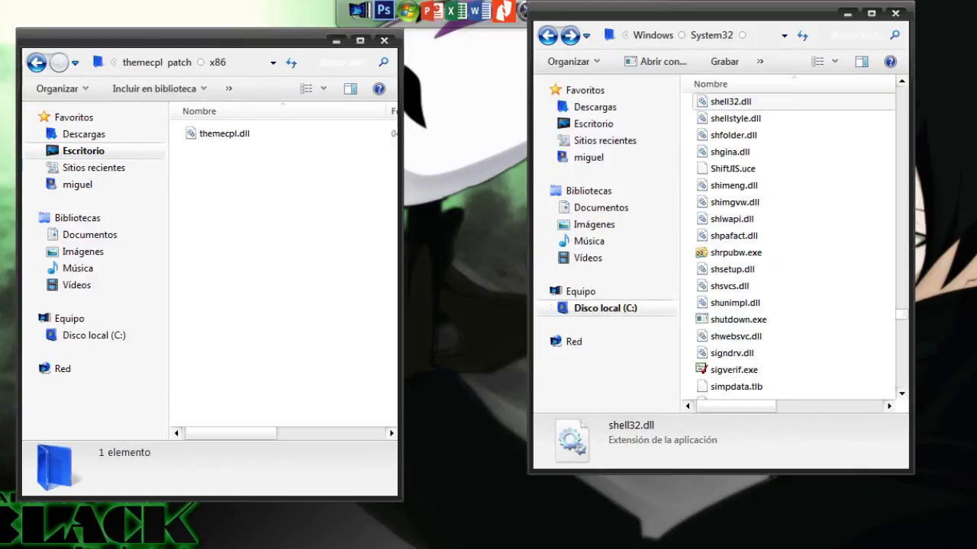
pyautogui.click(954, 548)
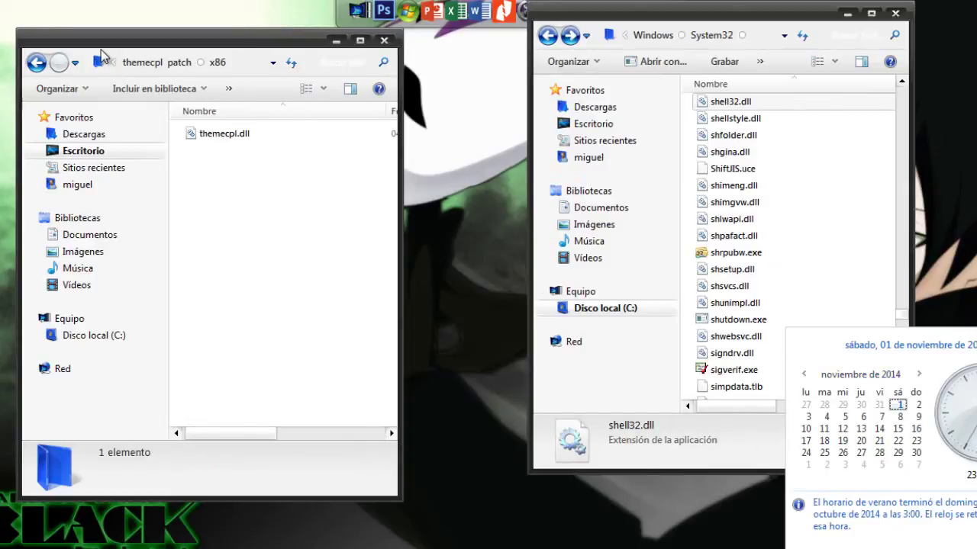
pyautogui.click(36, 62)
pyautogui.click(36, 62)
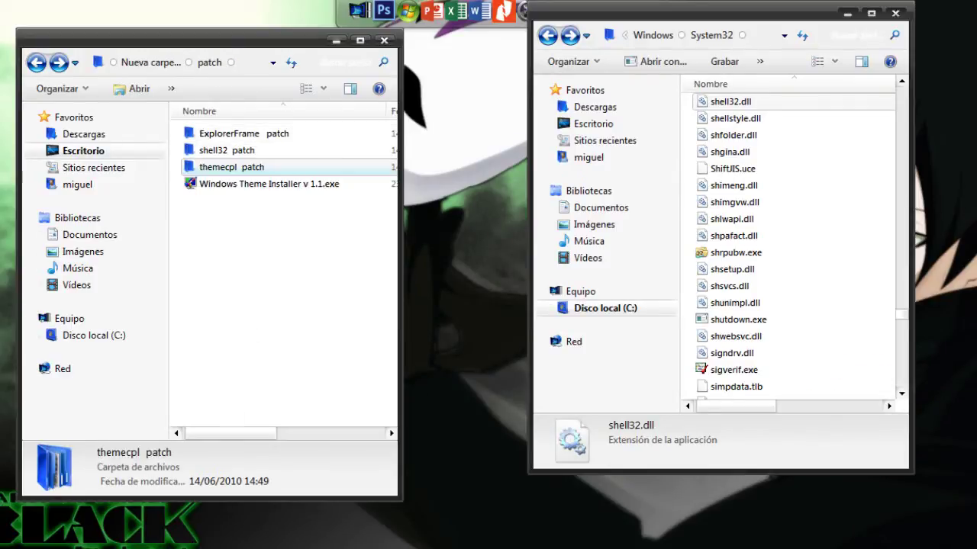
pyautogui.press('super')
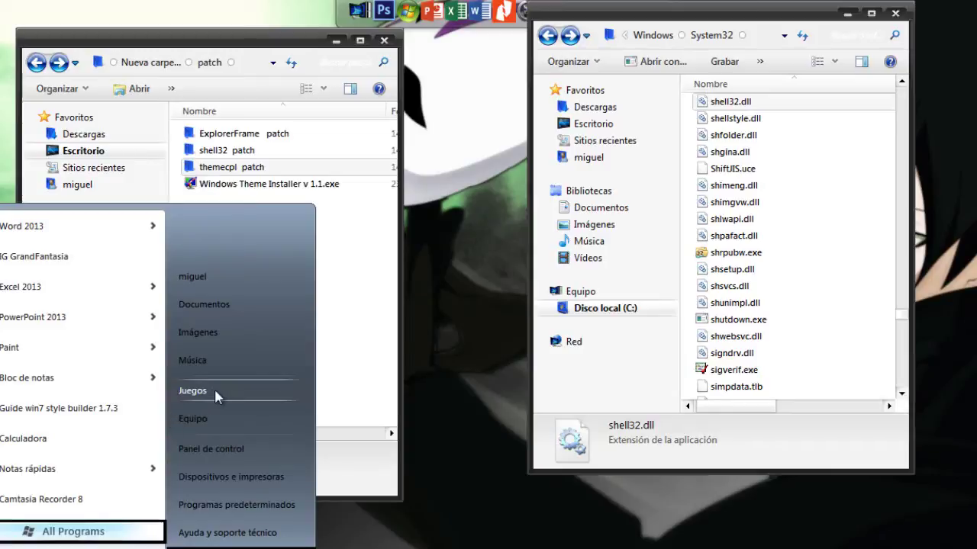
pyautogui.click(210, 416)
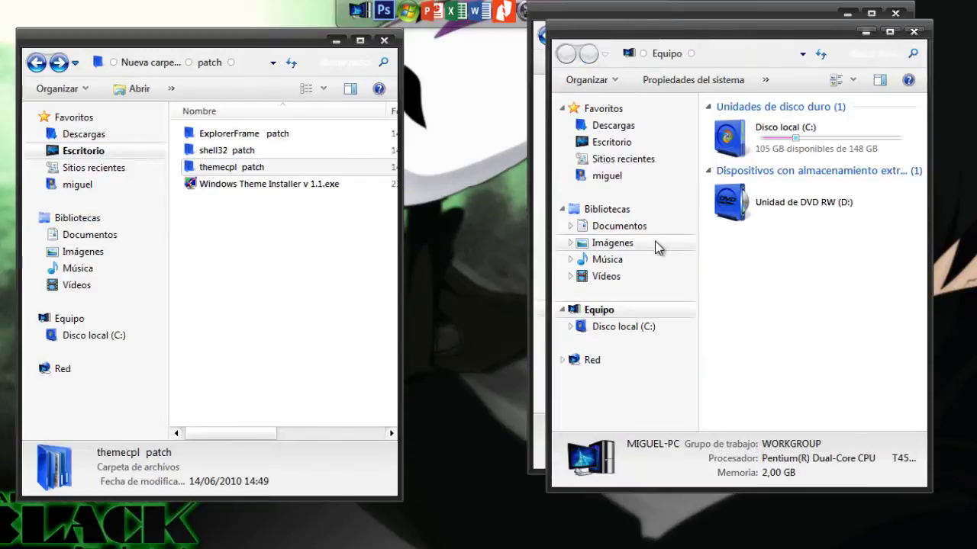
pyautogui.click(914, 31)
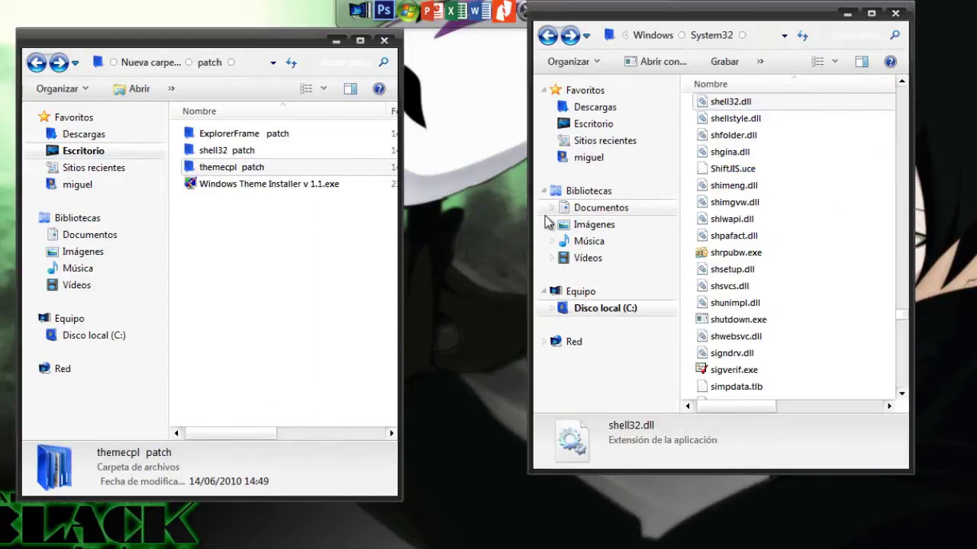
# Open the desktop's Personalización settings, look through the installed themes, and minimize the window
pyautogui.rightClick(466, 243)
pyautogui.click(510, 420)
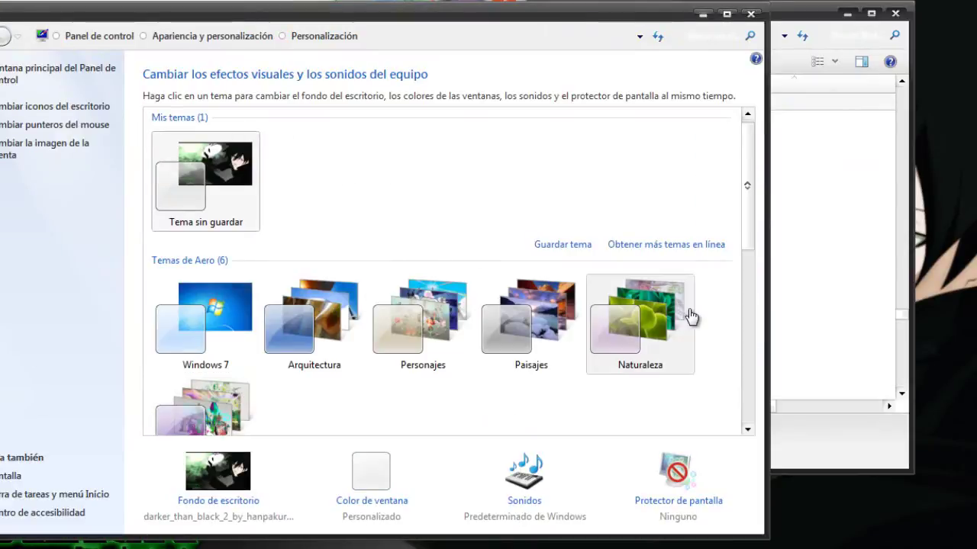
pyautogui.moveTo(747, 208); pyautogui.dragTo(753, 290)
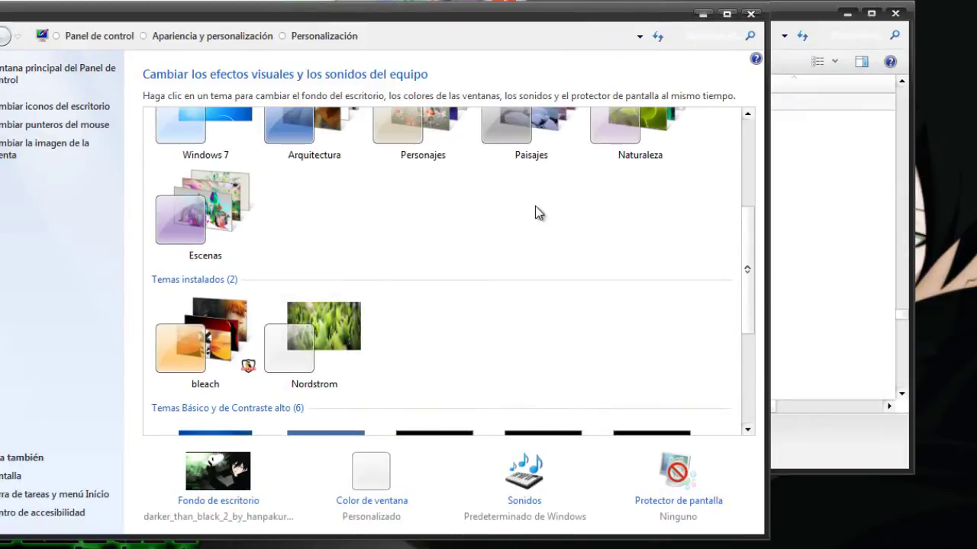
pyautogui.click(703, 15)
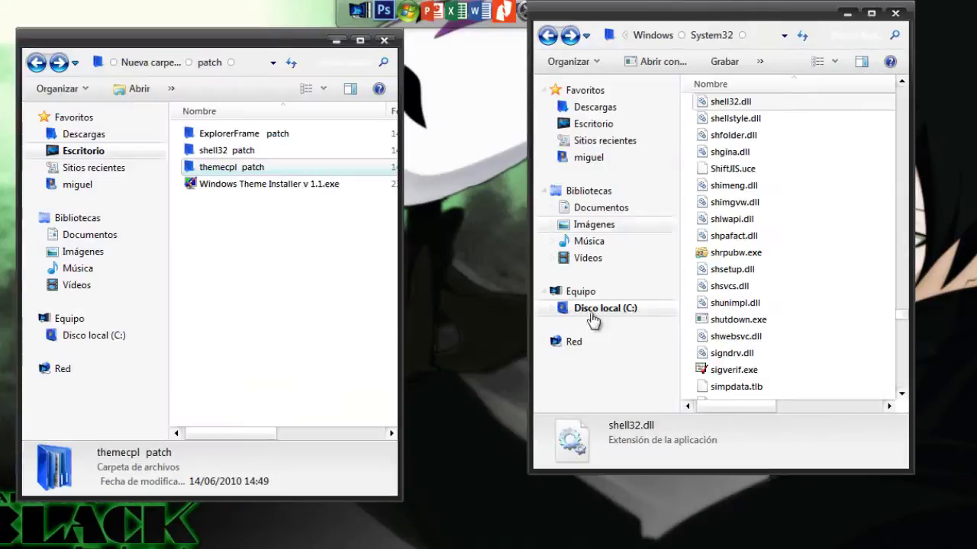
# Open the x86 folder inside the themecpl patch folder and select the patched themecpl.dll
pyautogui.doubleClick(241, 168)
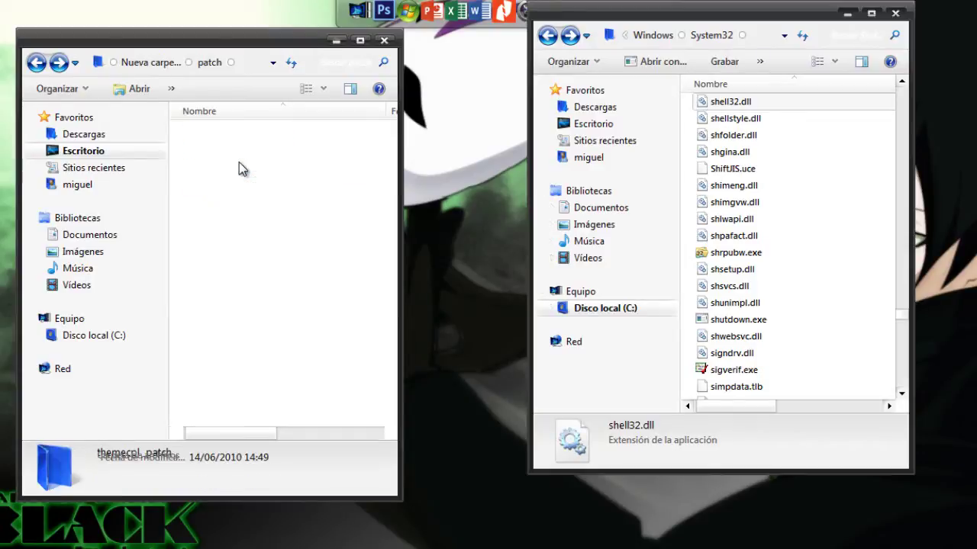
pyautogui.doubleClick(234, 151)
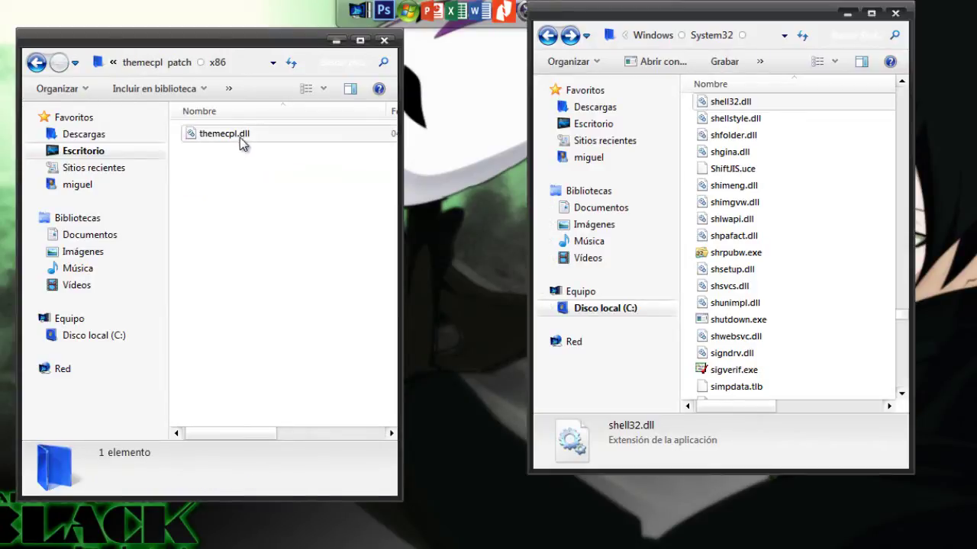
pyautogui.click(244, 136)
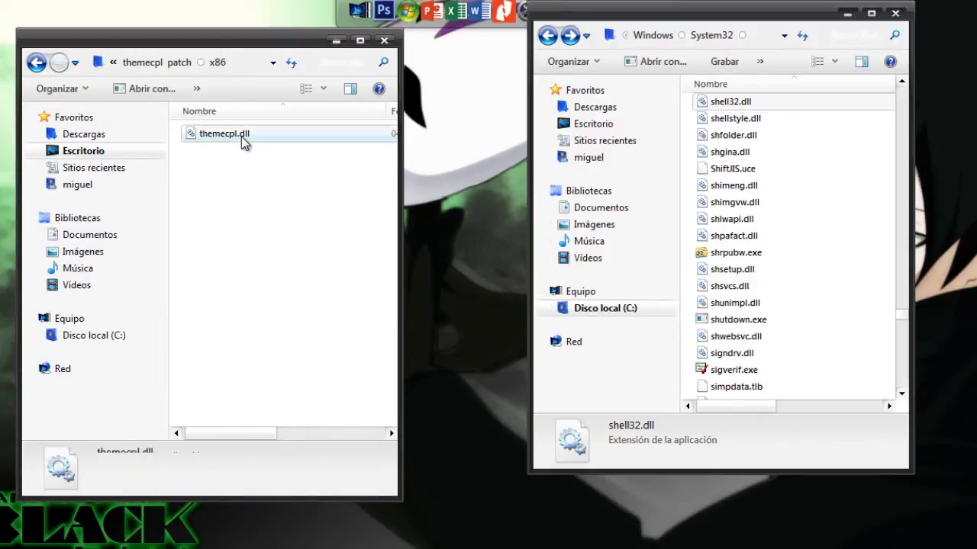
# Search the System32 folder for "THEMECPL" and open the properties of themecpl.dll located directly in C:\Windows\System32
pyautogui.click(848, 36)
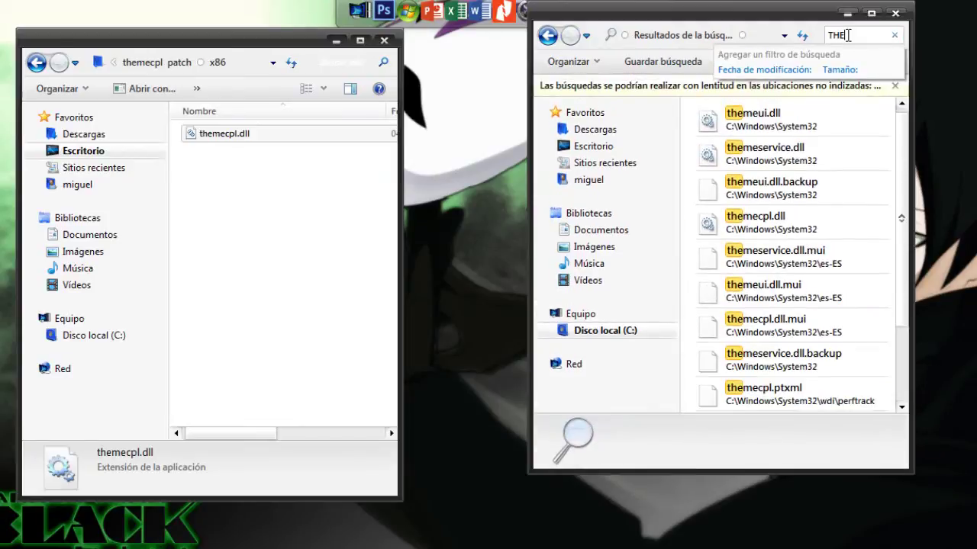
pyautogui.write('THEM')
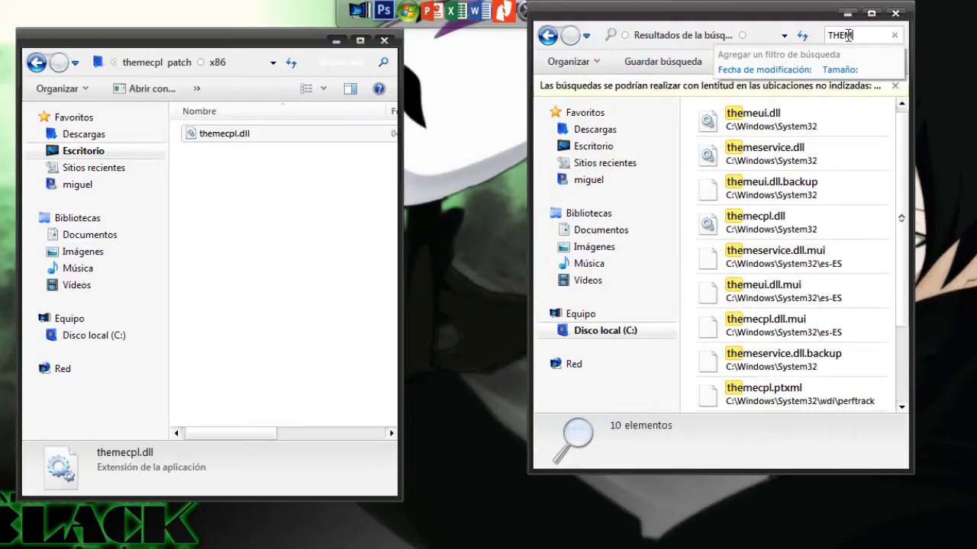
pyautogui.write('E')
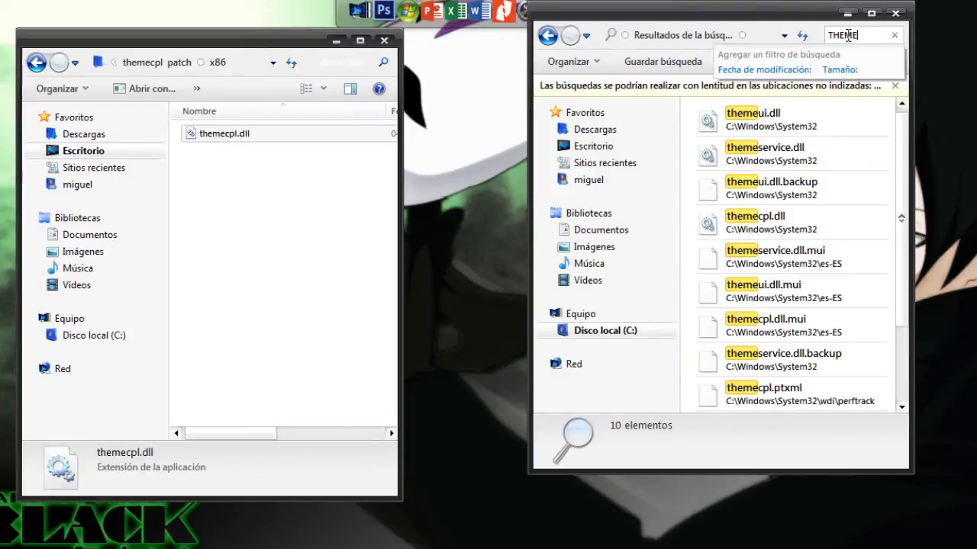
pyautogui.write('CPL')
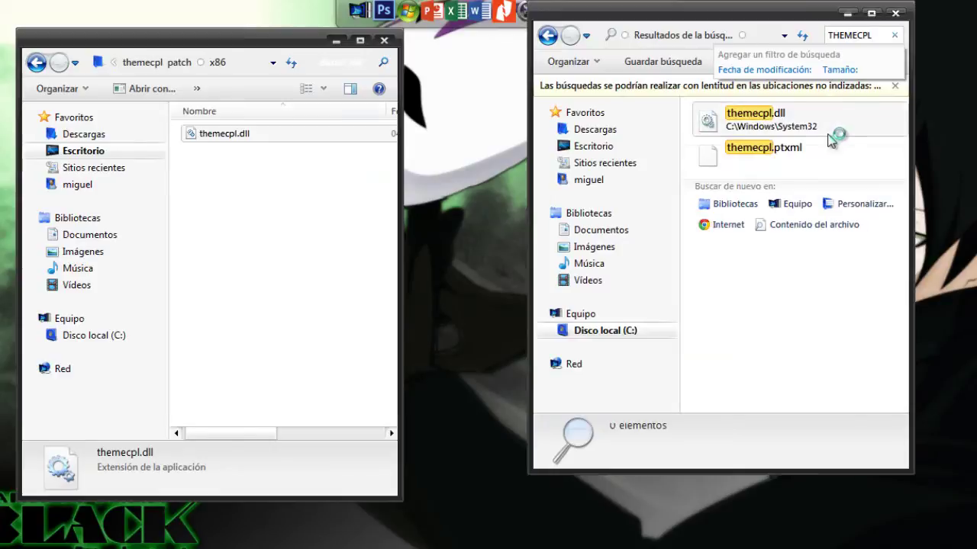
pyautogui.click(832, 133)
pyautogui.rightClick(832, 134)
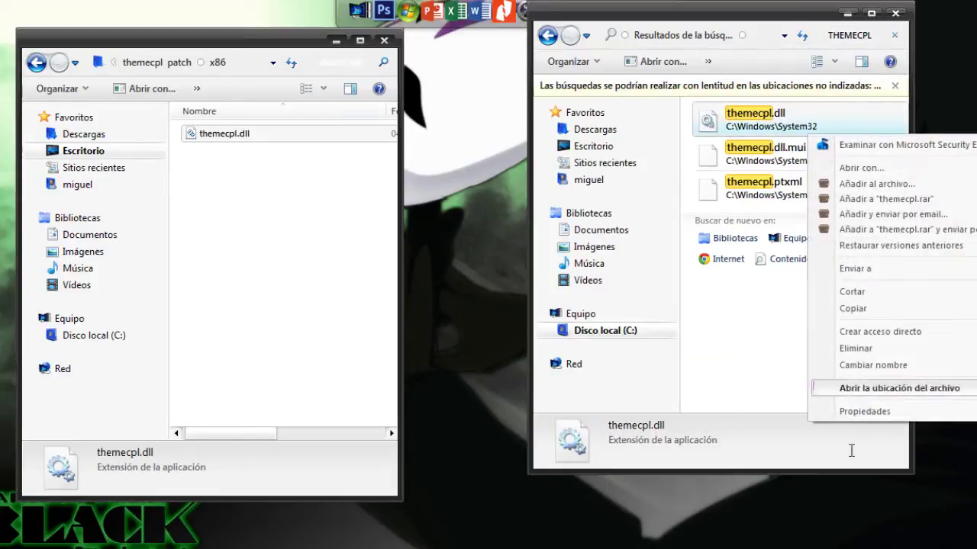
pyautogui.click(884, 410)
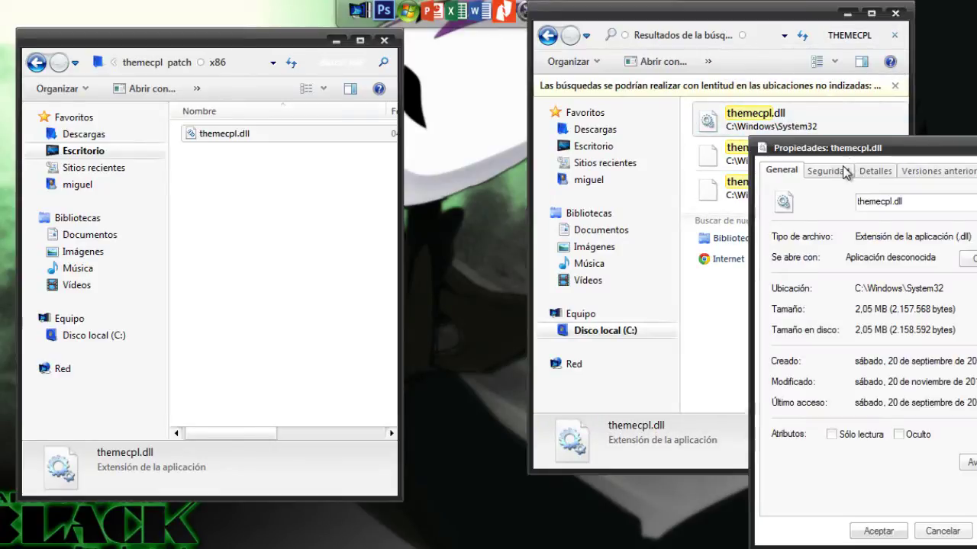
# Try to allow Control total for the Administradores group in the security permissions of themecpl.dll
pyautogui.click(841, 174)
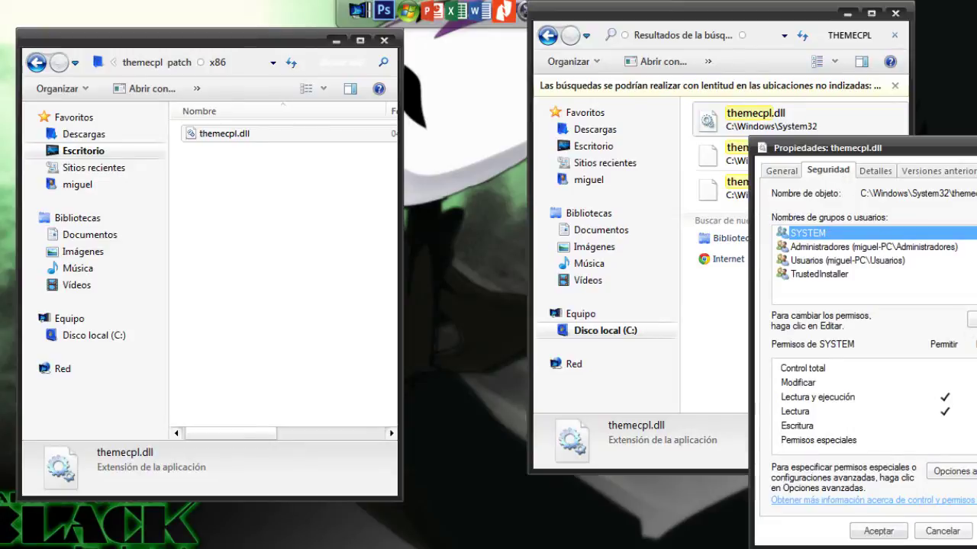
pyautogui.click(922, 248)
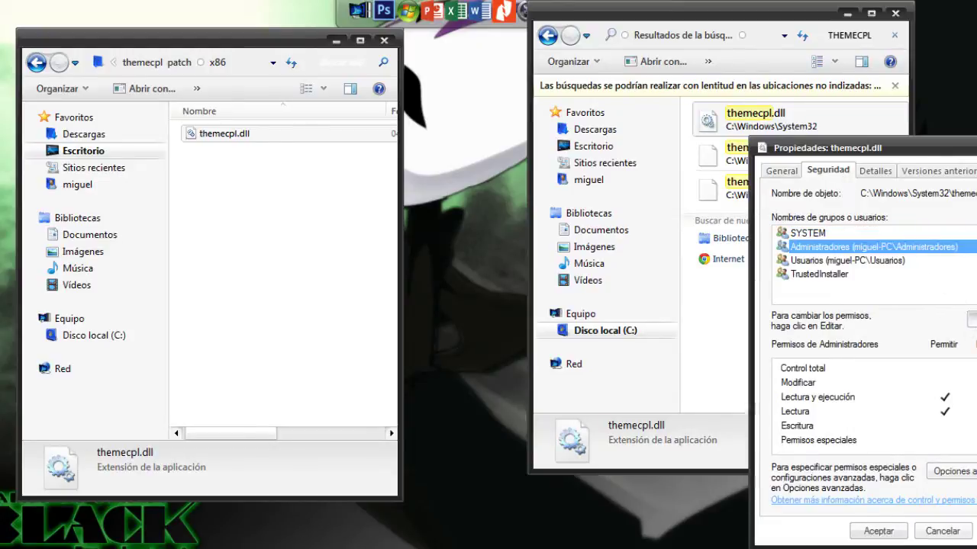
pyautogui.click(972, 319)
pyautogui.click(857, 305)
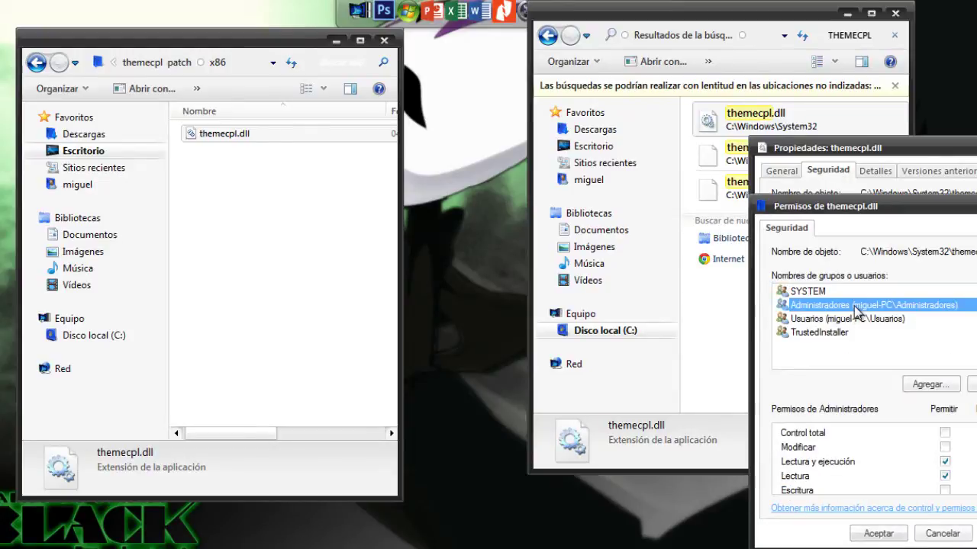
pyautogui.click(945, 432)
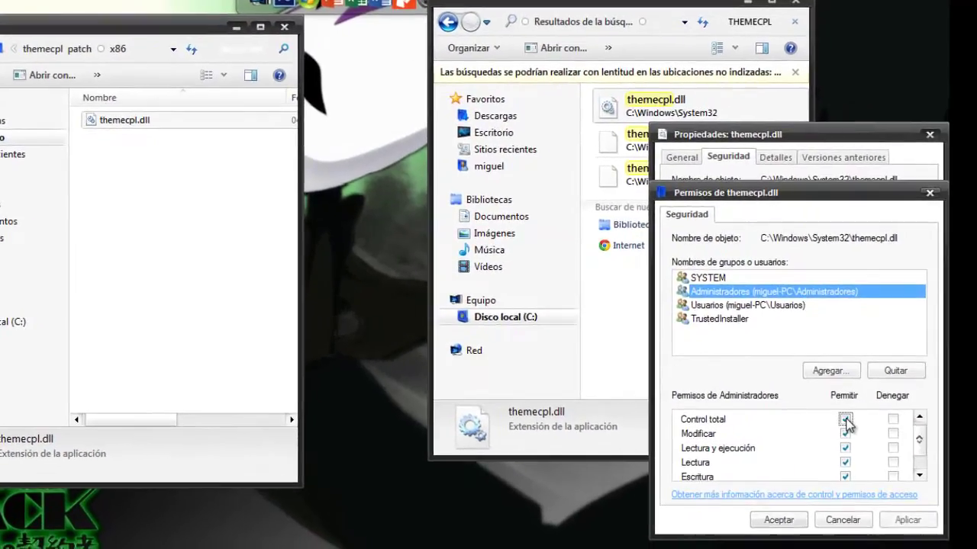
# Try to apply the edited permissions of themecpl.dll with Control total also allowed for SYSTEM, and close the file's properties
pyautogui.click(799, 306)
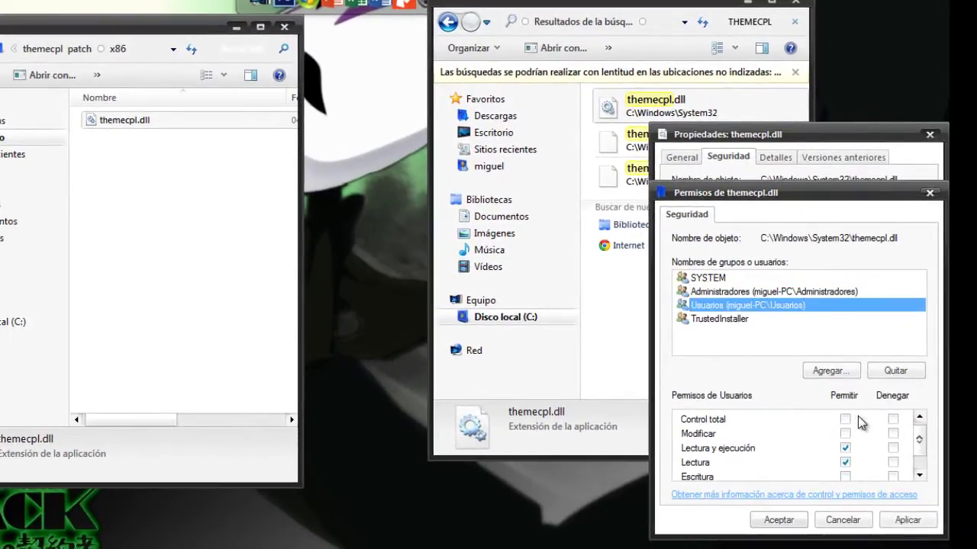
pyautogui.click(758, 320)
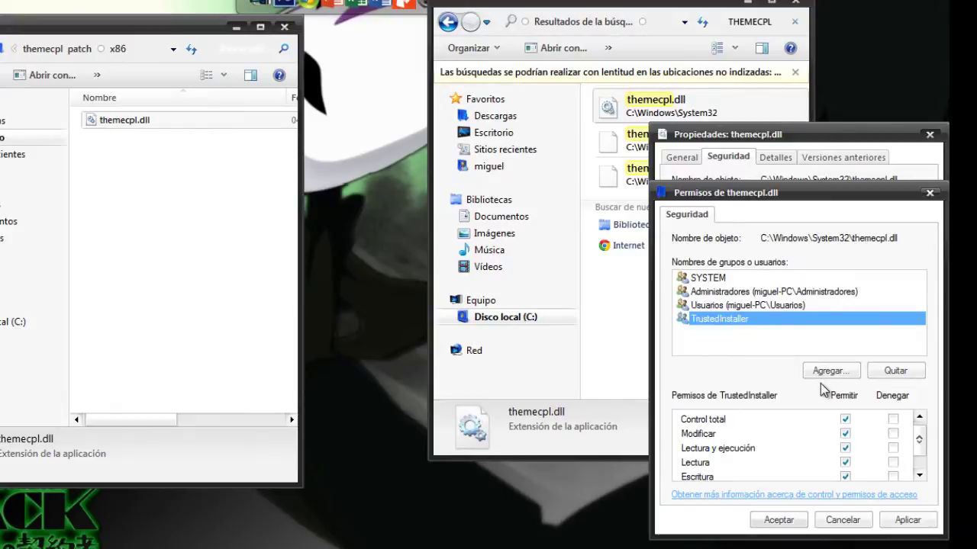
pyautogui.click(754, 277)
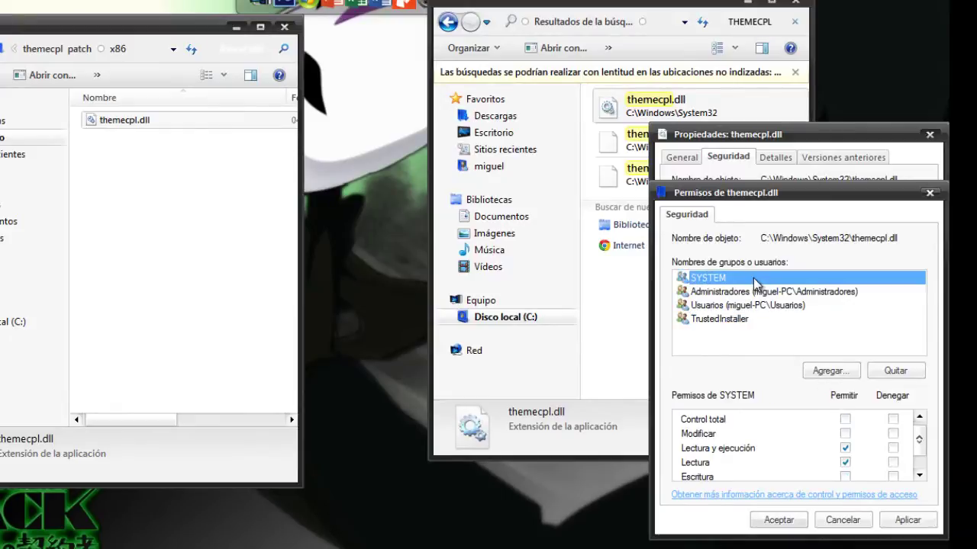
pyautogui.click(845, 420)
pyautogui.click(907, 520)
pyautogui.click(469, 333)
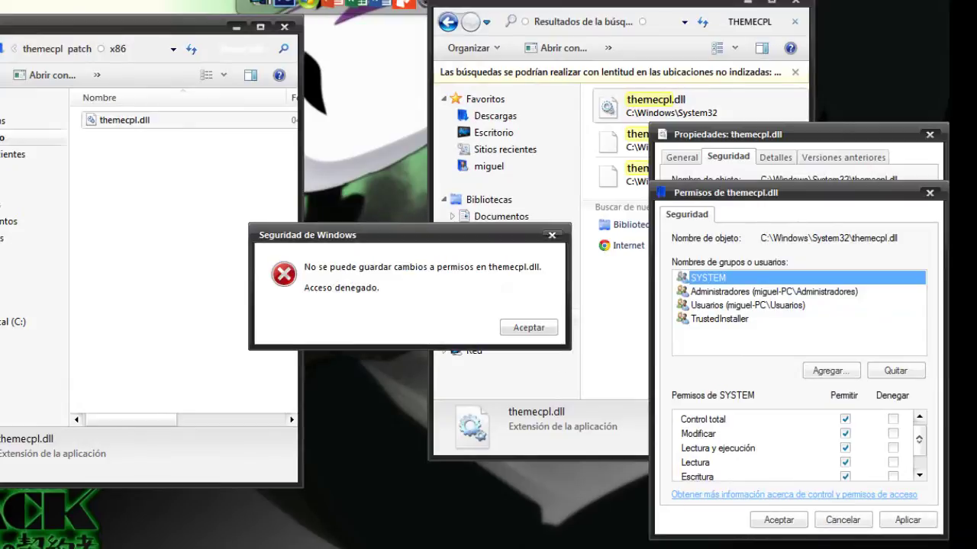
pyautogui.click(528, 327)
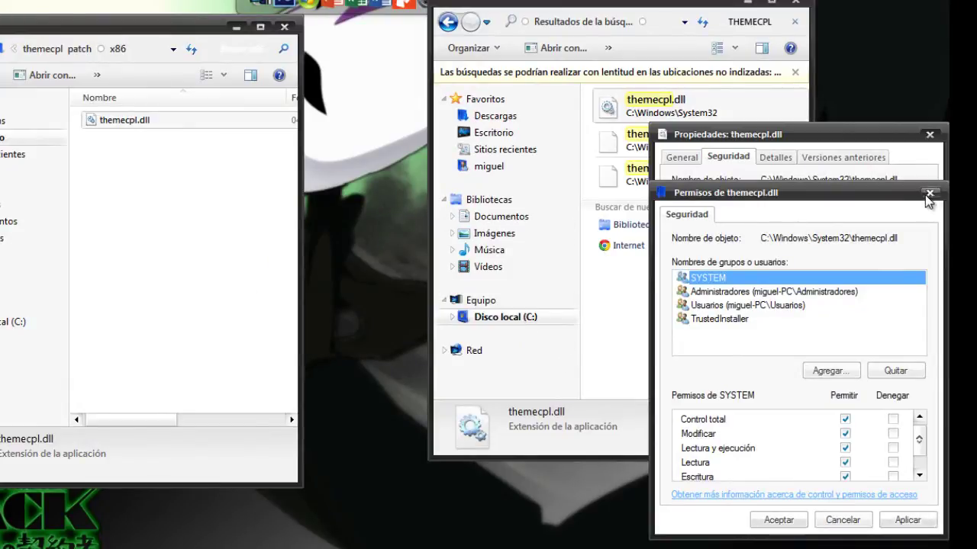
pyautogui.click(930, 193)
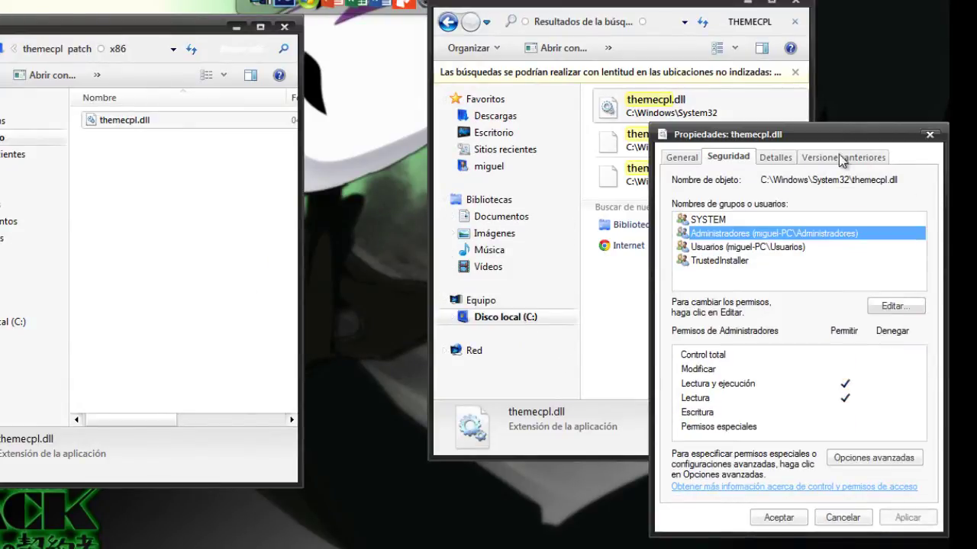
pyautogui.click(929, 134)
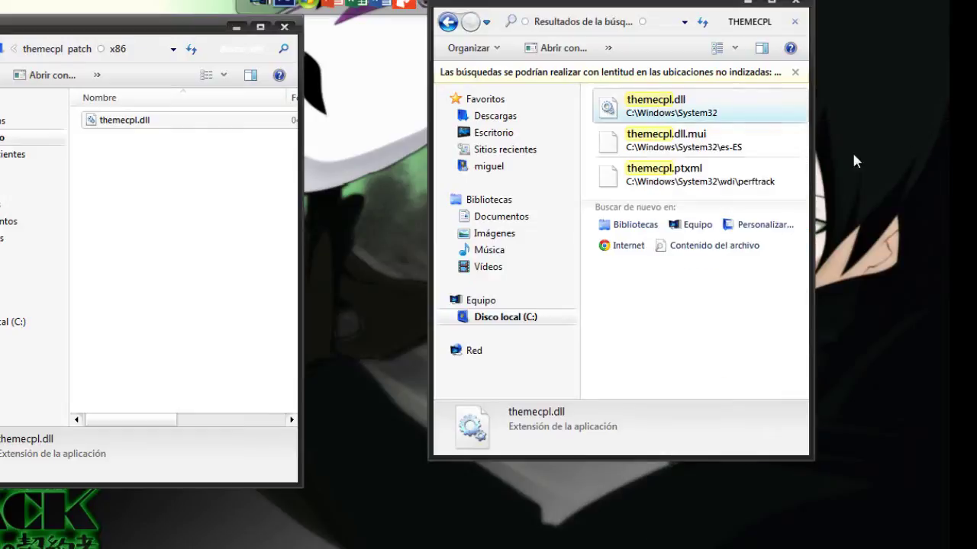
# Reopen the properties of System32's themecpl.dll and make the personal user account its owner in the advanced security settings
pyautogui.rightClick(661, 113)
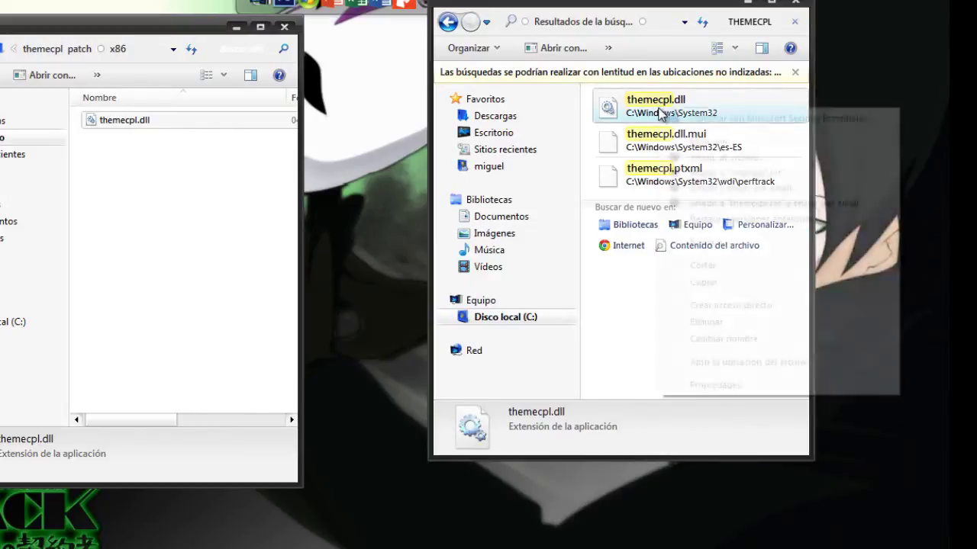
pyautogui.click(725, 387)
pyautogui.click(747, 149)
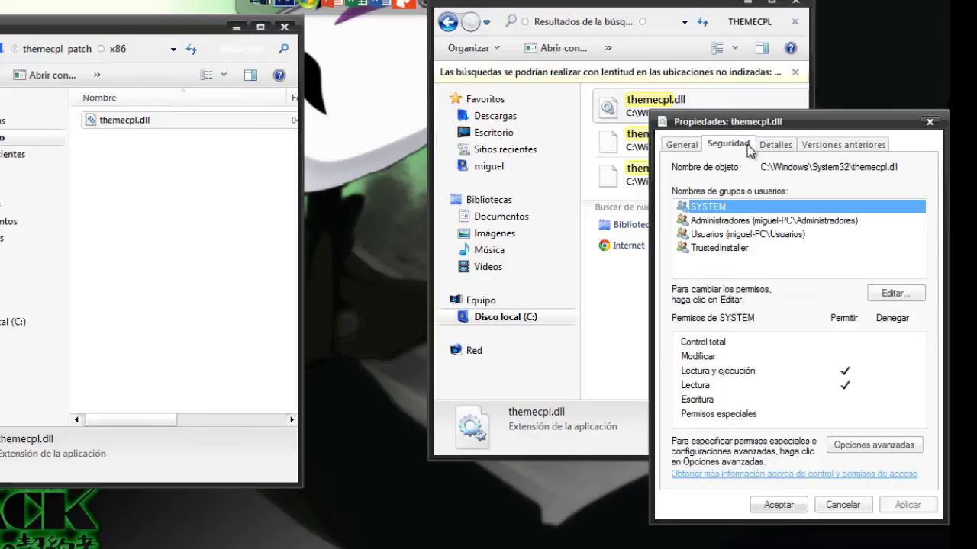
pyautogui.click(745, 221)
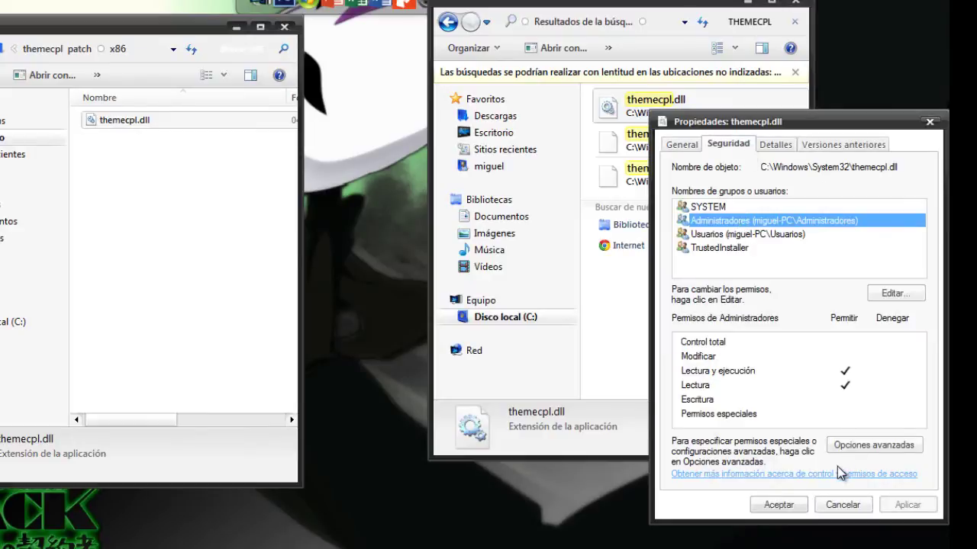
pyautogui.click(867, 448)
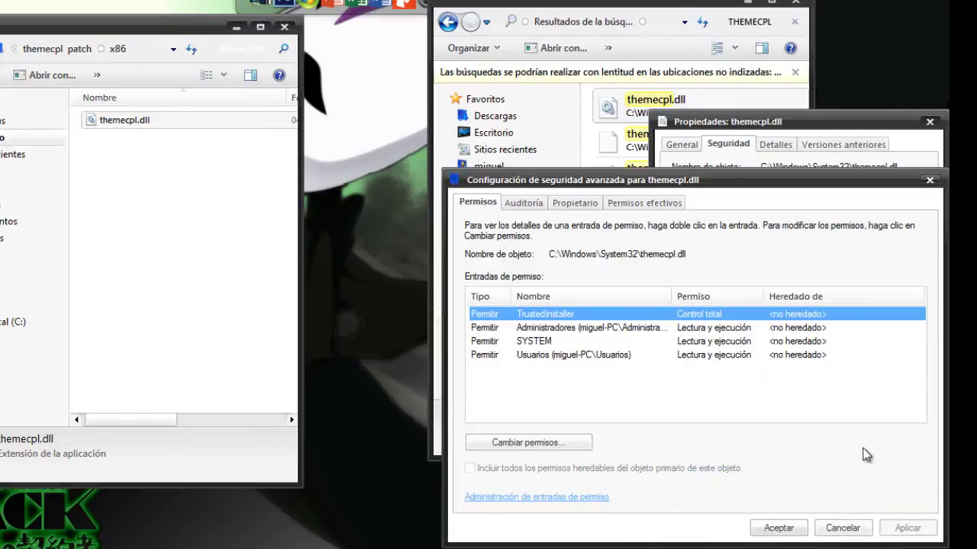
pyautogui.click(583, 202)
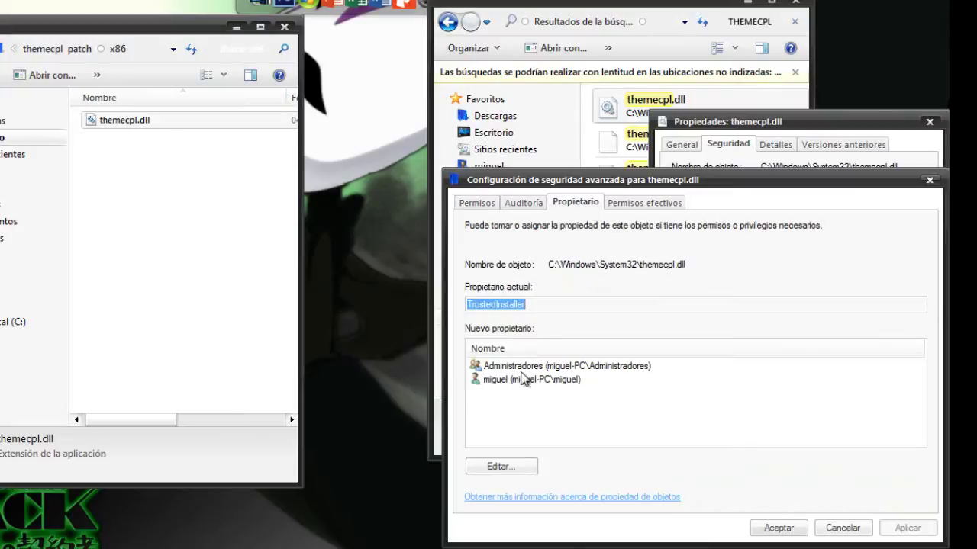
pyautogui.click(500, 466)
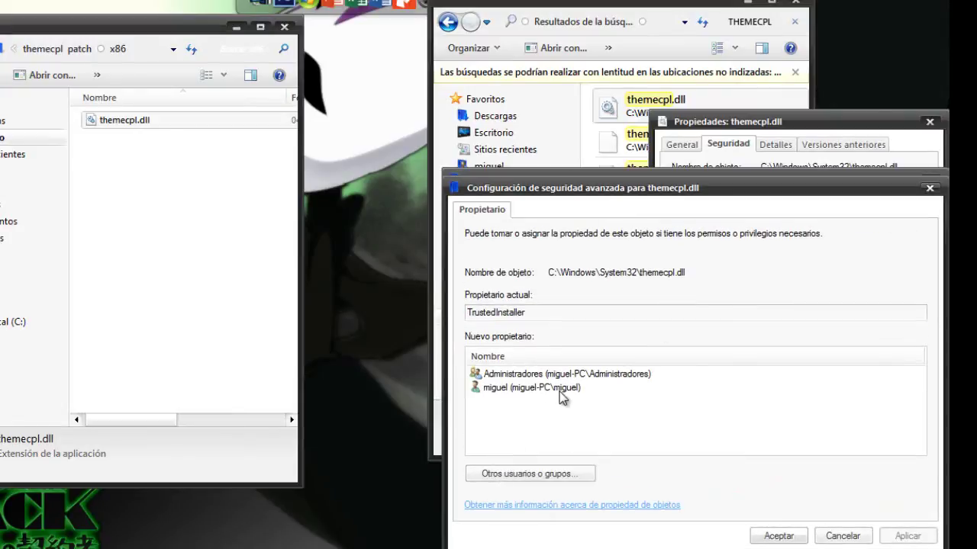
pyautogui.click(561, 389)
pyautogui.click(912, 537)
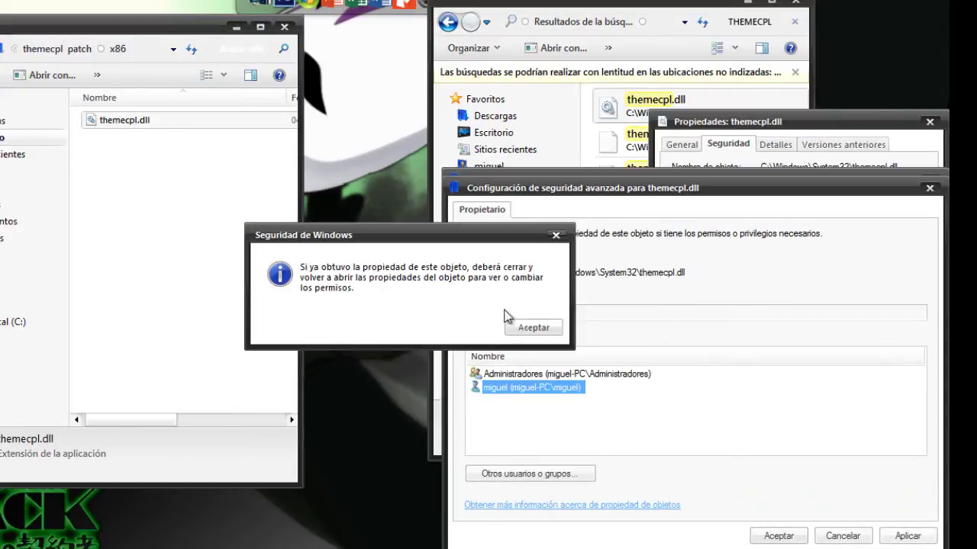
pyautogui.click(536, 330)
pyautogui.click(770, 538)
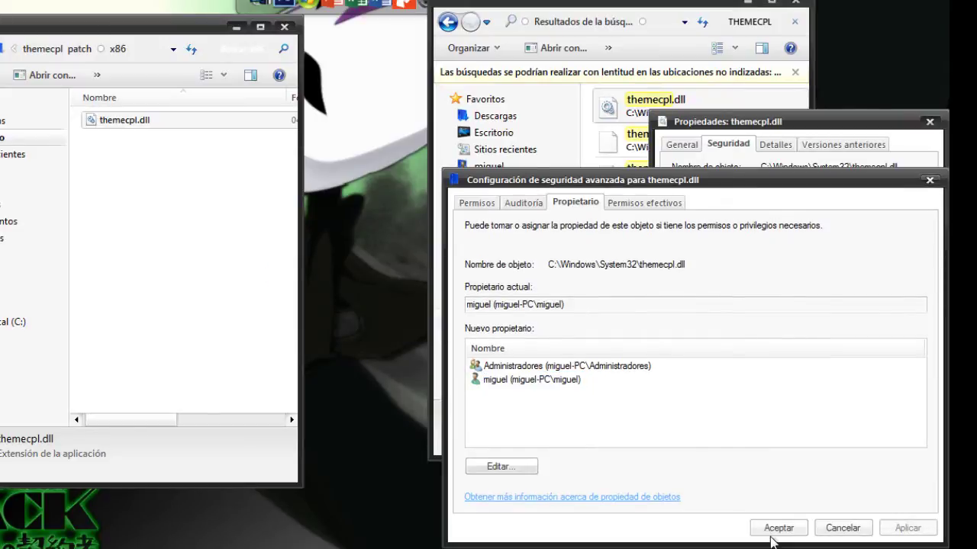
pyautogui.click(772, 531)
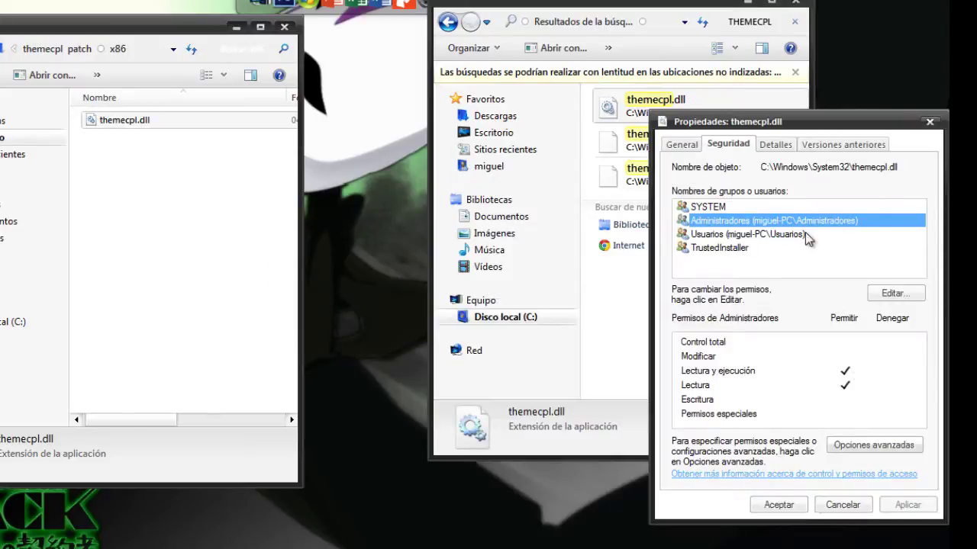
# Allow Control total on themecpl.dll for SYSTEM, Administradores and Usuarios, confirm the permission change and close the properties
pyautogui.click(893, 293)
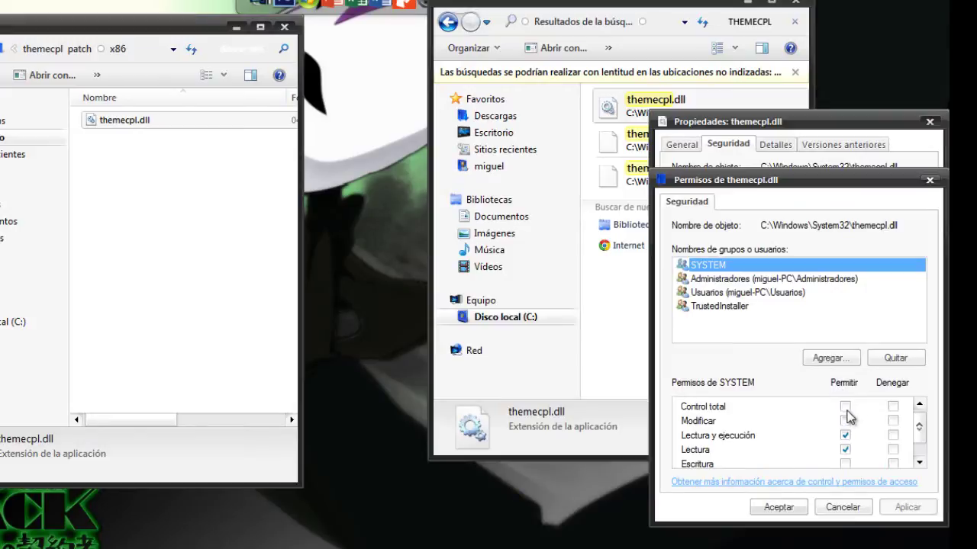
pyautogui.click(844, 406)
pyautogui.click(774, 279)
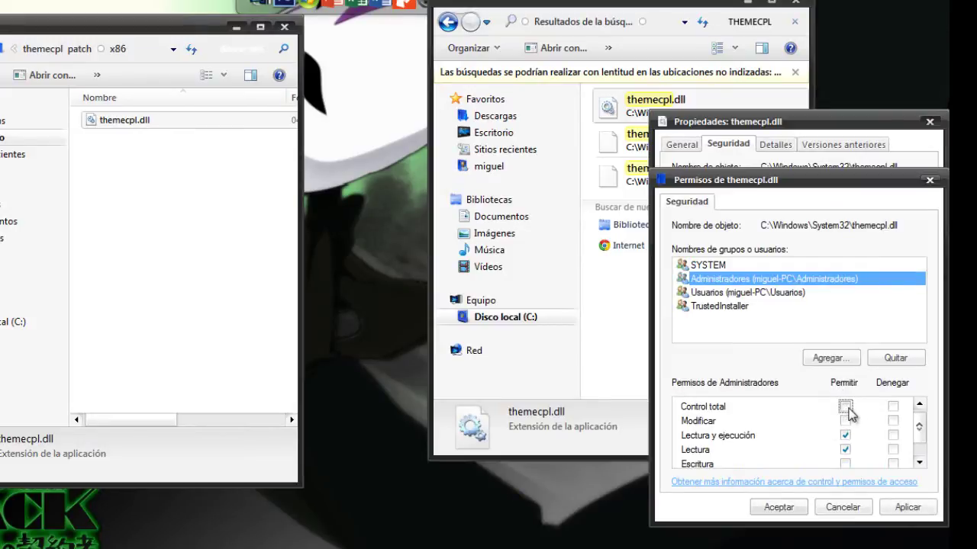
pyautogui.click(805, 293)
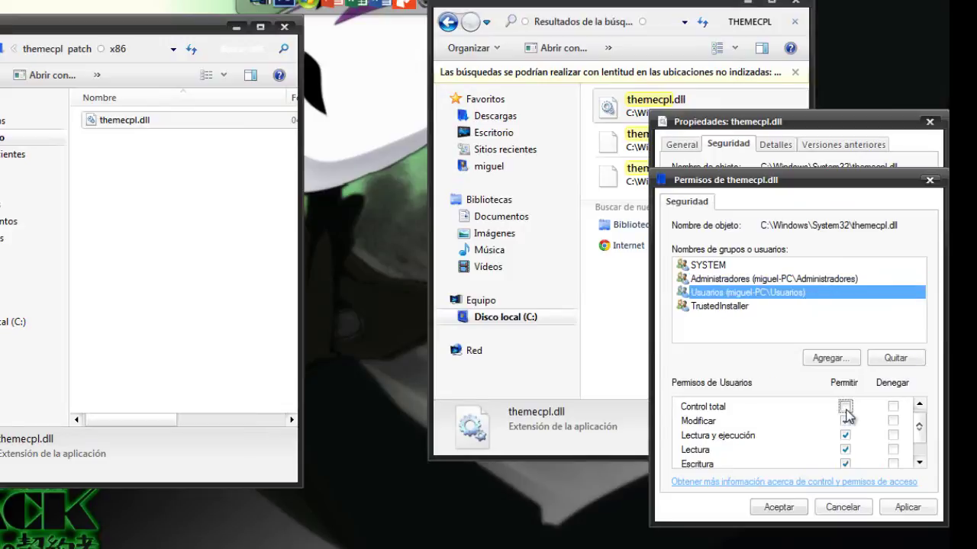
pyautogui.click(789, 307)
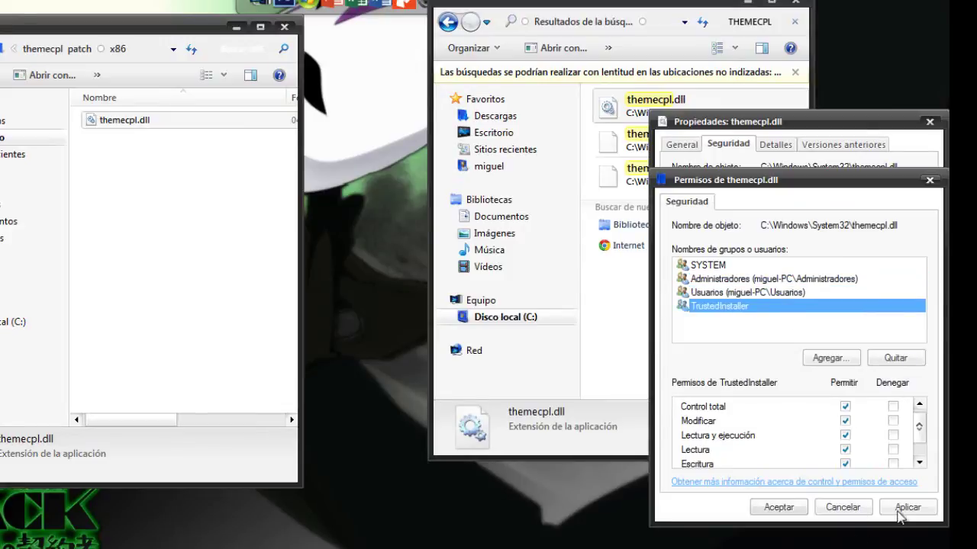
pyautogui.click(900, 509)
pyautogui.click(461, 332)
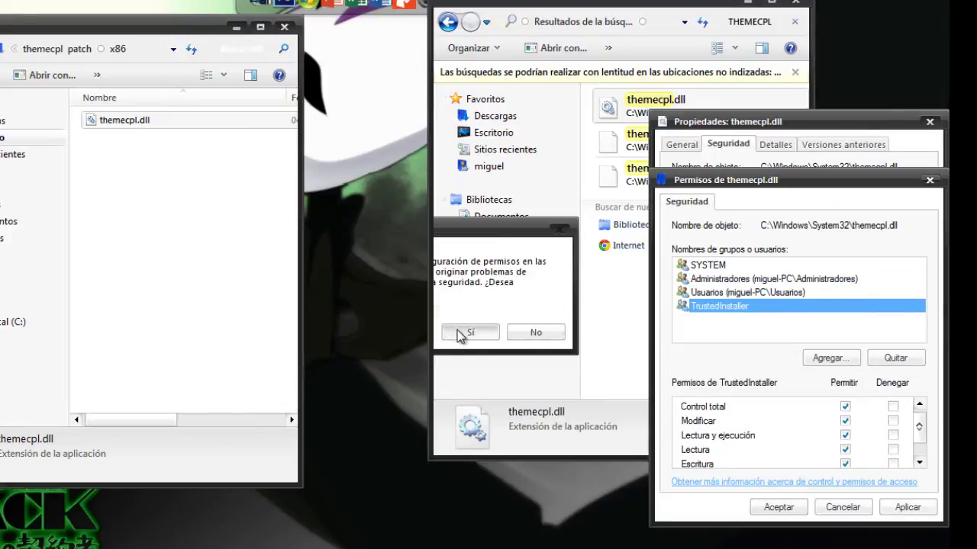
pyautogui.click(757, 507)
pyautogui.click(776, 506)
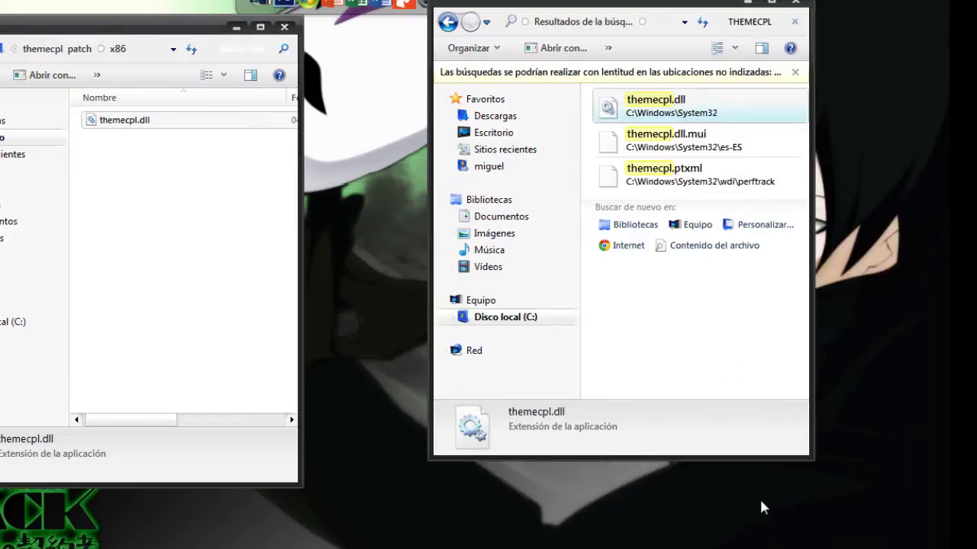
# Return to the System32 folder and move the patched themecpl.dll from the x86 folder into it
pyautogui.click(450, 24)
pyautogui.moveTo(139, 124); pyautogui.dragTo(714, 435)
pyautogui.click(460, 177)
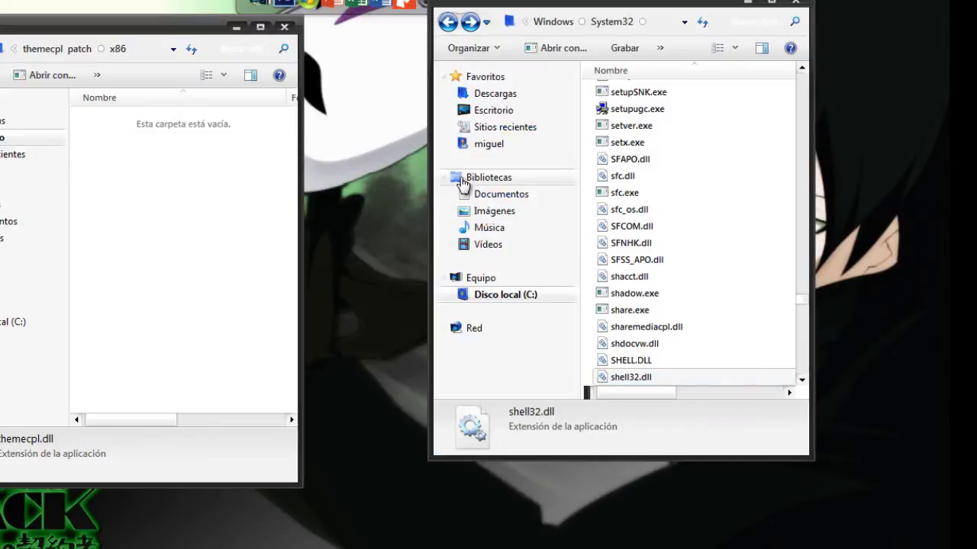
# Close the x86 patch folder, the System32 folder and the Personalización window
pyautogui.click(284, 27)
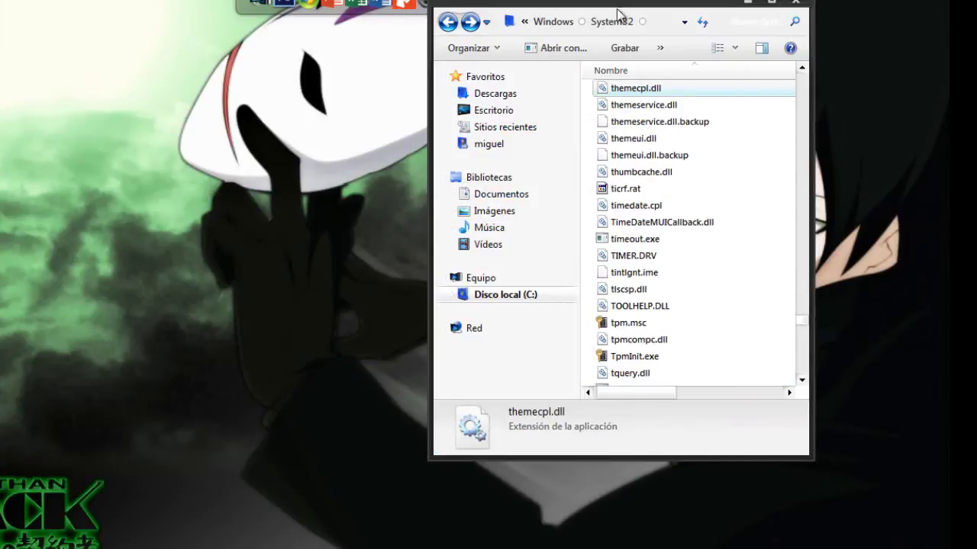
pyautogui.click(796, 4)
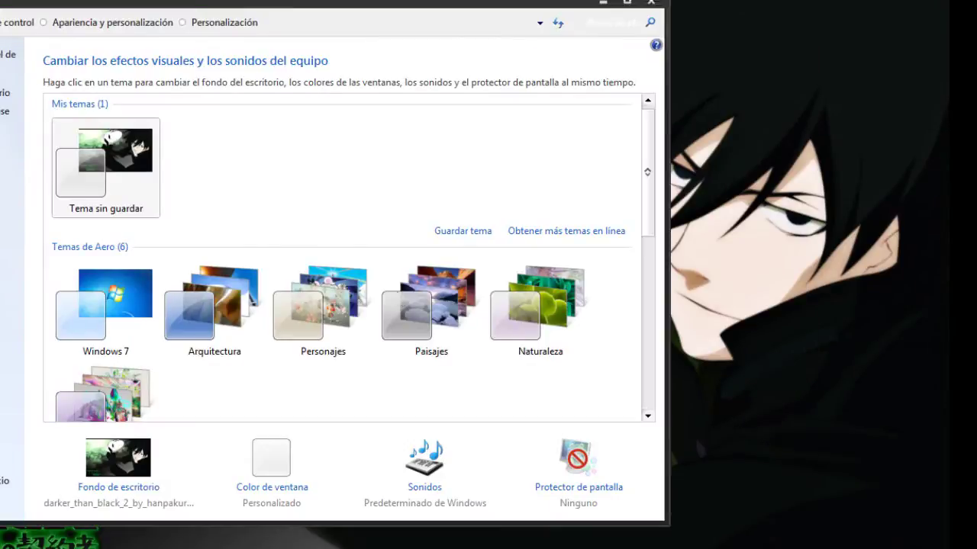
pyautogui.hotkey('alt', 'F4')
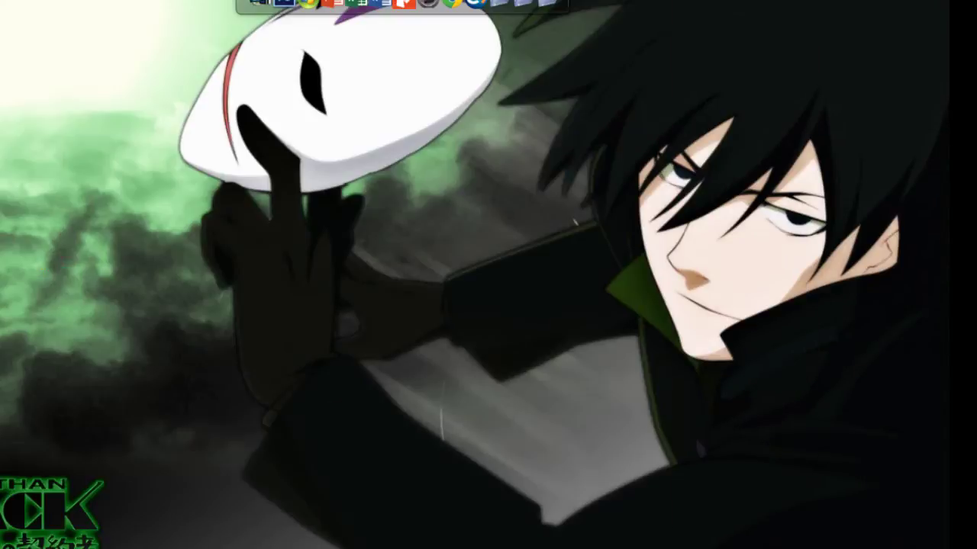
# Open the Equipo window to check its appearance, and minimize it
pyautogui.press('super')
pyautogui.click(154, 409)
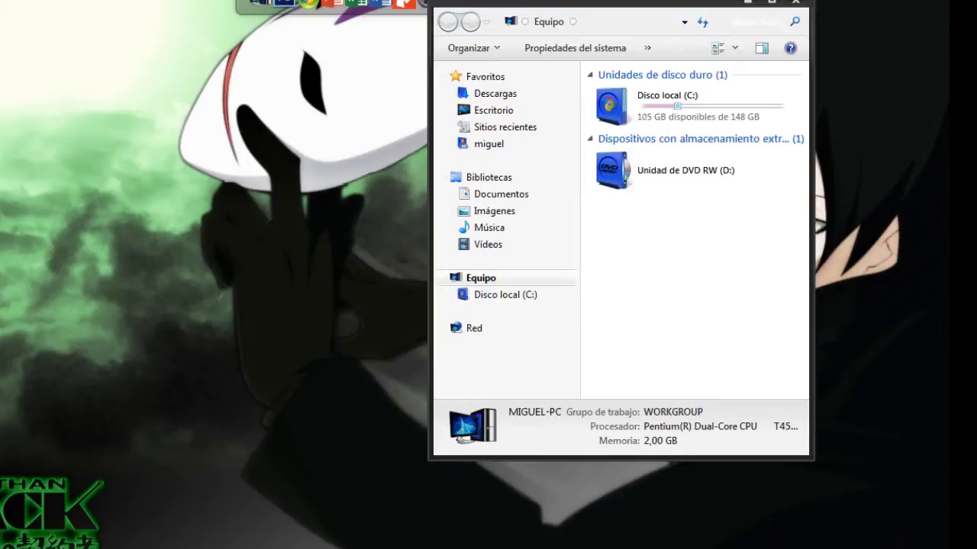
pyautogui.click(746, 3)
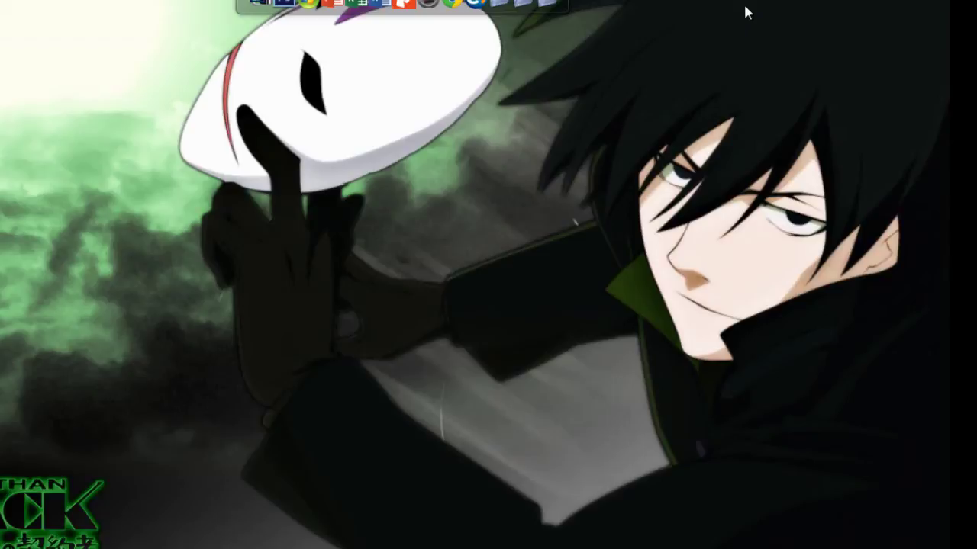
# Open the desktop's Personalización settings in a maximized window and apply the installed theme "bleach"
pyautogui.rightClick(260, 256)
pyautogui.click(317, 442)
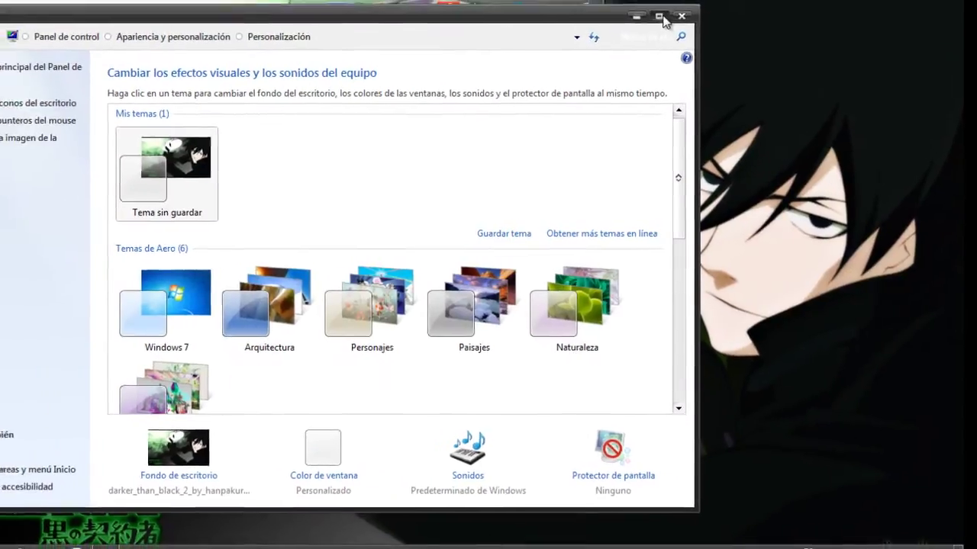
pyautogui.click(659, 16)
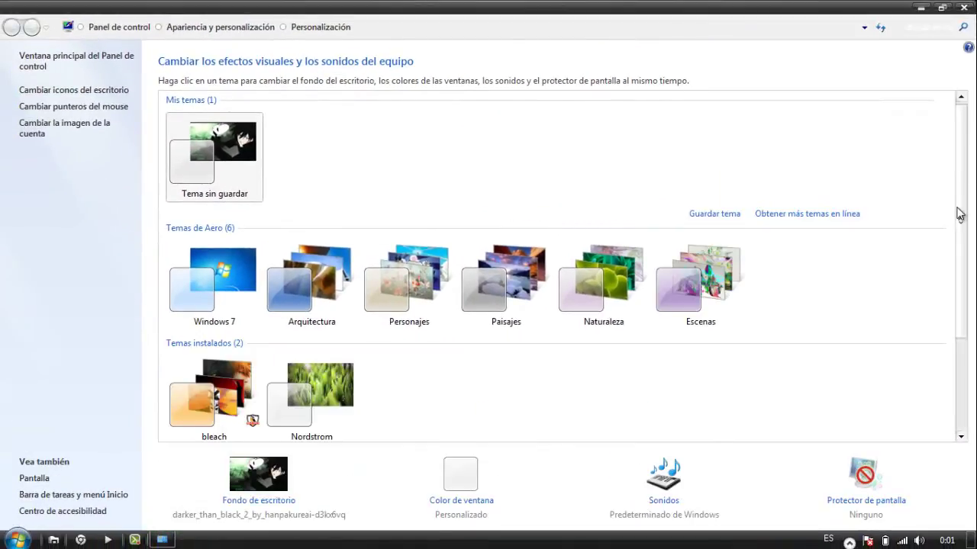
pyautogui.scroll(-3, 589, 321)
pyautogui.click(224, 258)
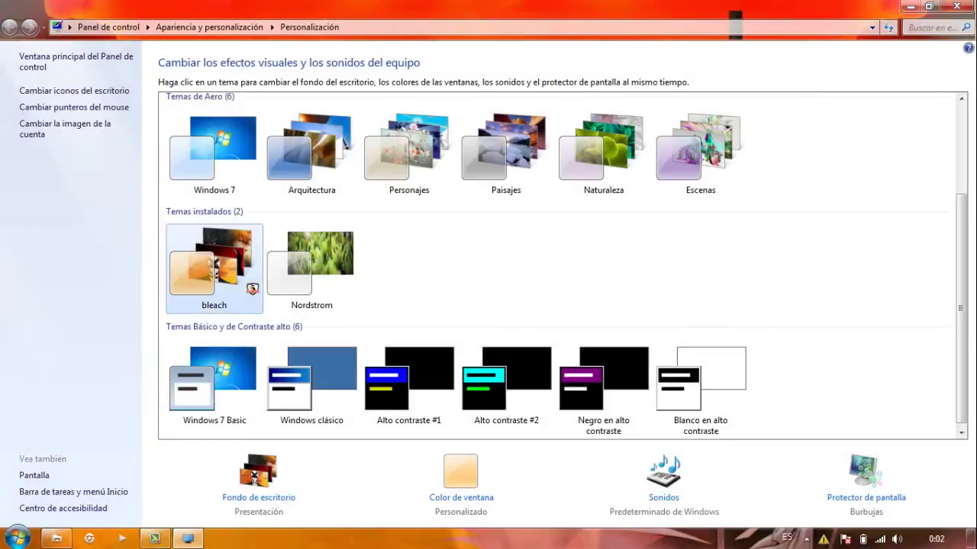
# Minimize the Personalización window, open Equipo maximized to check its themed appearance, and return to the desktop
pyautogui.click(908, 6)
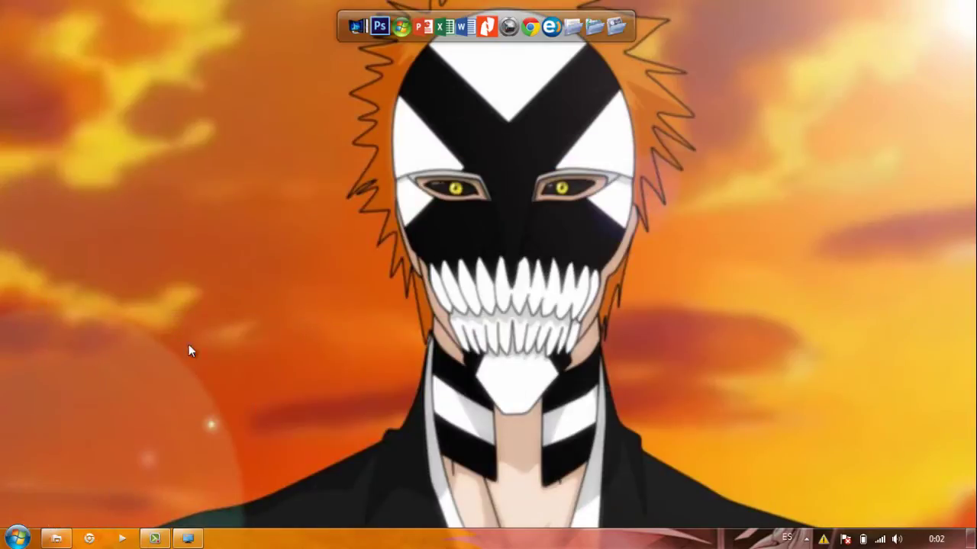
pyautogui.click(17, 538)
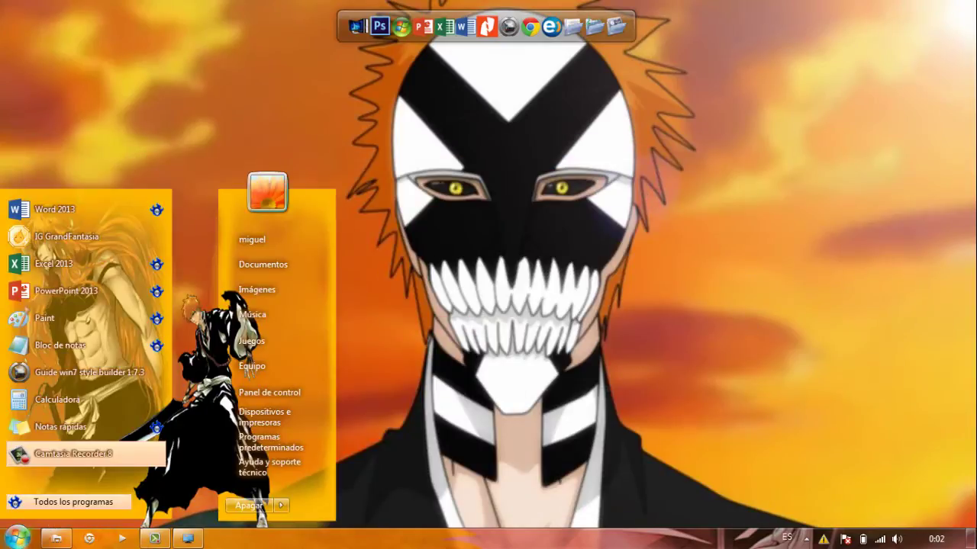
pyautogui.click(295, 370)
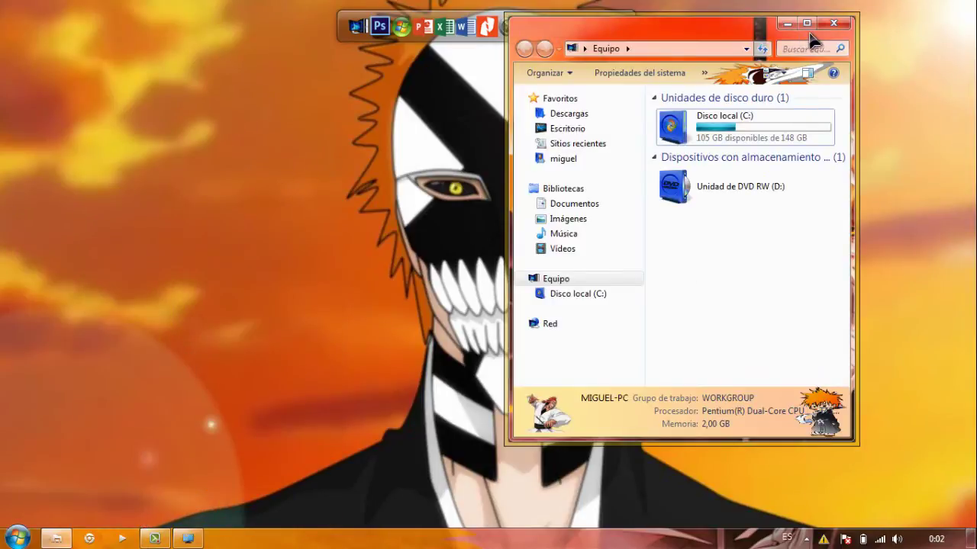
pyautogui.click(807, 24)
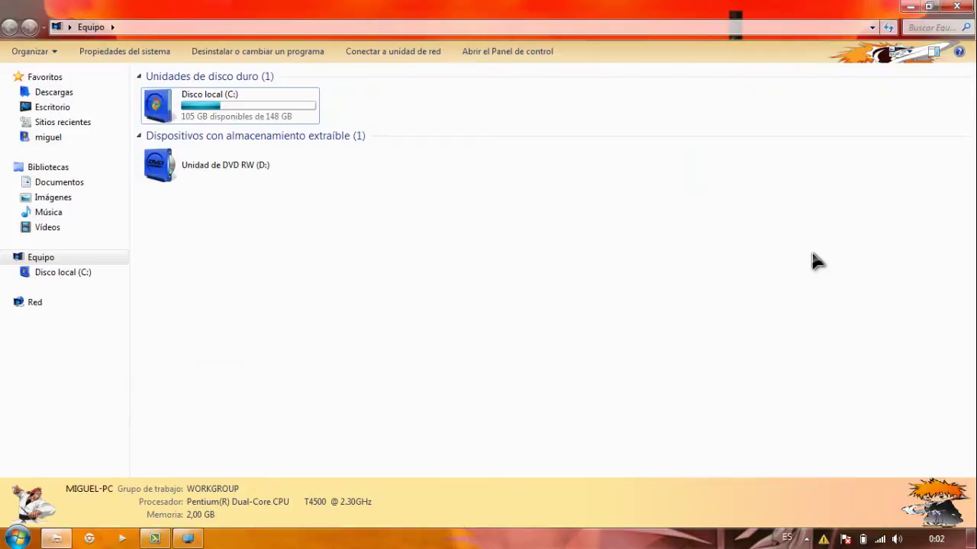
pyautogui.press('super+d')
# Open the desktop's Personalización settings to check the window's appearance under the applied theme, and close it
pyautogui.rightClick(669, 175)
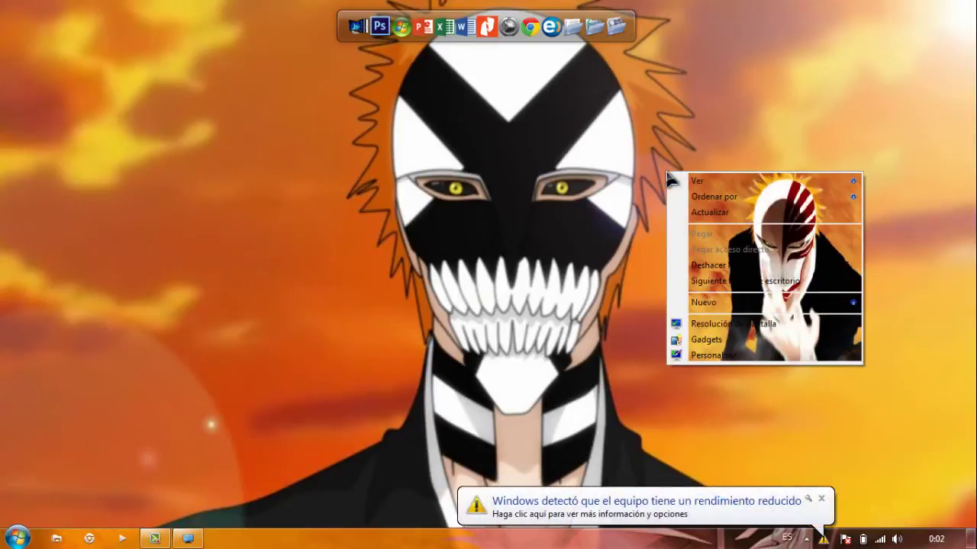
pyautogui.click(737, 359)
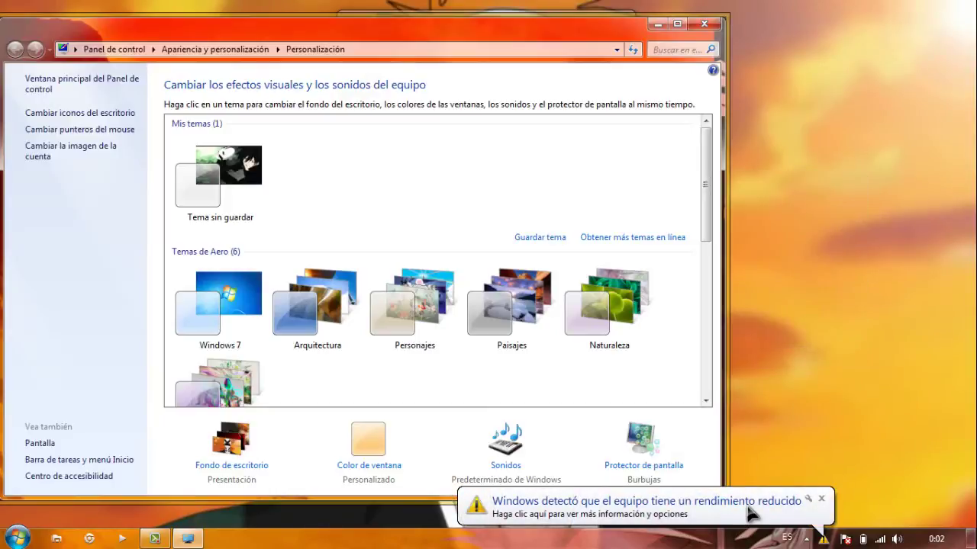
pyautogui.click(550, 264)
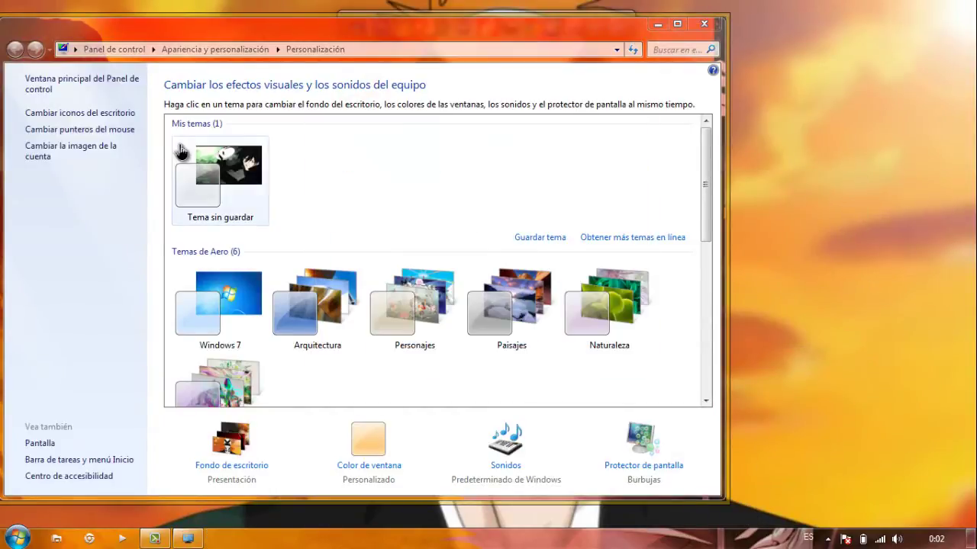
pyautogui.click(704, 24)
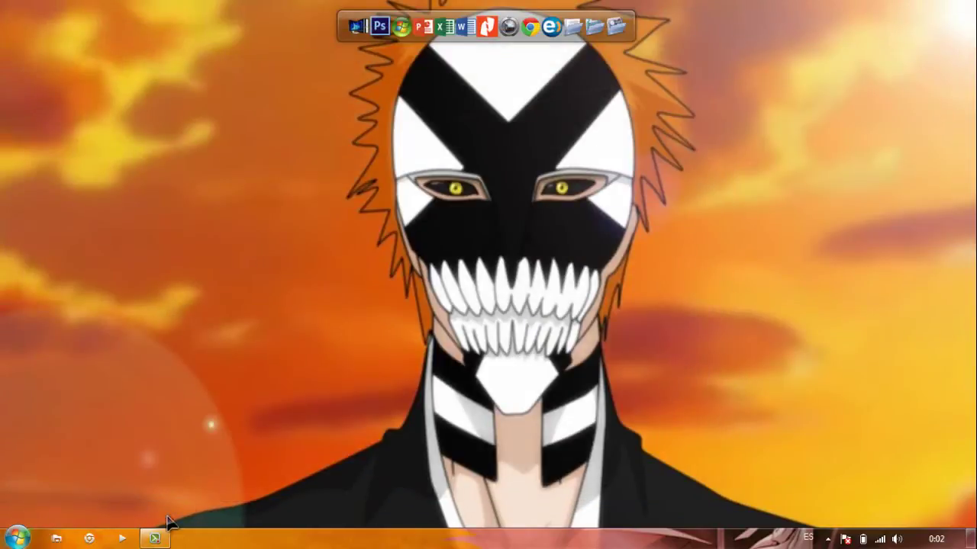
pyautogui.click(155, 539)
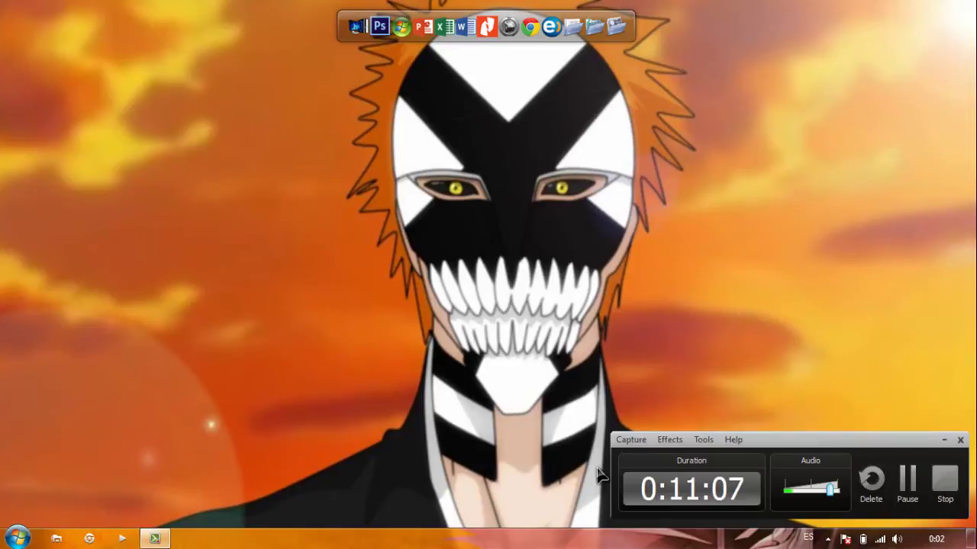
pyautogui.click(945, 496)
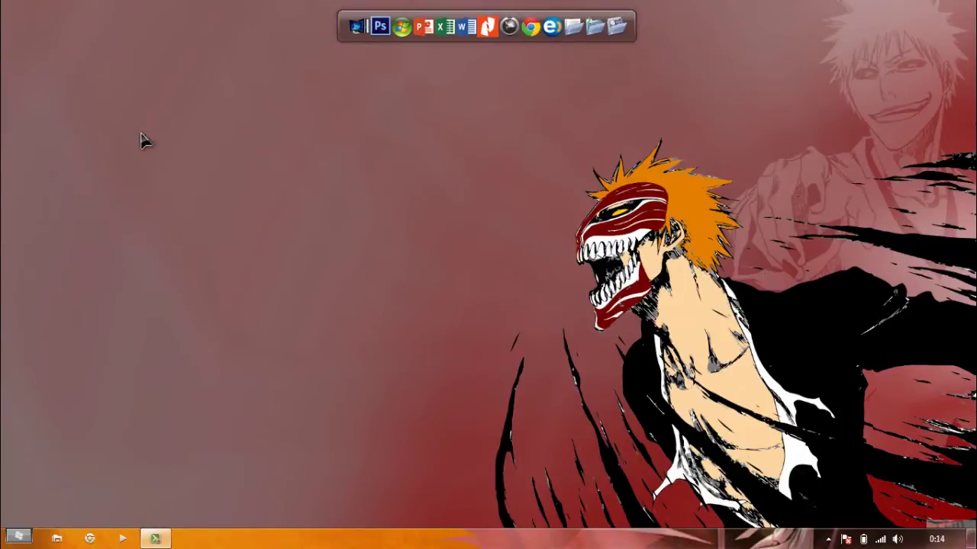
pyautogui.click(165, 542)
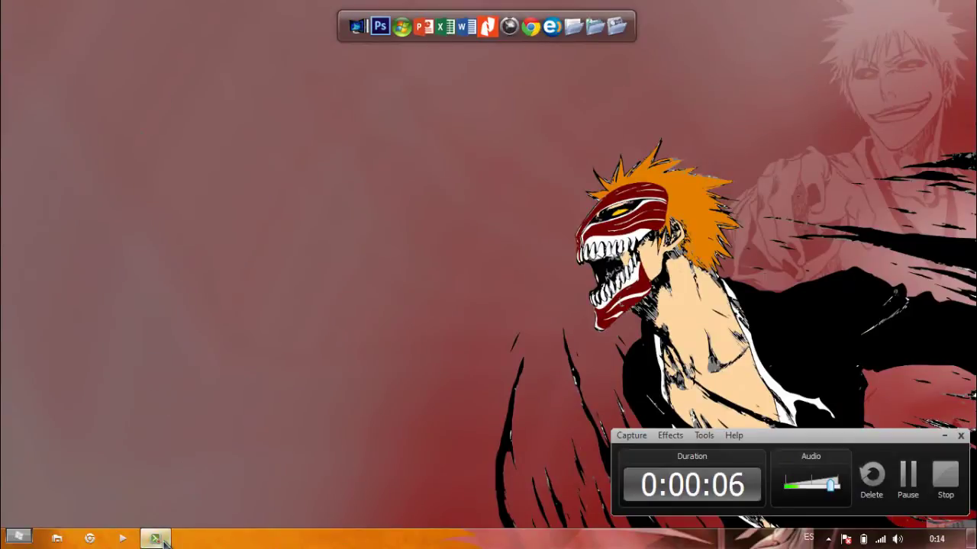
pyautogui.click(165, 543)
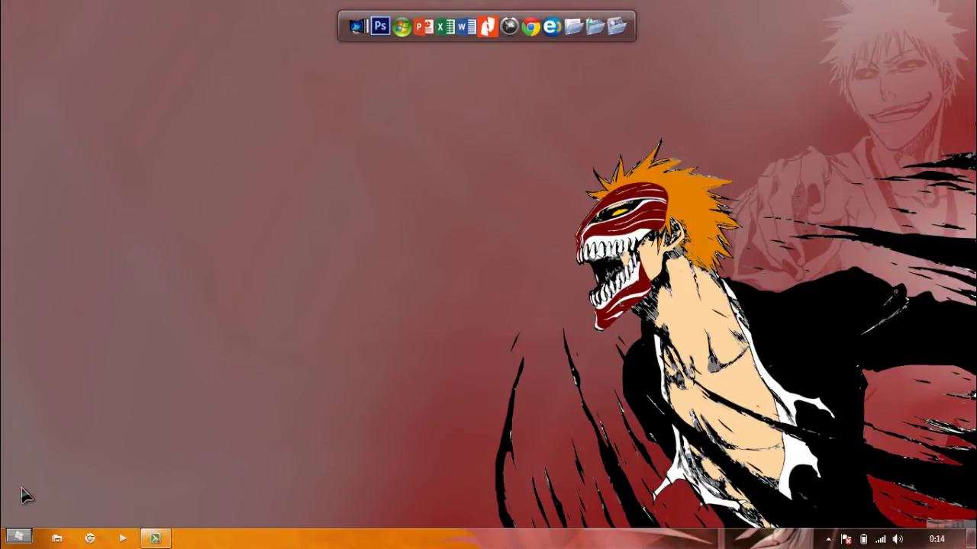
# Open the Equipo window, restore it from full screen and widen it to examine its custom background image
pyautogui.click(18, 538)
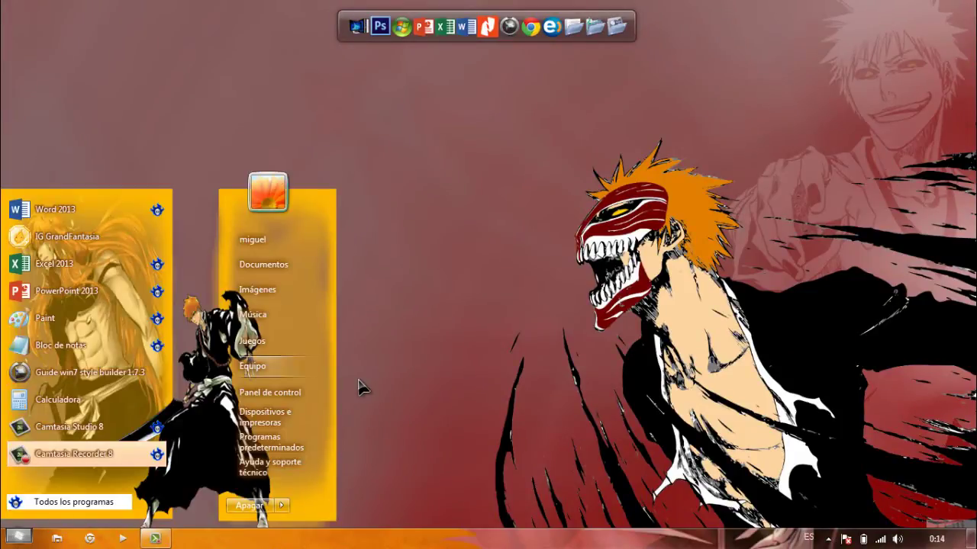
pyautogui.click(284, 365)
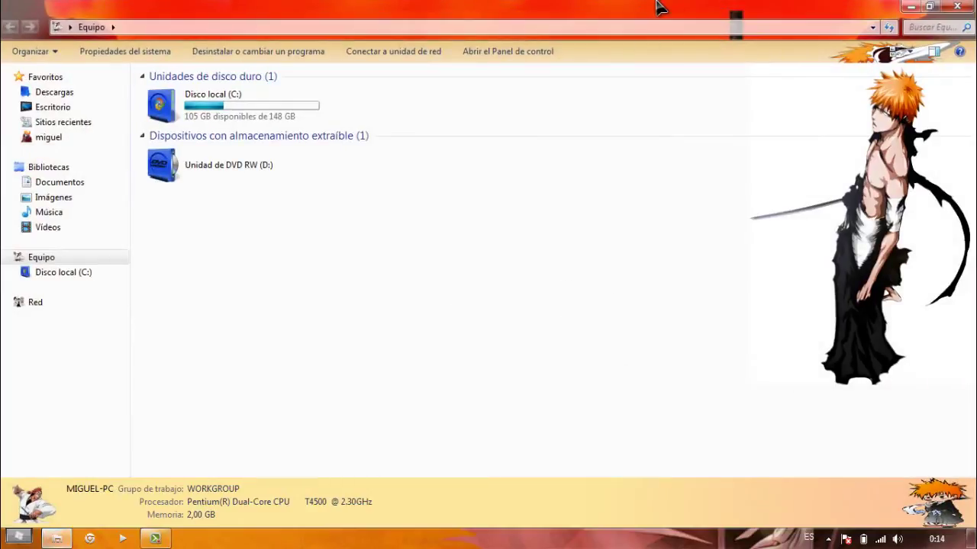
pyautogui.doubleClick(672, 6)
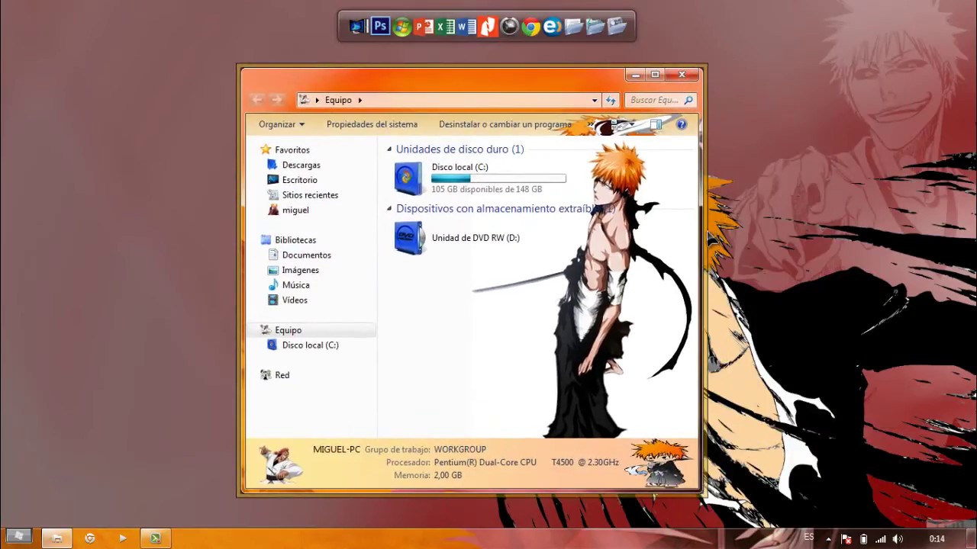
pyautogui.moveTo(702, 235); pyautogui.dragTo(888, 214)
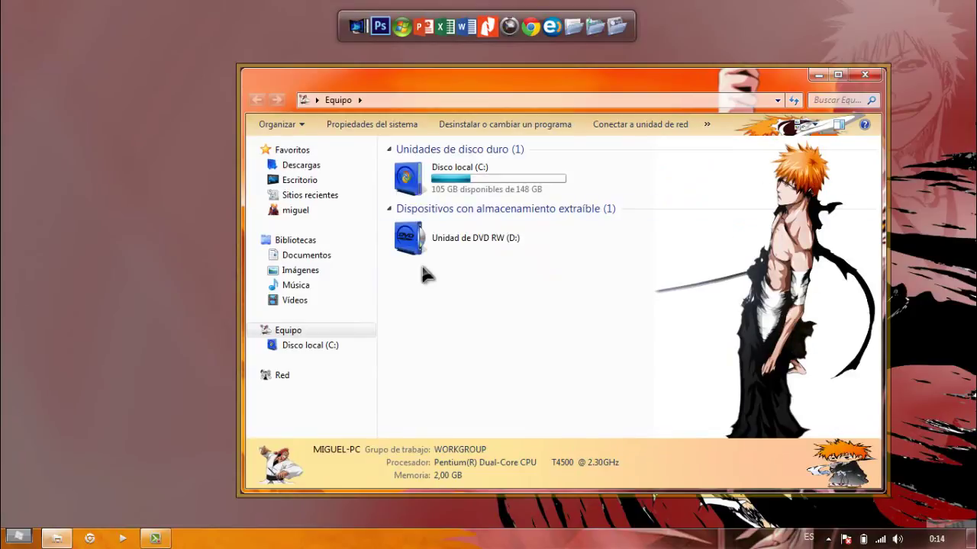
# View the custom backgrounds of the Documentos and Imágenes libraries, and close the Explorer window
pyautogui.click(306, 257)
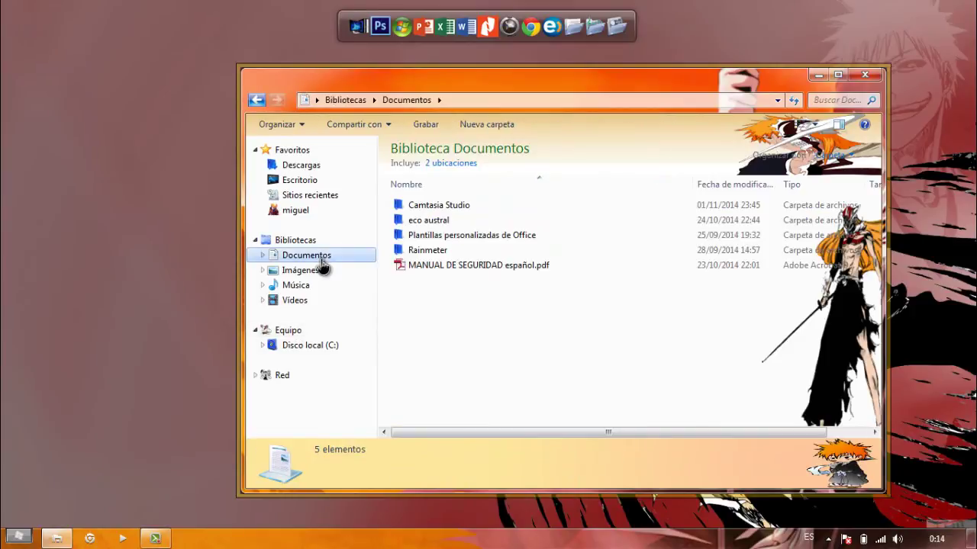
pyautogui.moveTo(653, 437); pyautogui.dragTo(696, 436)
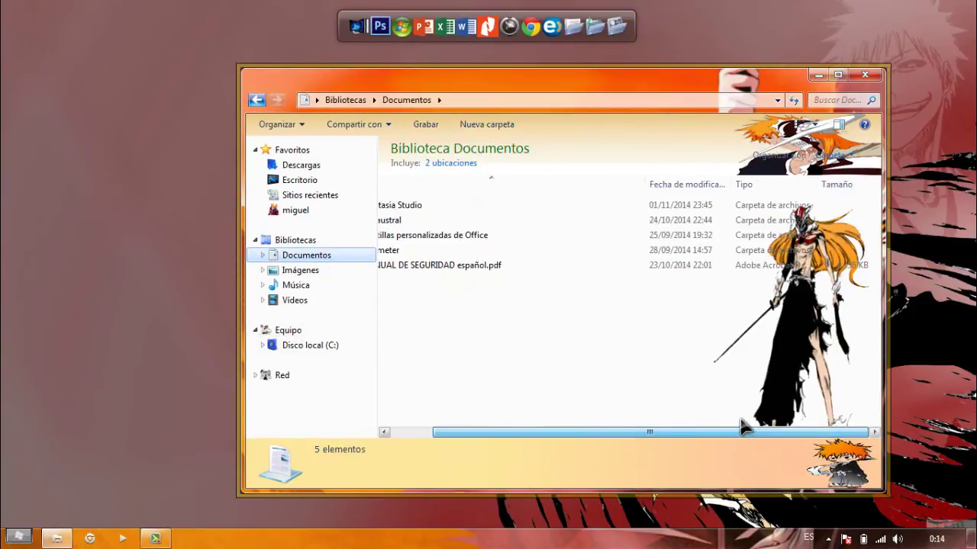
pyautogui.click(339, 272)
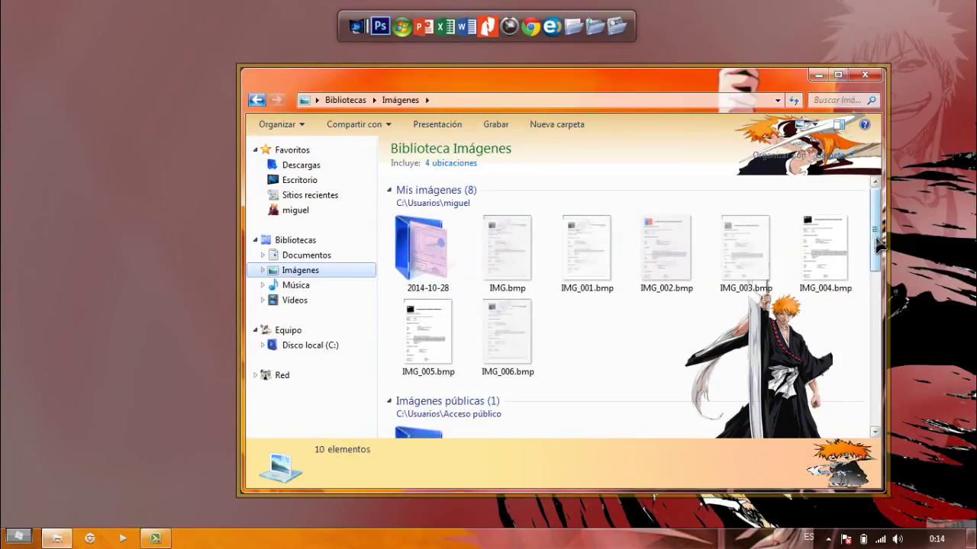
pyautogui.scroll(-2, 877, 243)
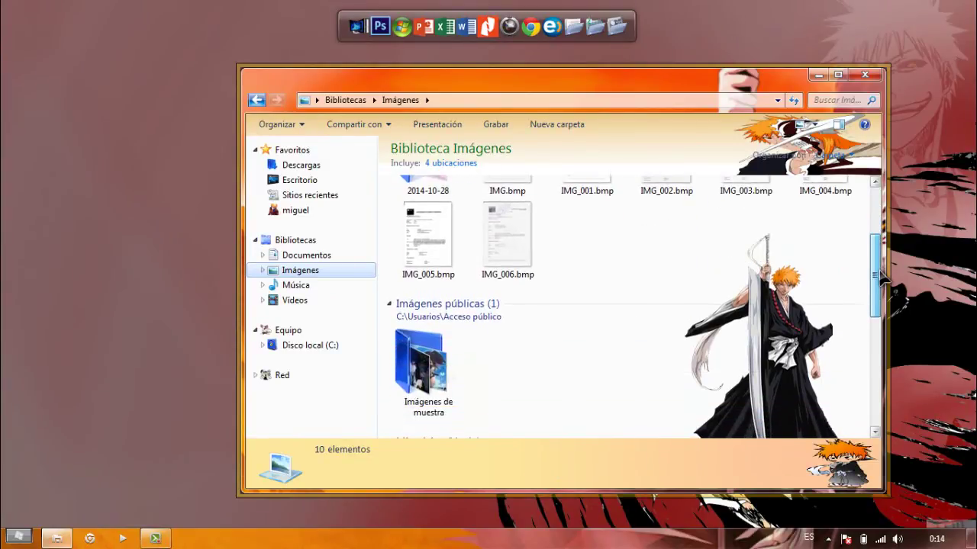
pyautogui.click(863, 76)
# Open the Personalización window from the desktop to examine its custom sidebar image, reposition the window and close it
pyautogui.rightClick(497, 268)
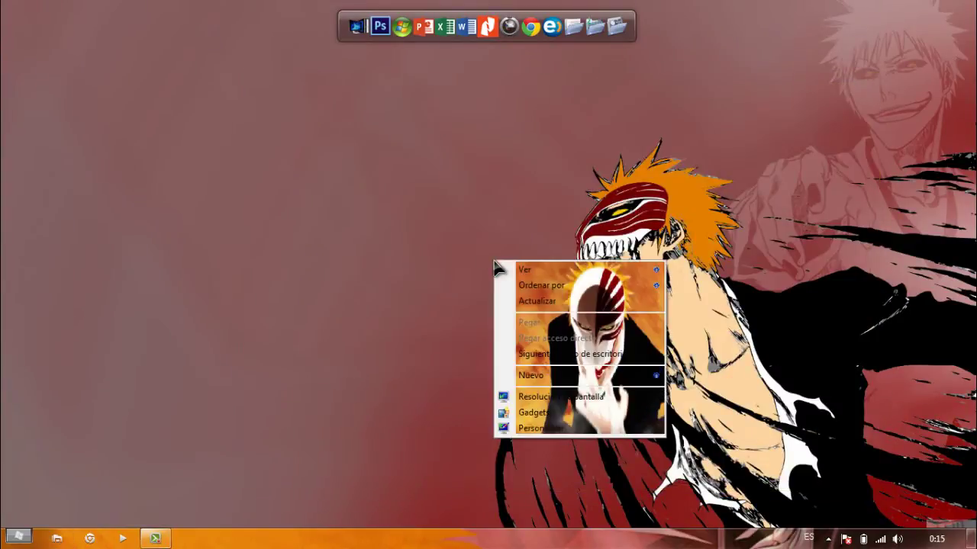
pyautogui.click(556, 429)
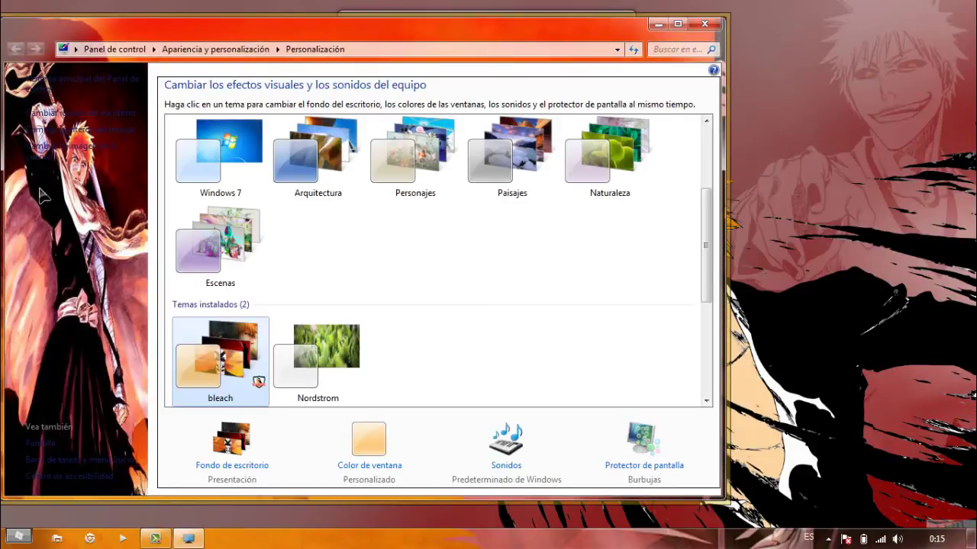
pyautogui.moveTo(343, 28); pyautogui.dragTo(451, 26)
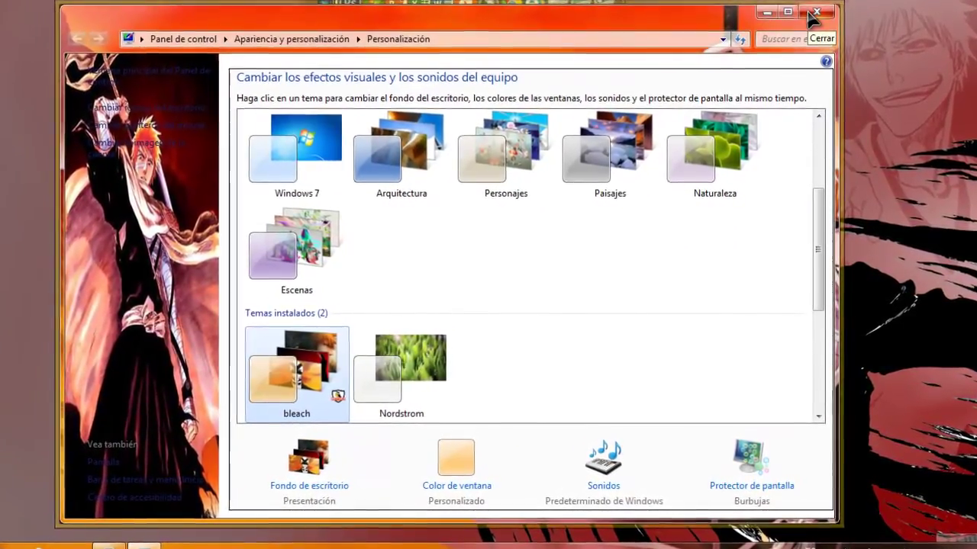
pyautogui.click(815, 10)
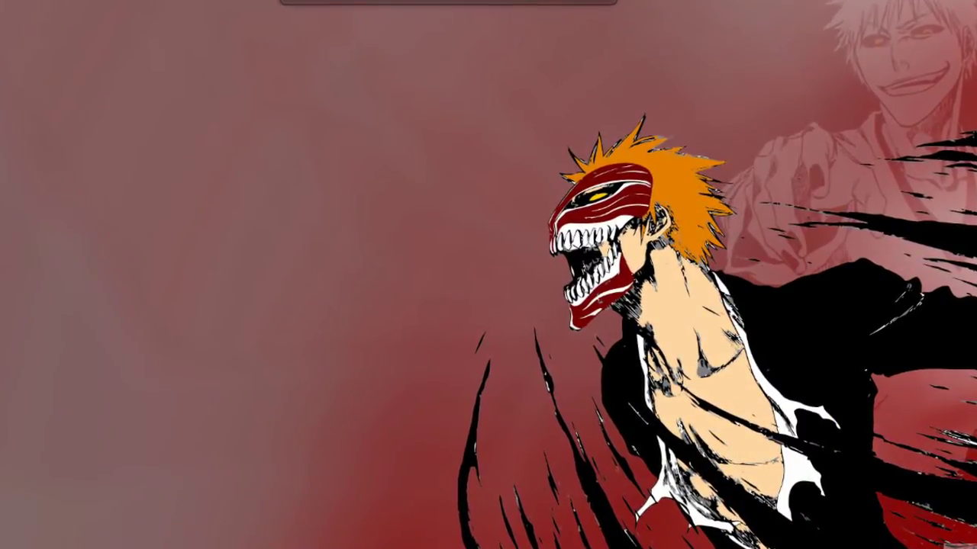
# Open the Equipo window, try to access the DVD RW drive (D:), cancel the disc request and close the window
pyautogui.press('super')
pyautogui.click(217, 379)
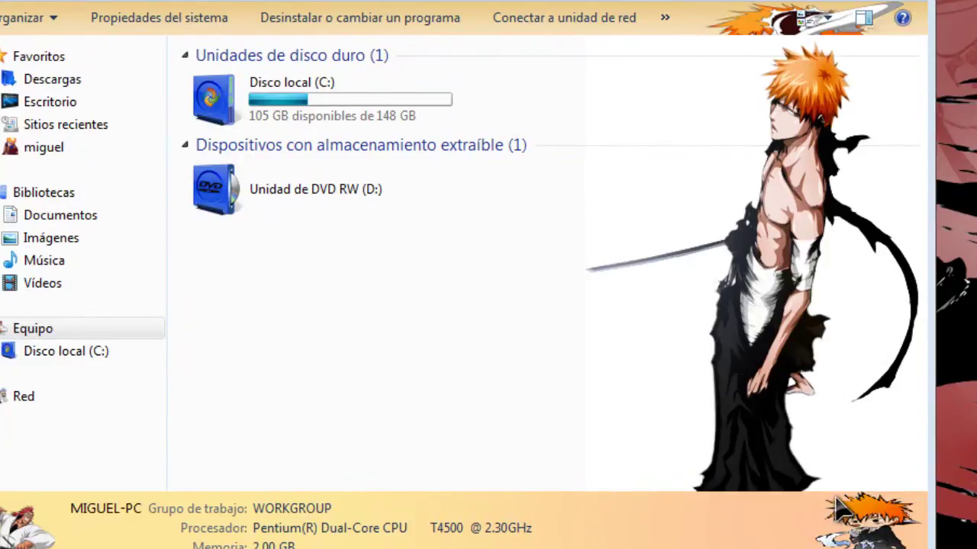
pyautogui.moveTo(837, 485); pyautogui.dragTo(839, 475)
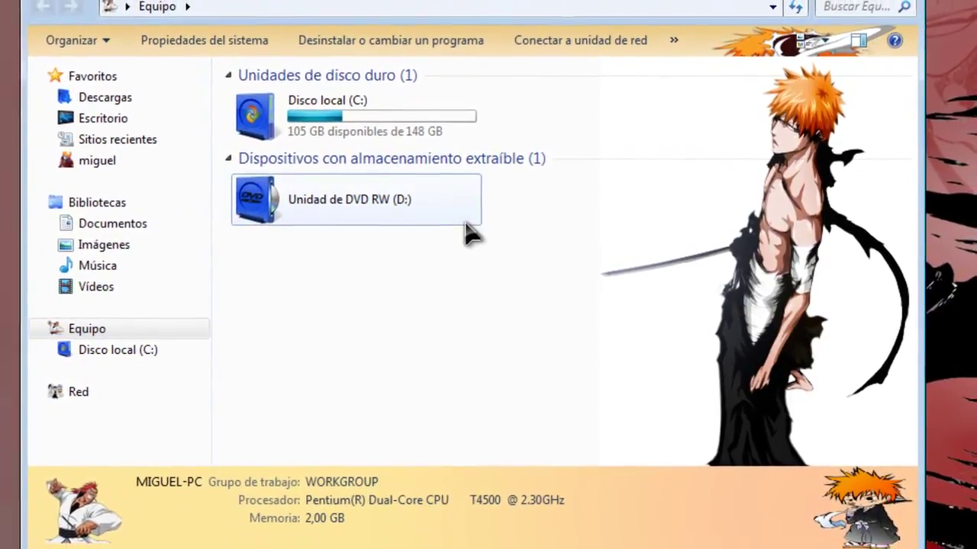
pyautogui.doubleClick(468, 229)
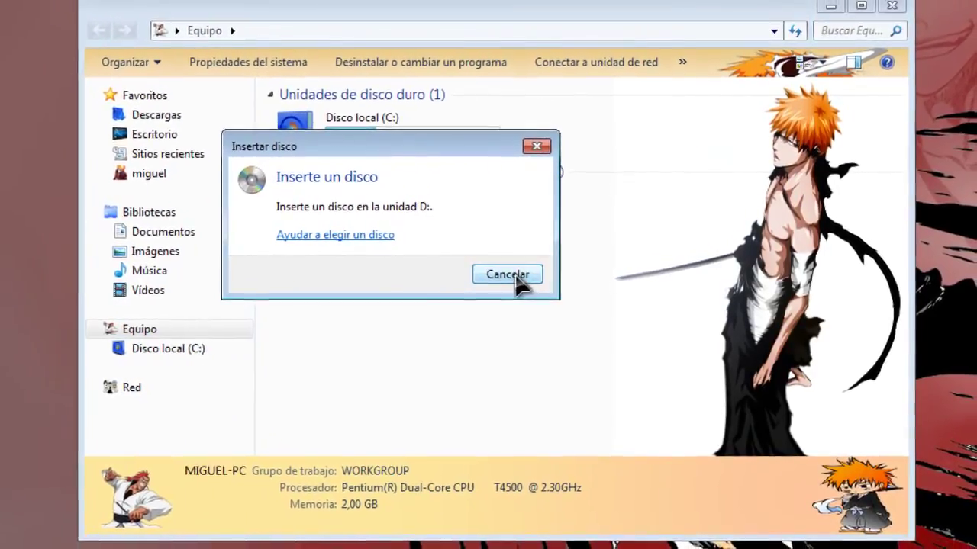
pyautogui.click(515, 280)
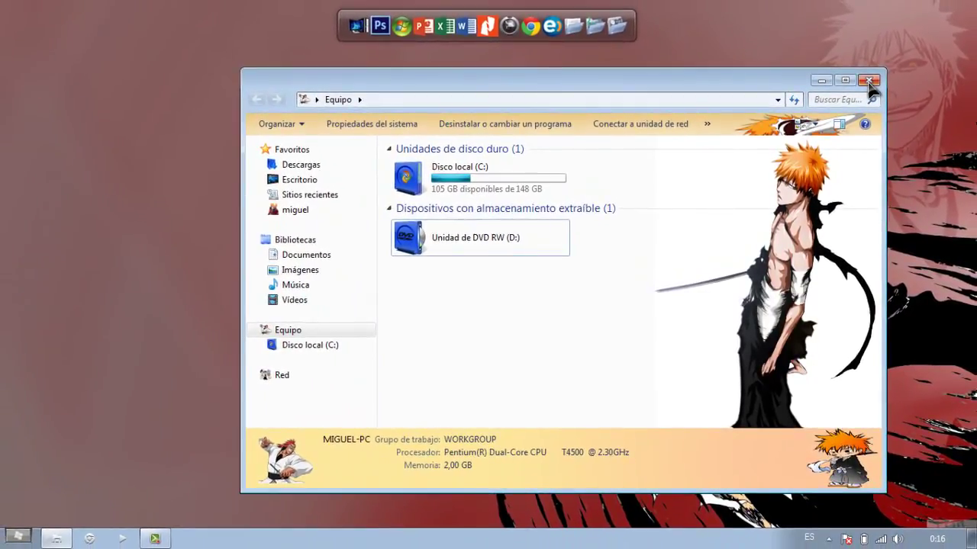
pyautogui.click(870, 80)
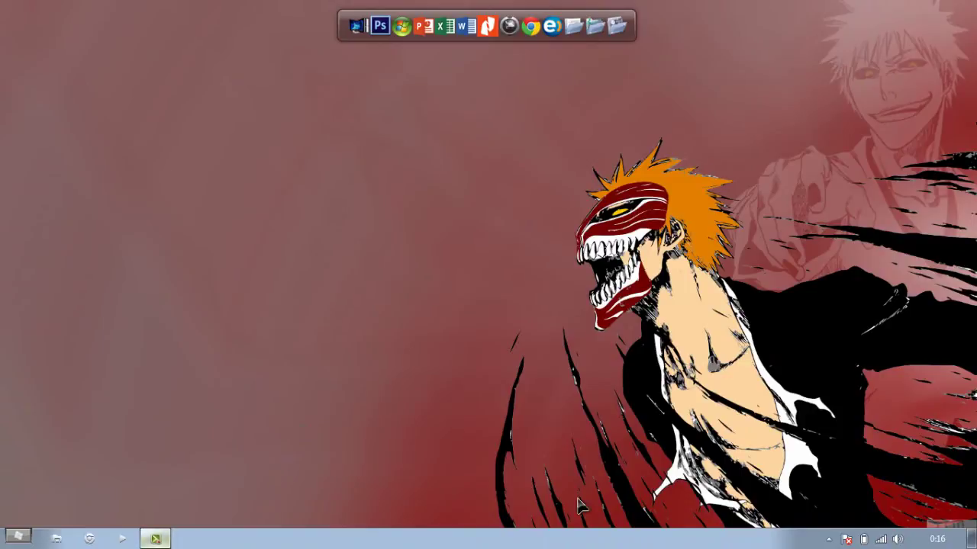